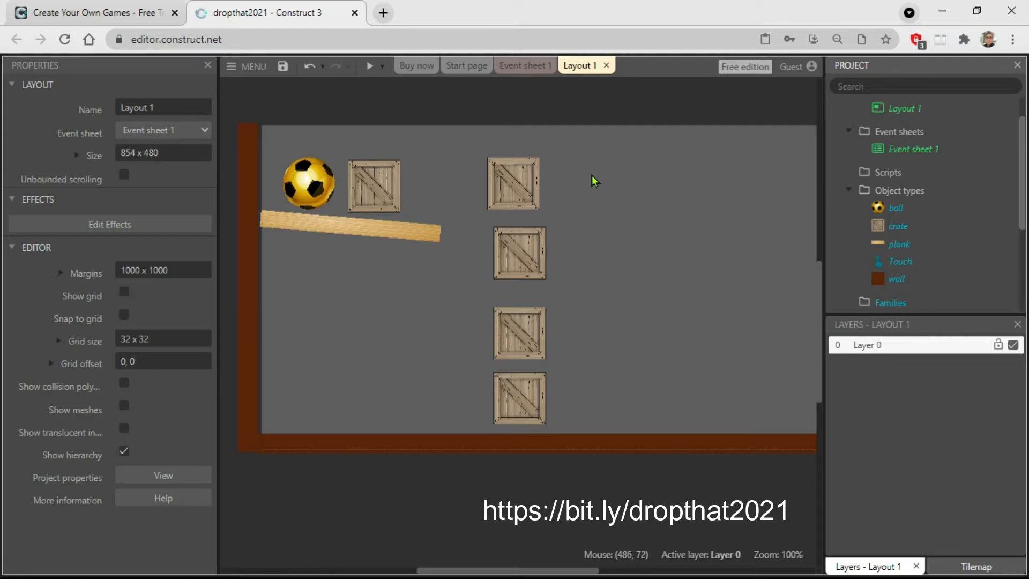
# Insert a new Sprite object named bigcrate and place it in the layout below the sloping plank.
pyautogui.rightClick(594, 177)
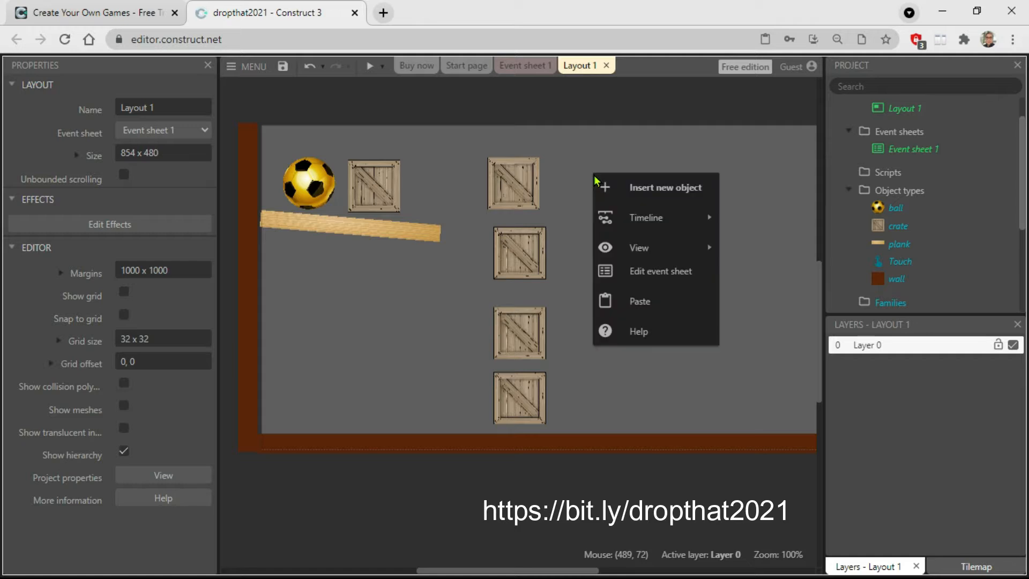
pyautogui.click(650, 190)
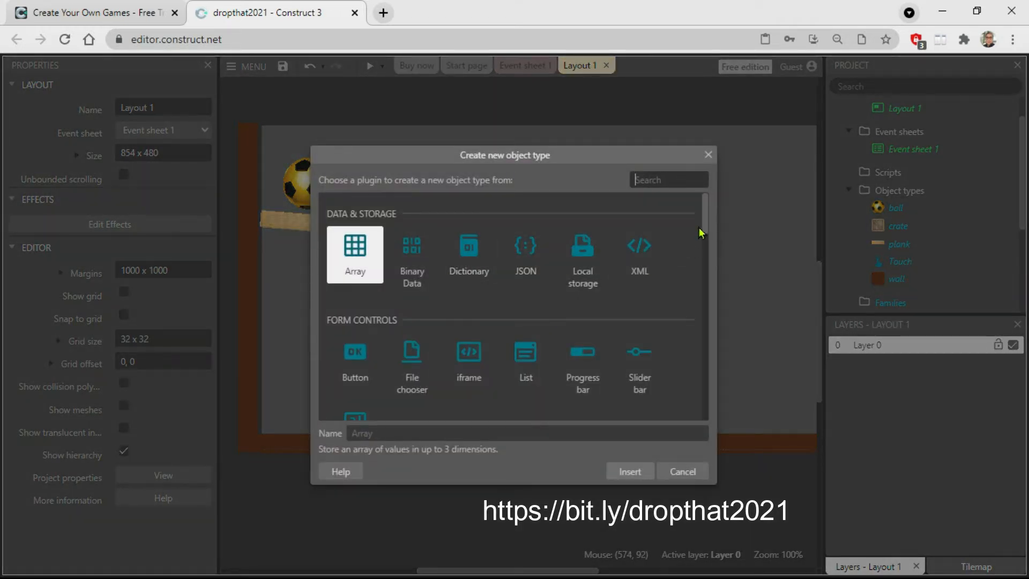
pyautogui.moveTo(710, 221); pyautogui.dragTo(725, 275)
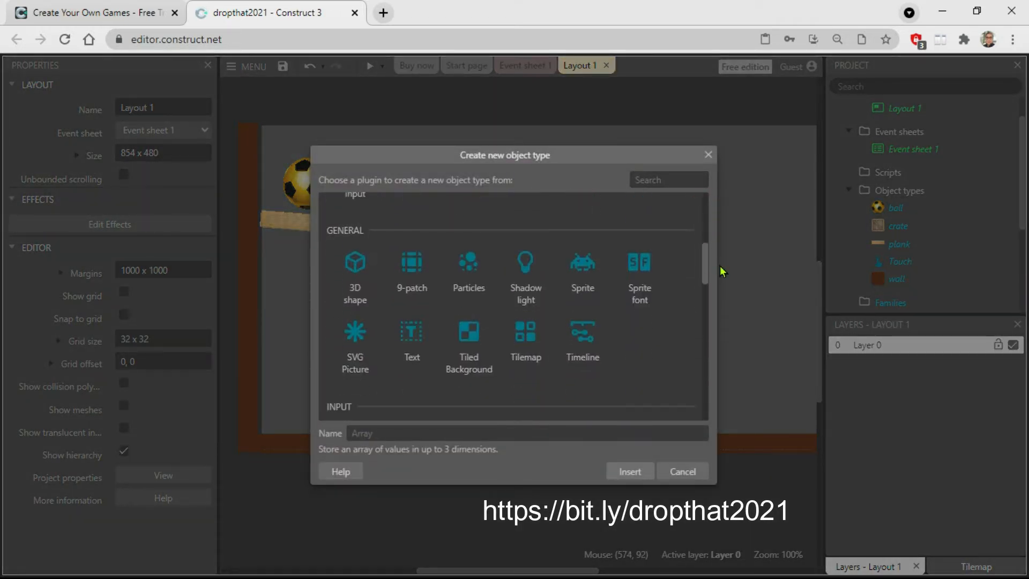
pyautogui.click(582, 271)
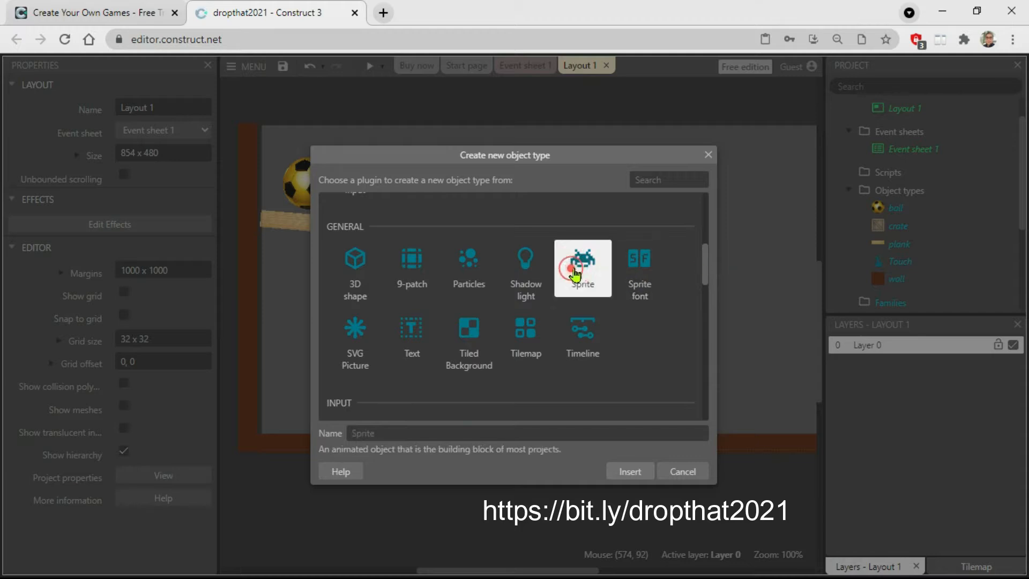
pyautogui.click(352, 429)
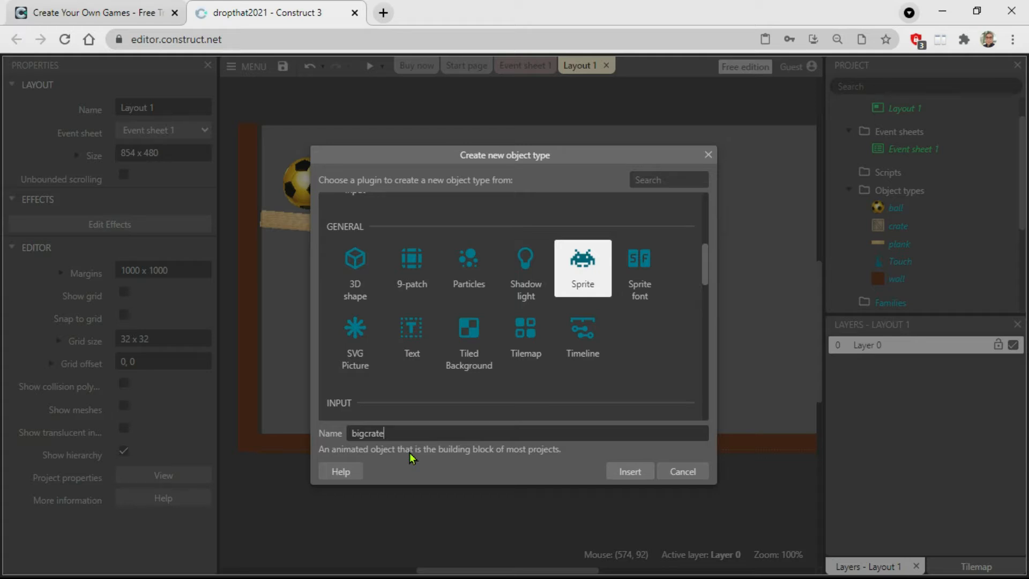
pyautogui.click(628, 471)
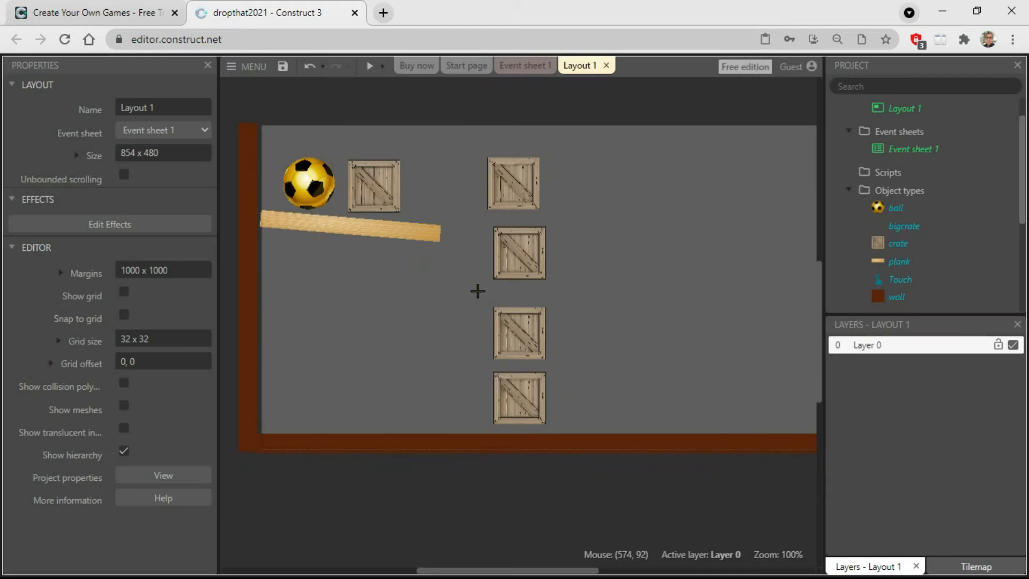
pyautogui.click(406, 285)
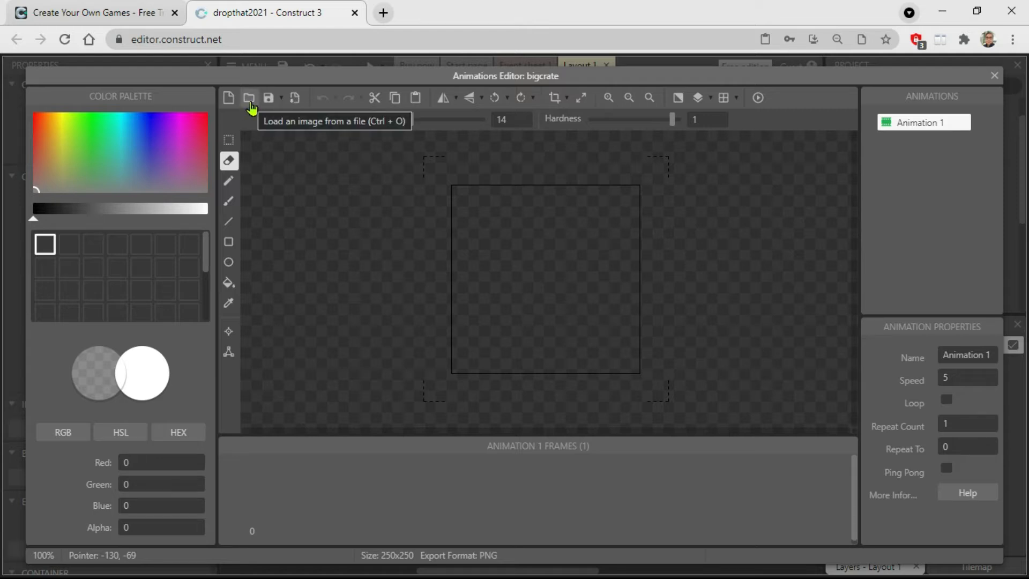
# Load the image bigcrate4.jpg from the Dropthat2021 folder into the bigcrate sprite.
pyautogui.click(249, 103)
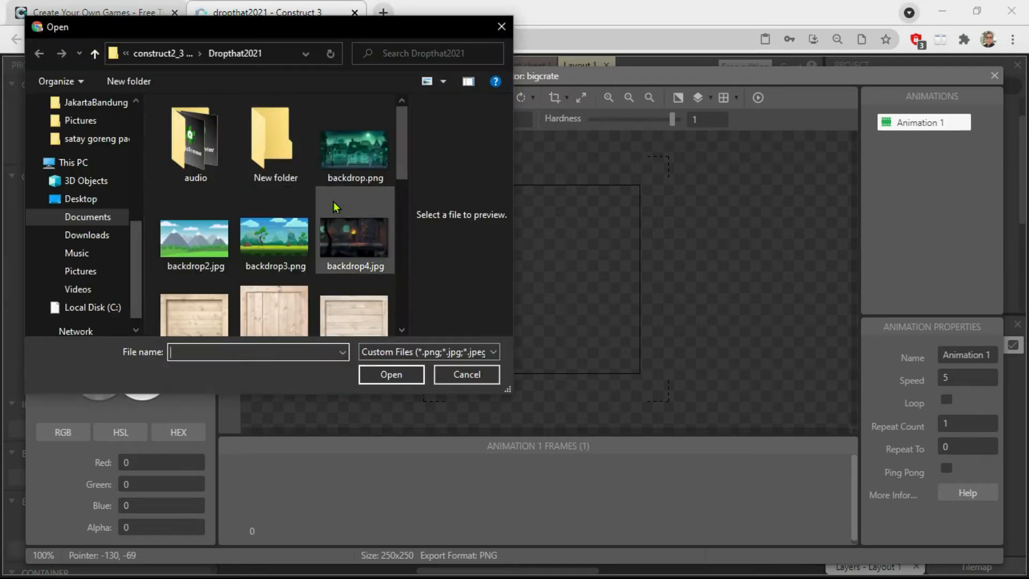
pyautogui.click(402, 138)
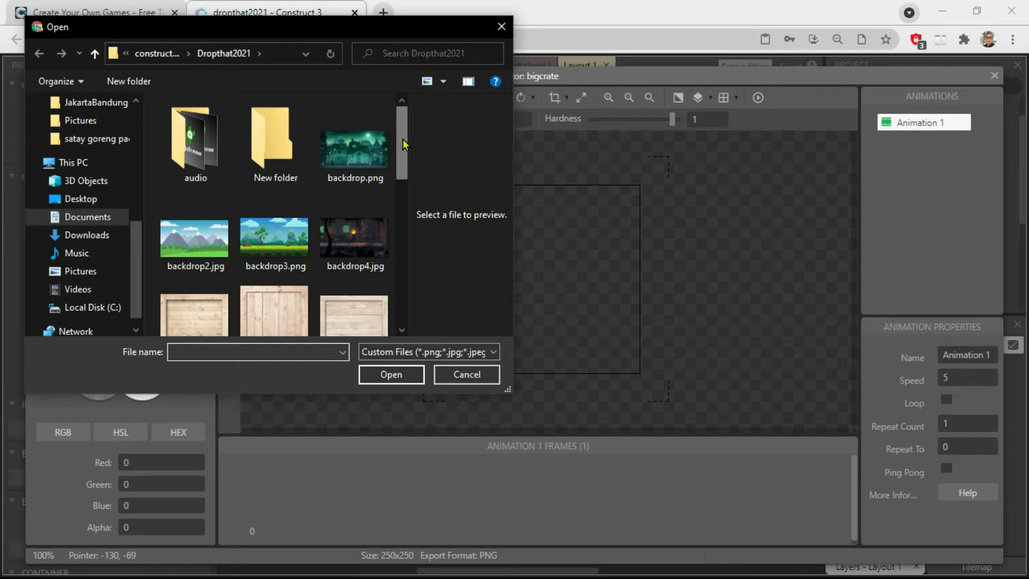
pyautogui.moveTo(405, 145); pyautogui.dragTo(404, 172)
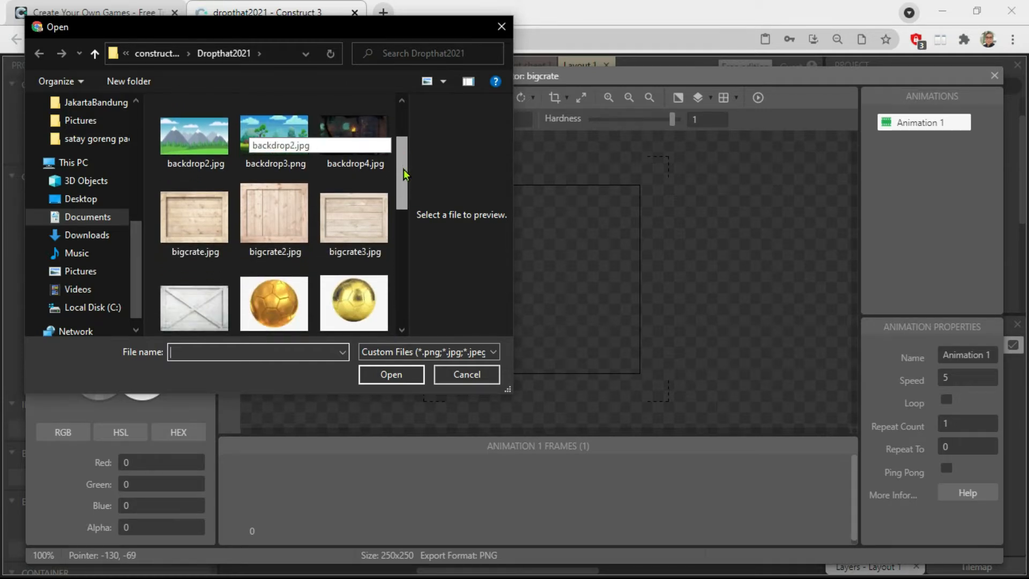
pyautogui.click(272, 214)
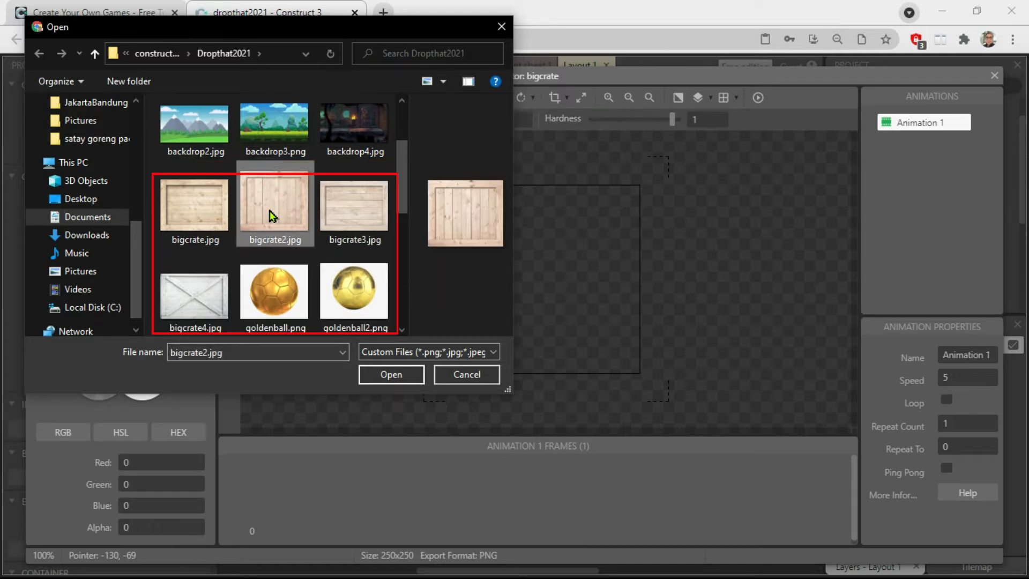
pyautogui.click(195, 307)
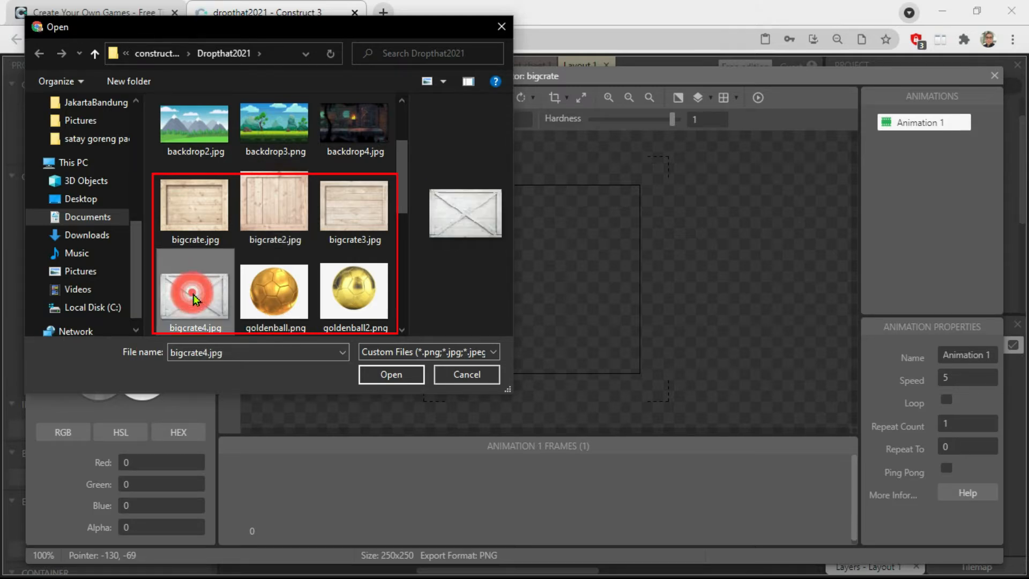
pyautogui.click(391, 374)
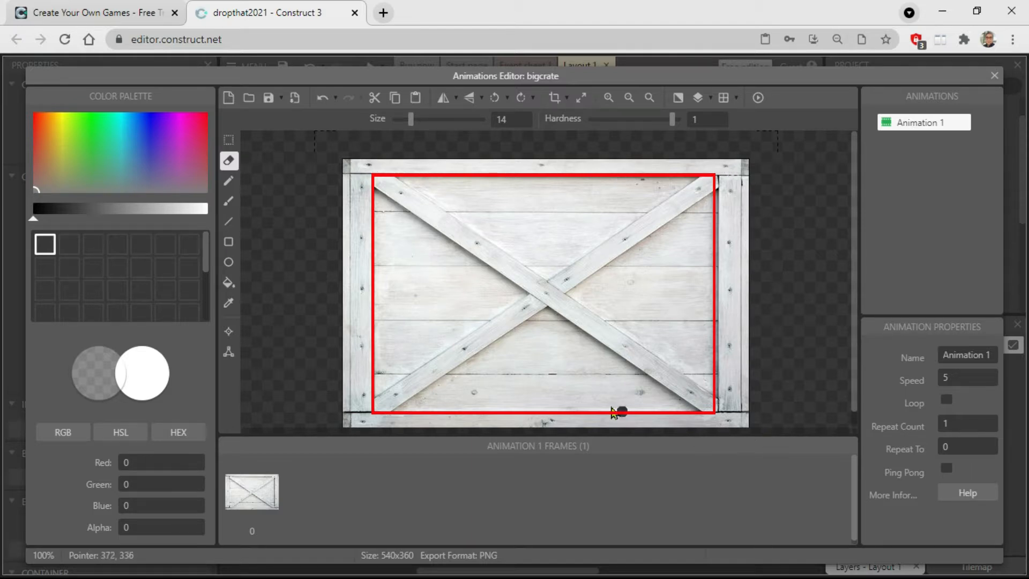
# Erase the area inside the crate's outer frame, about 458 x 316, and move bigcrate beside the stacked crates to about 729, 252.
pyautogui.click(231, 143)
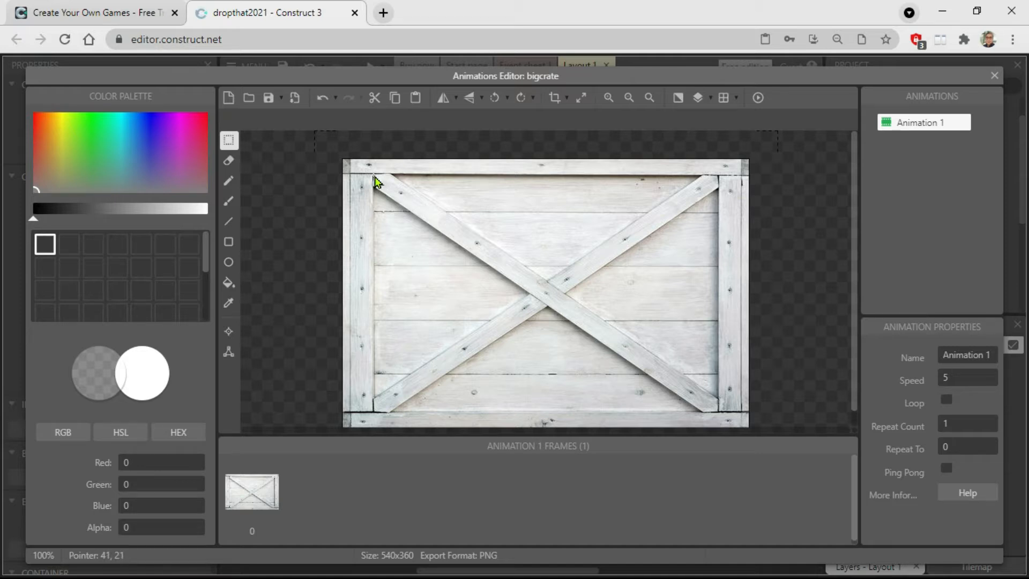
pyautogui.moveTo(374, 177); pyautogui.dragTo(719, 414)
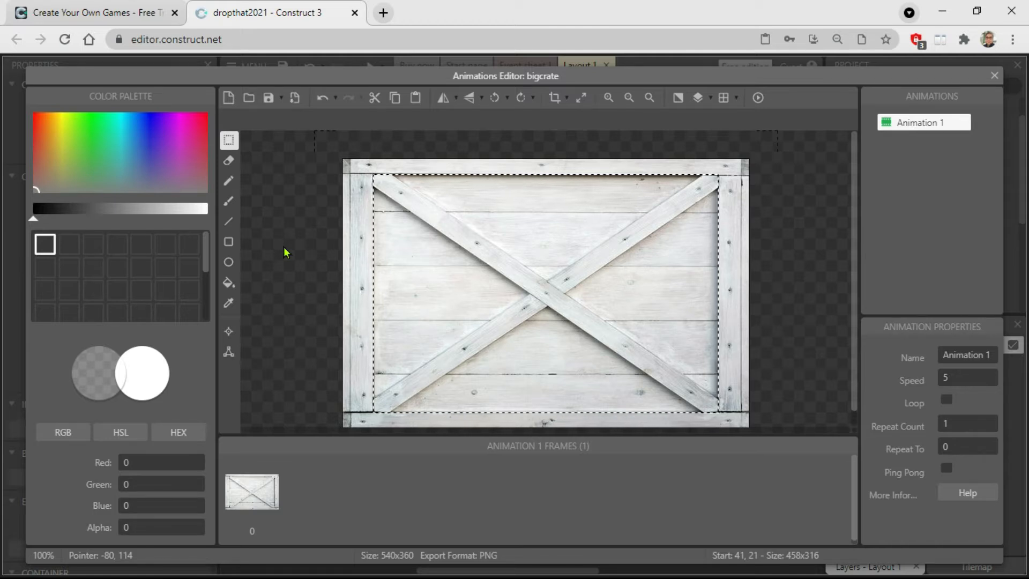
pyautogui.press('Delete')
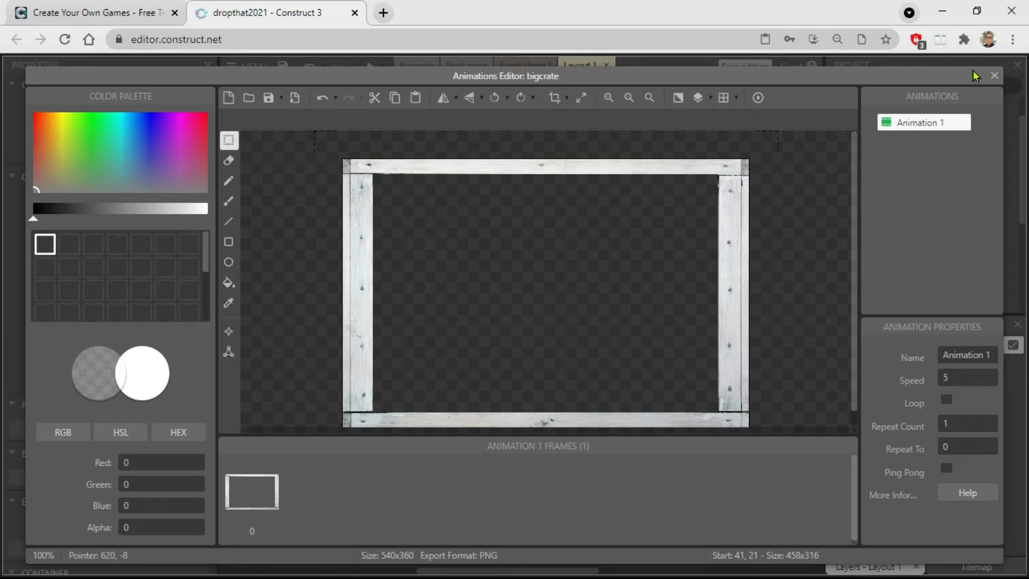
pyautogui.click(993, 79)
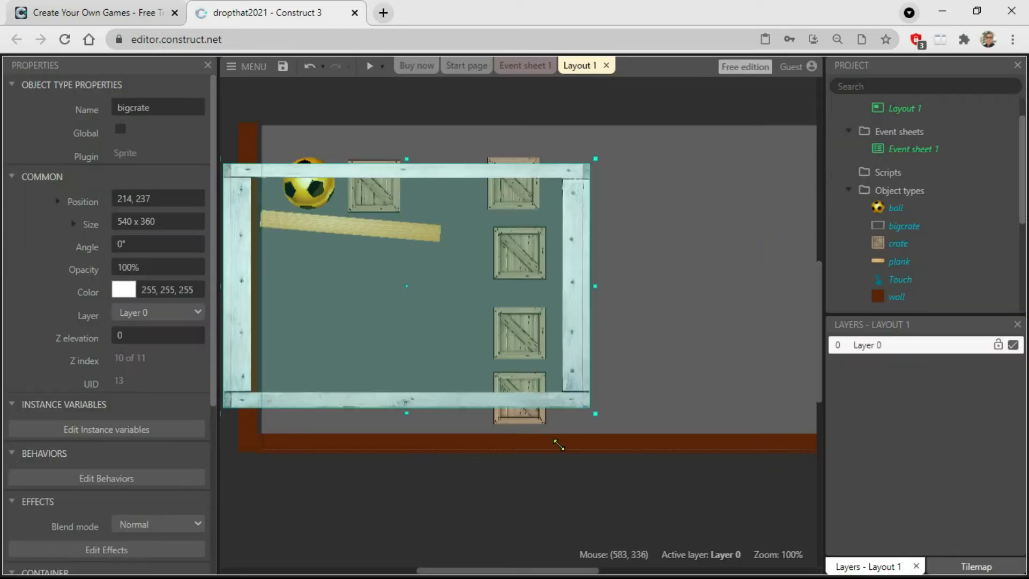
pyautogui.moveTo(247, 329); pyautogui.dragTo(595, 337)
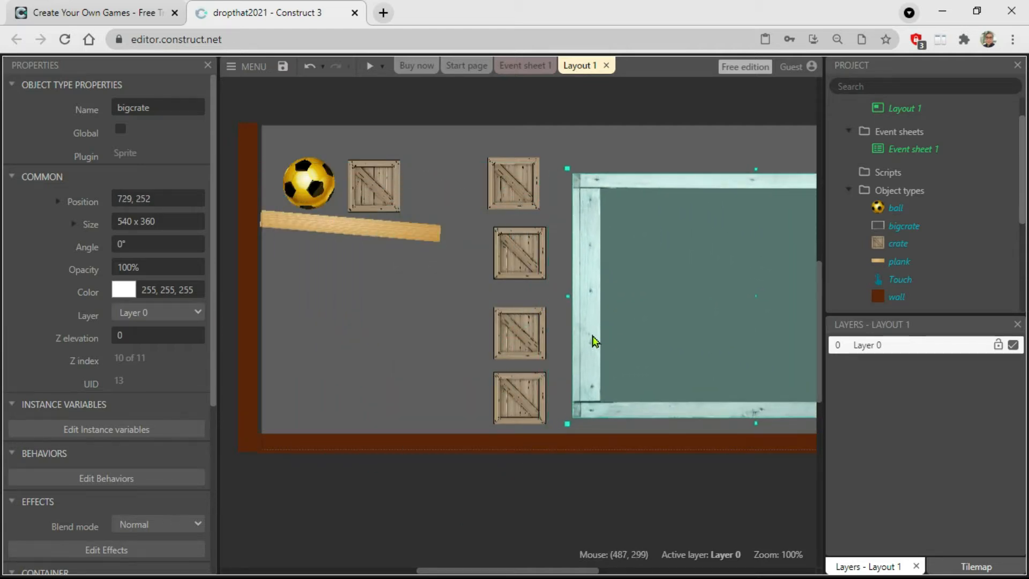
pyautogui.click(494, 515)
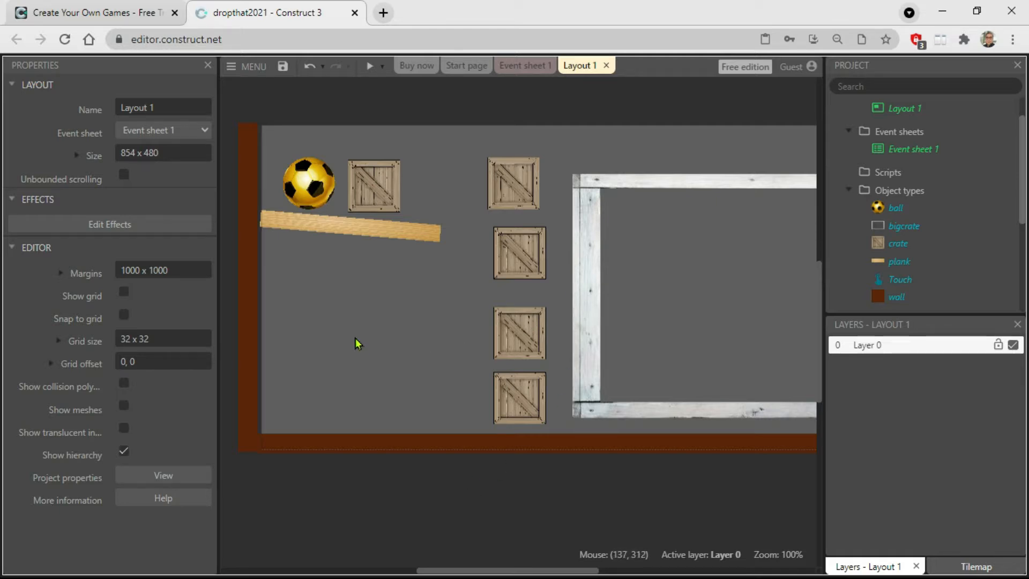
# Insert a new Sprite object named backpanel and place it in the empty area below the plank.
pyautogui.rightClick(346, 310)
pyautogui.click(416, 312)
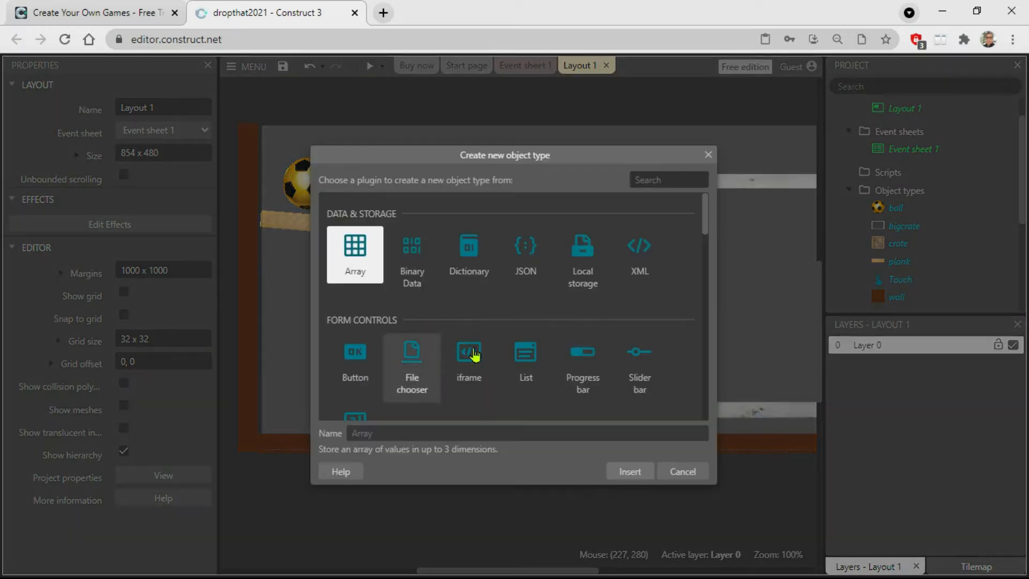
pyautogui.moveTo(704, 216); pyautogui.dragTo(707, 267)
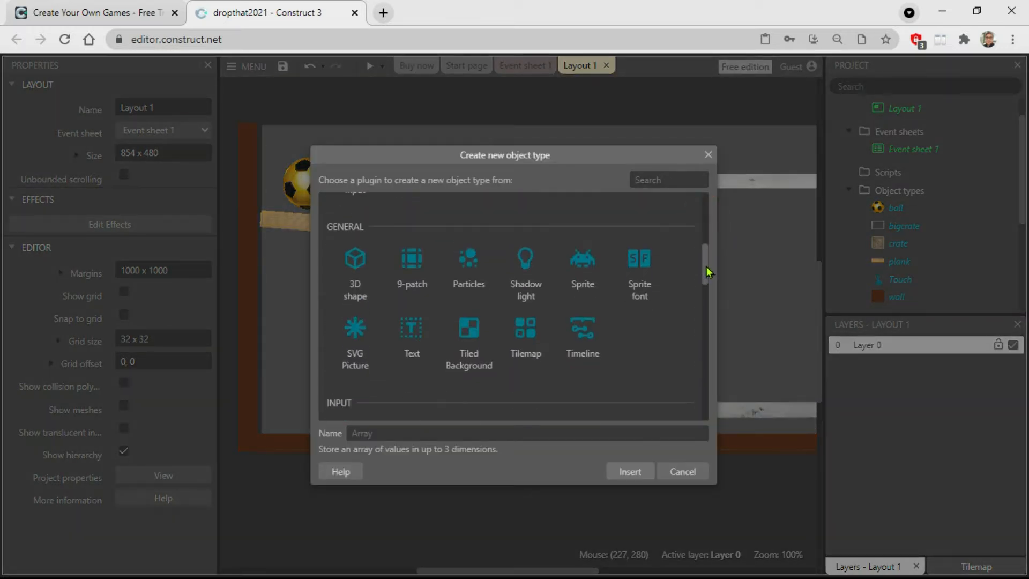
pyautogui.click(582, 265)
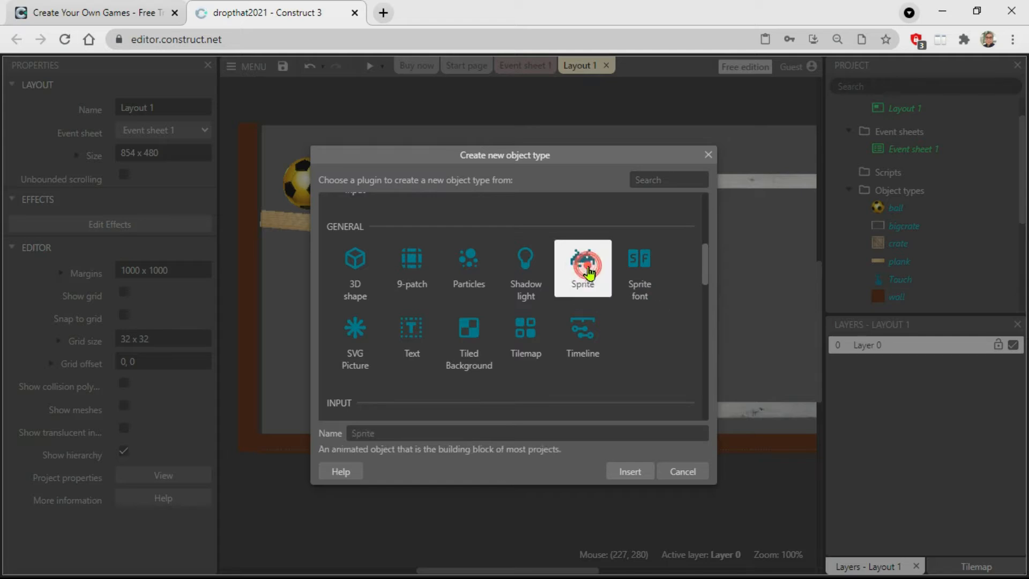
pyautogui.click(381, 433)
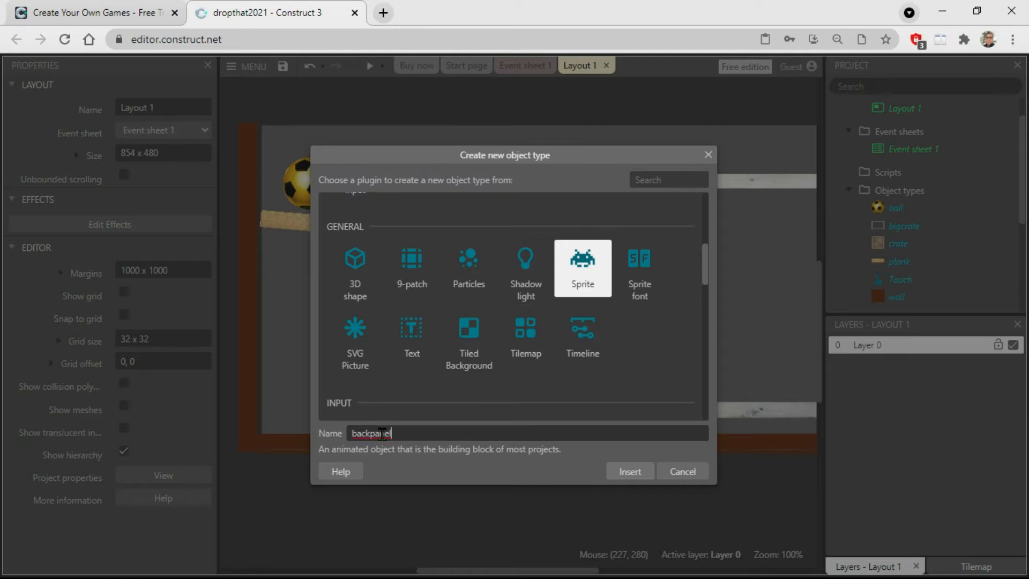
pyautogui.click(628, 472)
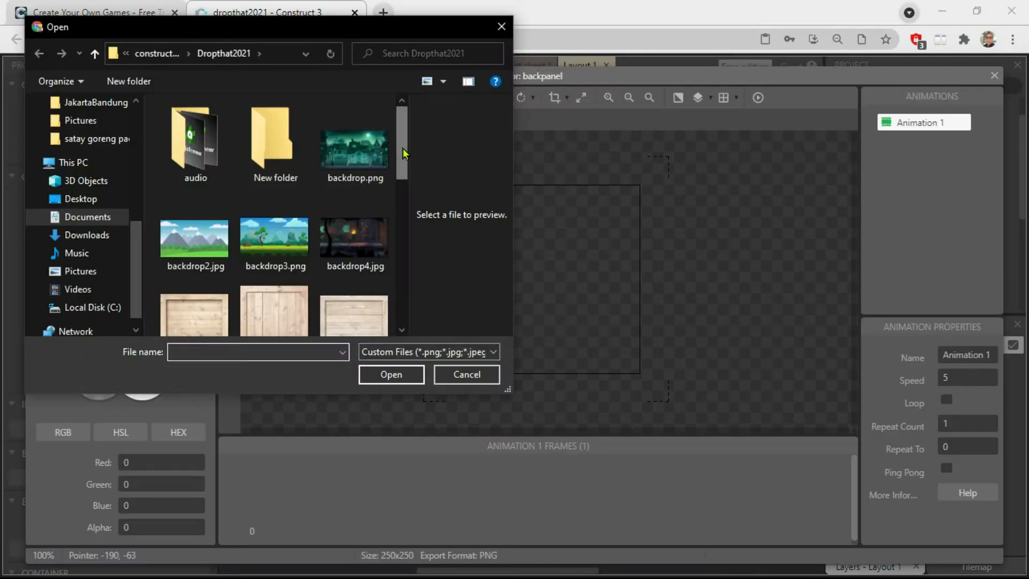
# Load bigcrate4.jpg as the backpanel sprite's image.
pyautogui.scroll(-3, 320, 171)
pyautogui.click(200, 251)
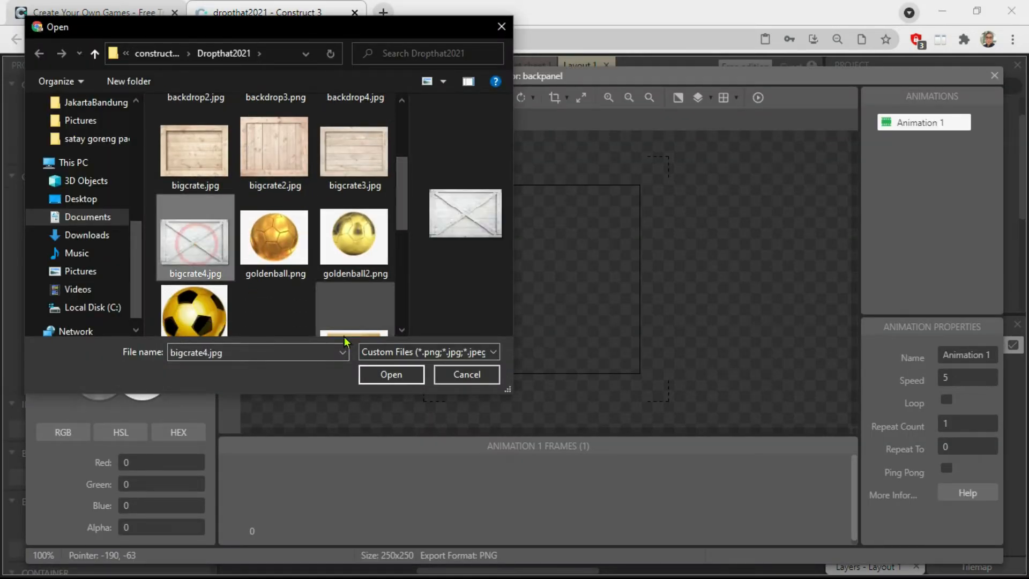
pyautogui.click(391, 374)
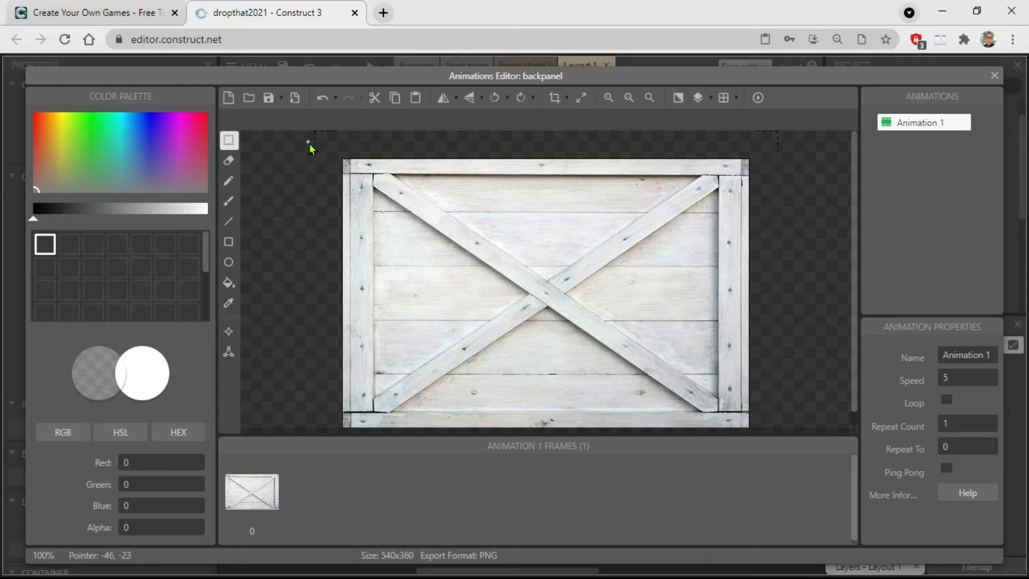
# Erase the four outer frame boards from the backpanel image, keeping only the inner panel with its crossed boards, and close the image editor.
pyautogui.moveTo(299, 138); pyautogui.dragTo(782, 177)
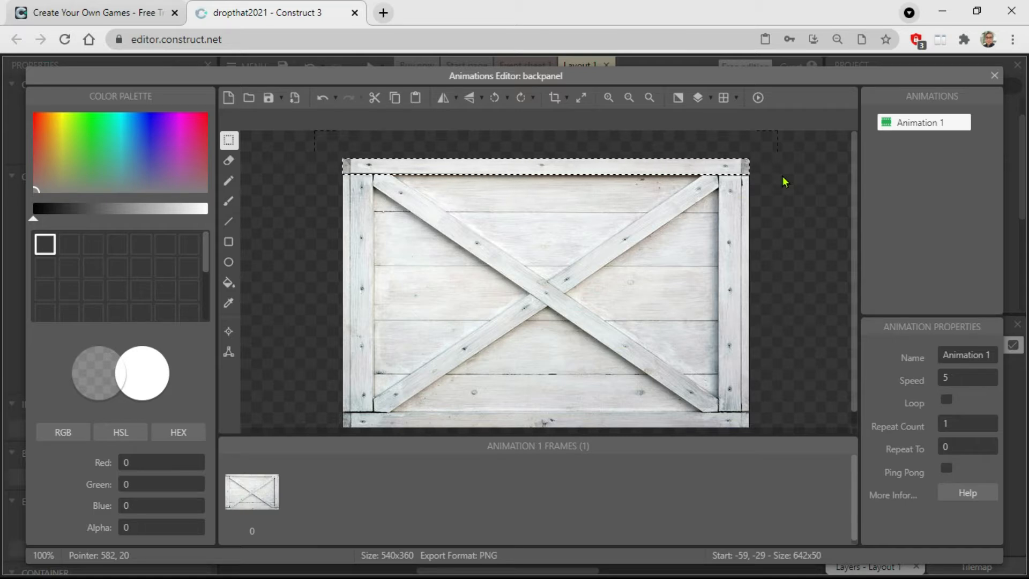
pyautogui.press('Delete')
pyautogui.moveTo(304, 148); pyautogui.dragTo(376, 430)
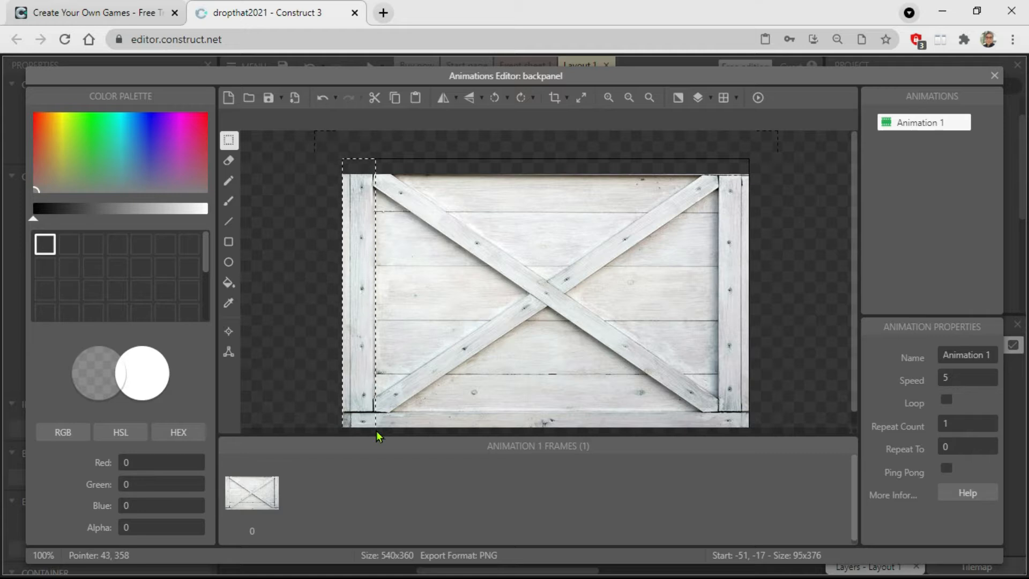
pyautogui.press('Delete')
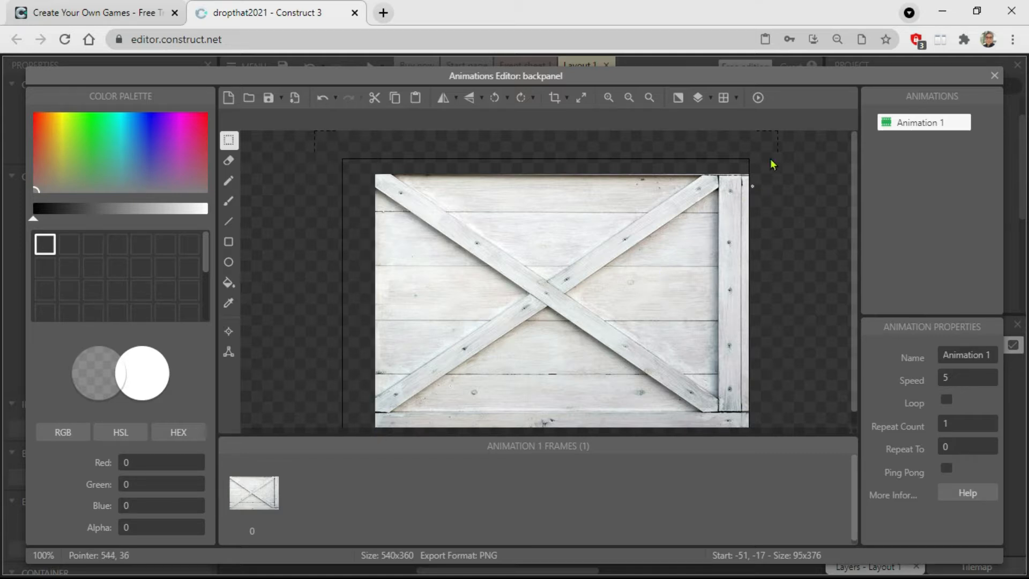
pyautogui.moveTo(769, 153); pyautogui.dragTo(719, 445)
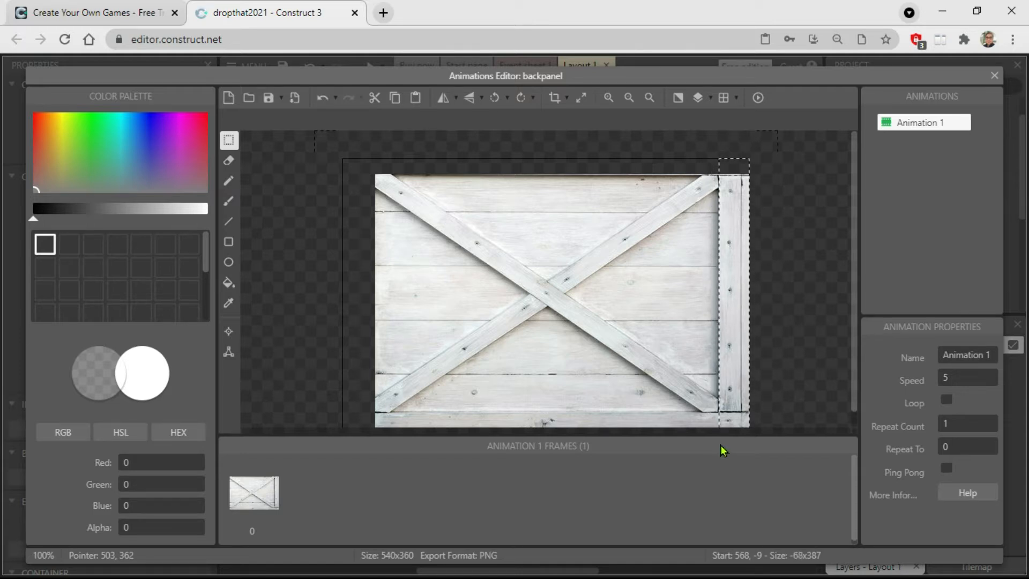
pyautogui.press('Delete')
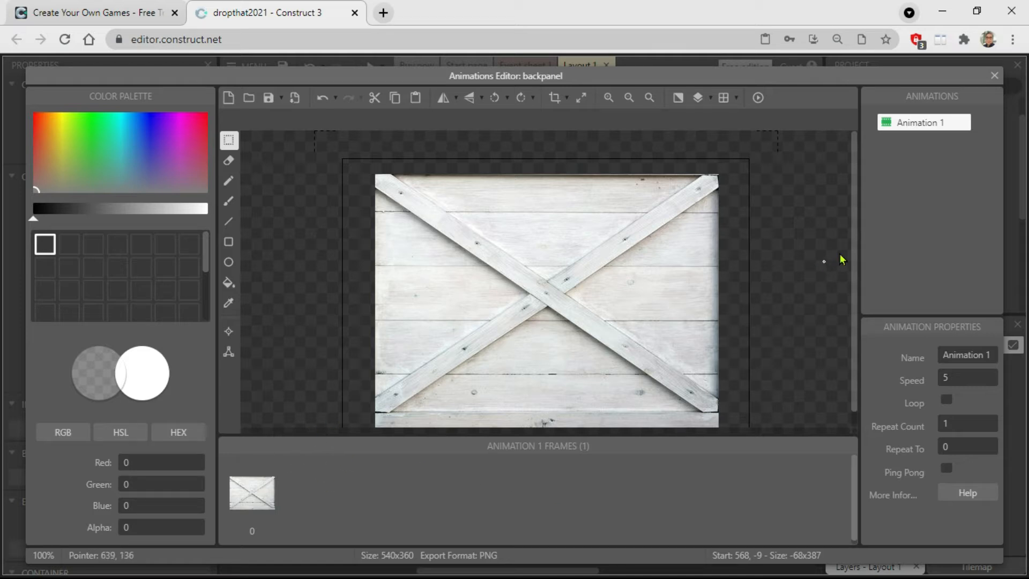
pyautogui.scroll(-1, 857, 251)
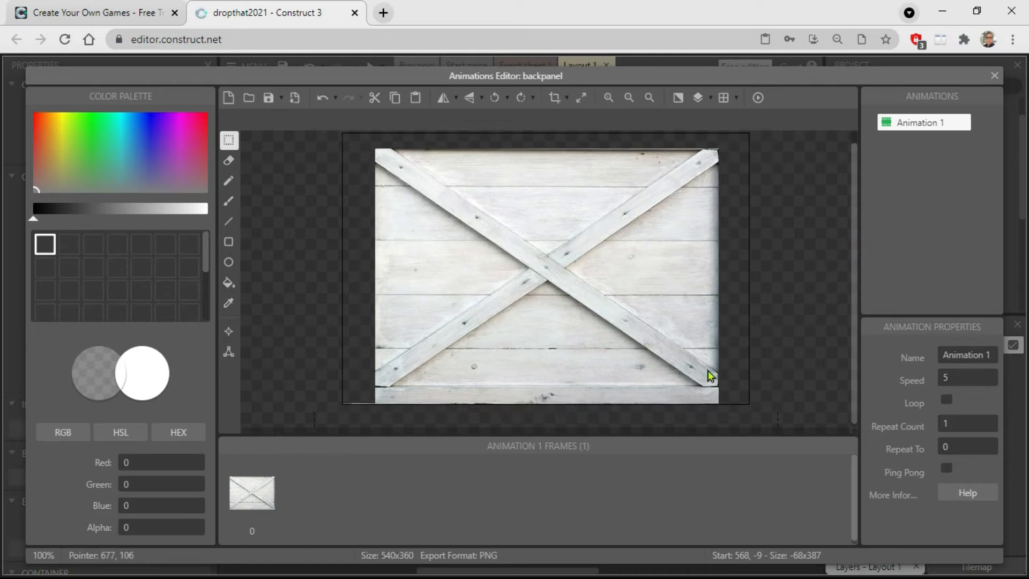
pyautogui.moveTo(310, 416); pyautogui.dragTo(764, 389)
pyautogui.press('Delete')
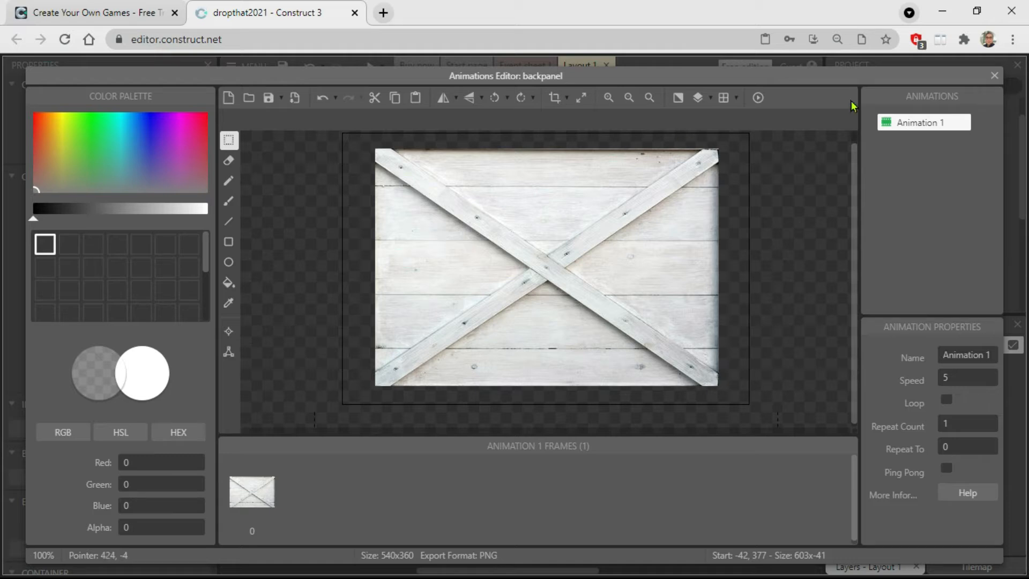
pyautogui.click(994, 76)
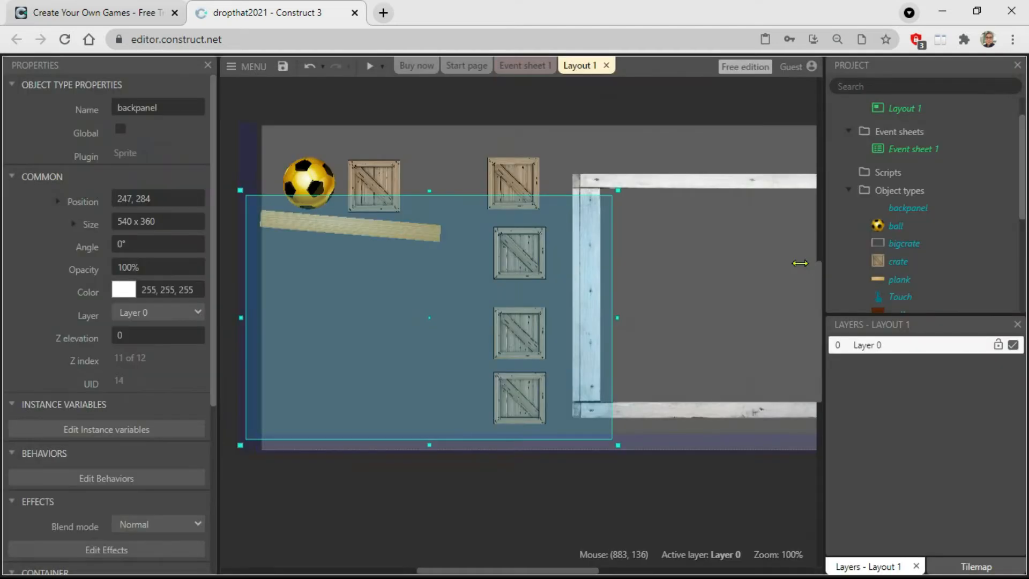
# Move backpanel to about 262, 309, then clone its object type and place the clone at about 395, 110.
pyautogui.moveTo(379, 306)
pyautogui.mouseDown()
pyautogui.moveTo(517, 346)
pyautogui.moveTo(700, 285)
pyautogui.moveTo(544, 335)
pyautogui.moveTo(390, 321)
pyautogui.mouseUp()
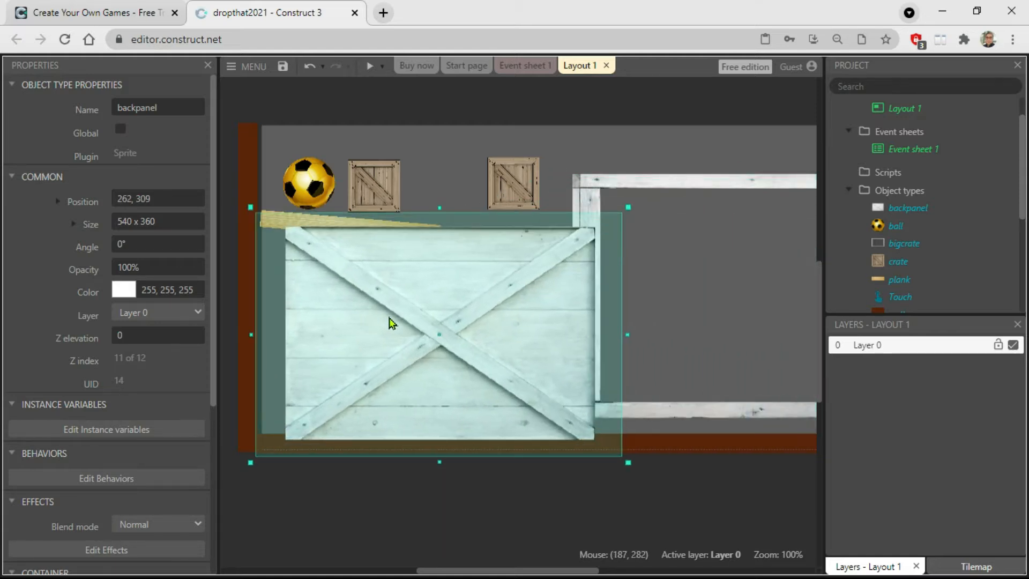
pyautogui.rightClick(420, 326)
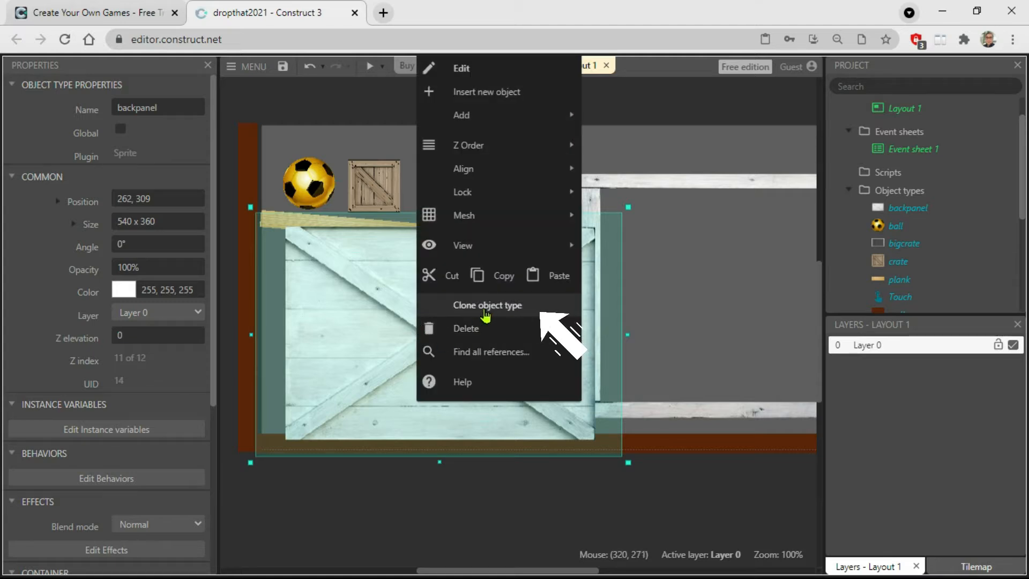
pyautogui.click(488, 303)
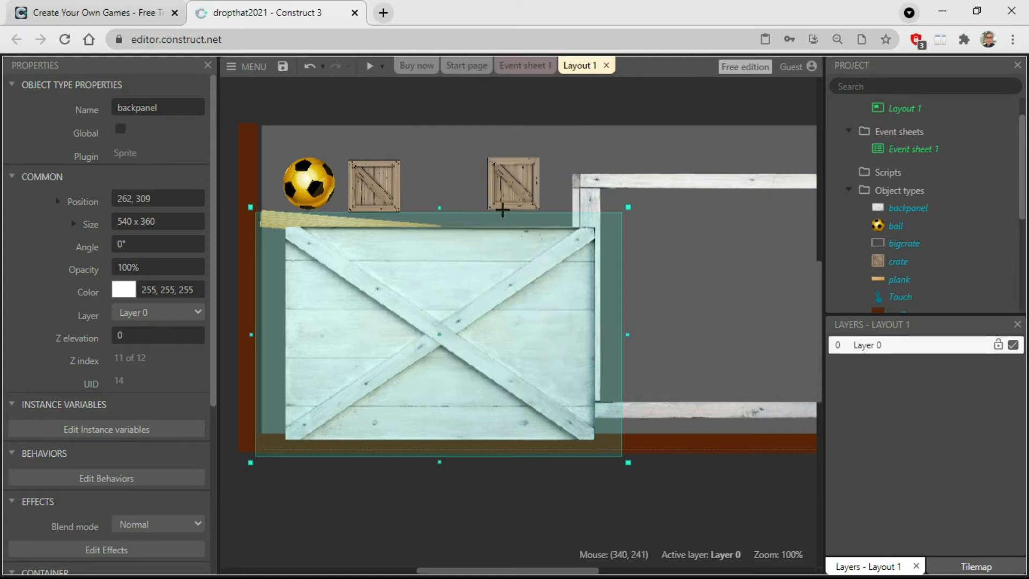
pyautogui.click(457, 146)
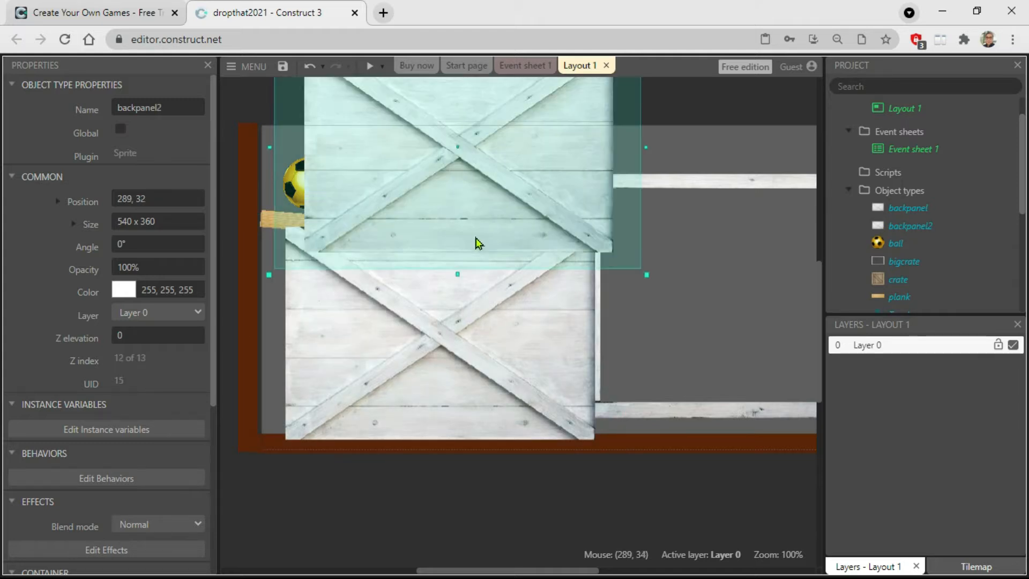
pyautogui.moveTo(485, 171); pyautogui.dragTo(556, 224)
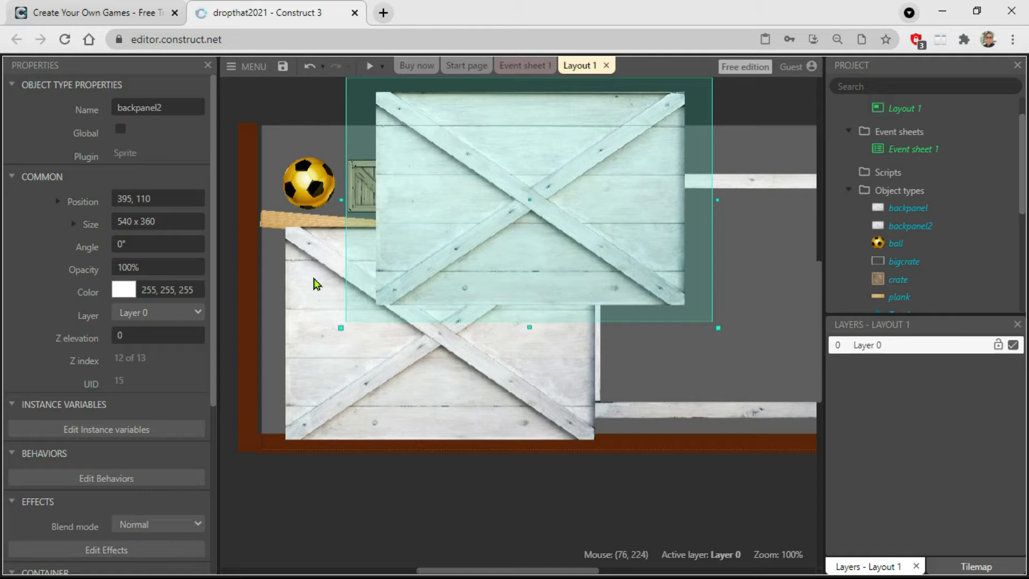
# In the backpanel2 image, draw transparent lines of thickness 5 along both edges of all four arms of the crossed boards.
pyautogui.doubleClick(511, 193)
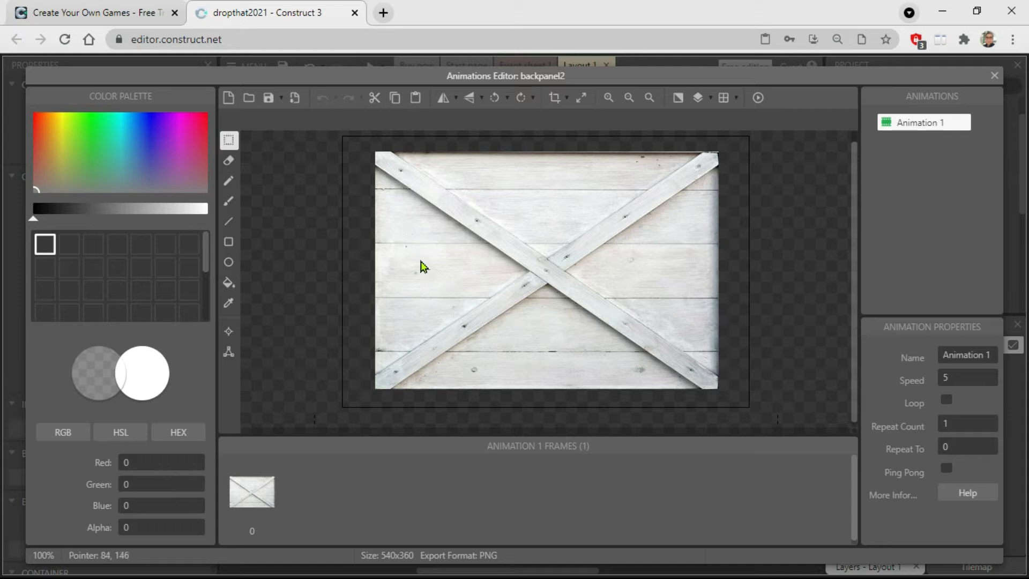
pyautogui.click(230, 224)
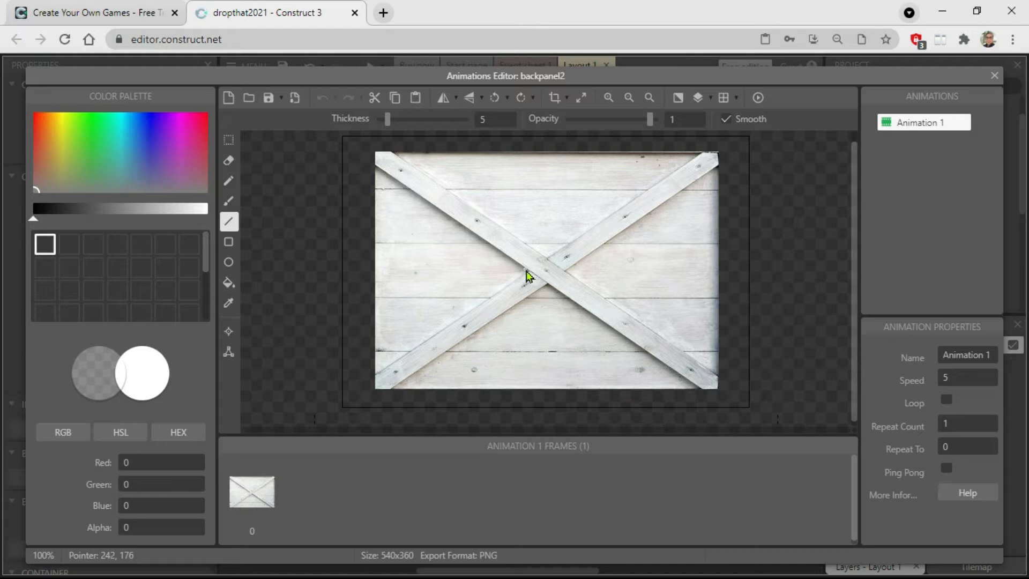
pyautogui.moveTo(526, 272)
pyautogui.mouseDown()
pyautogui.moveTo(363, 175)
pyautogui.moveTo(355, 161)
pyautogui.mouseUp()
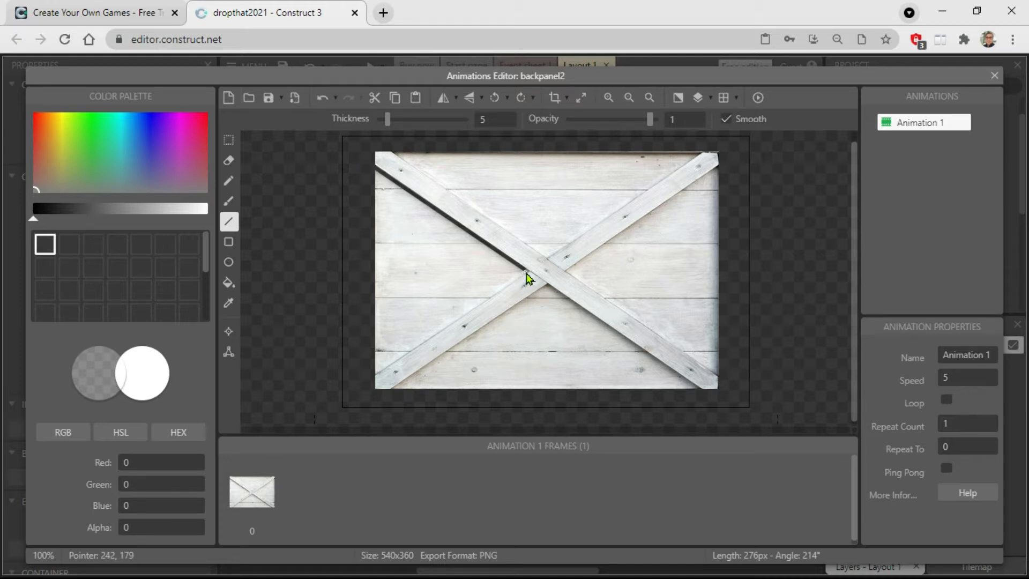
pyautogui.moveTo(528, 277); pyautogui.dragTo(349, 399)
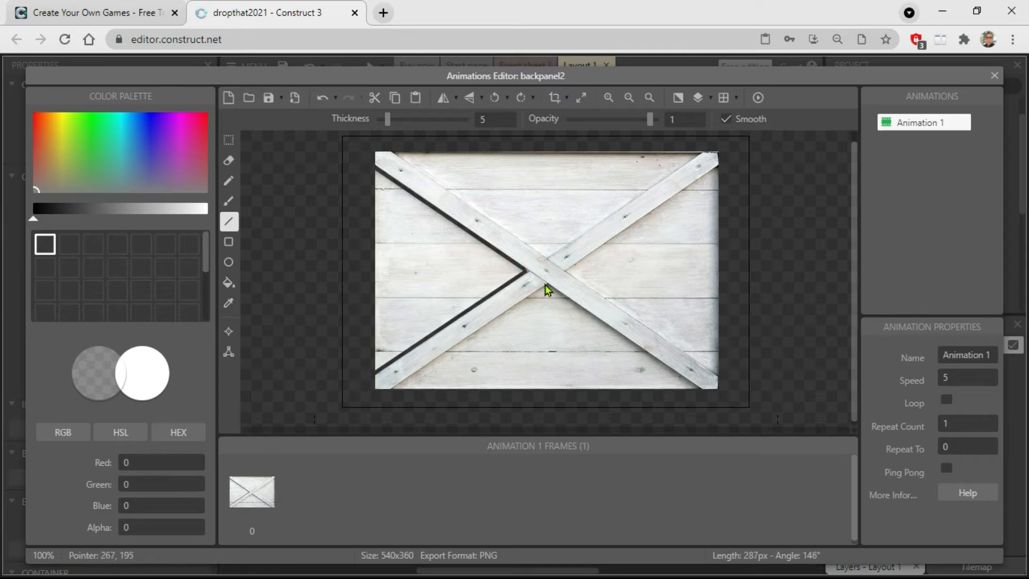
pyautogui.moveTo(547, 285); pyautogui.dragTo(367, 415)
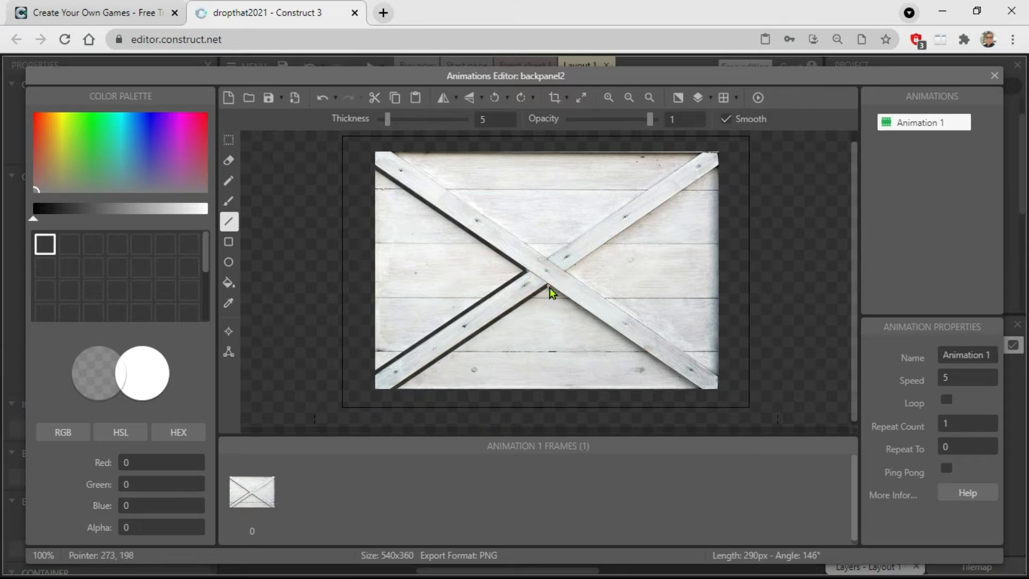
pyautogui.moveTo(549, 288); pyautogui.dragTo(719, 406)
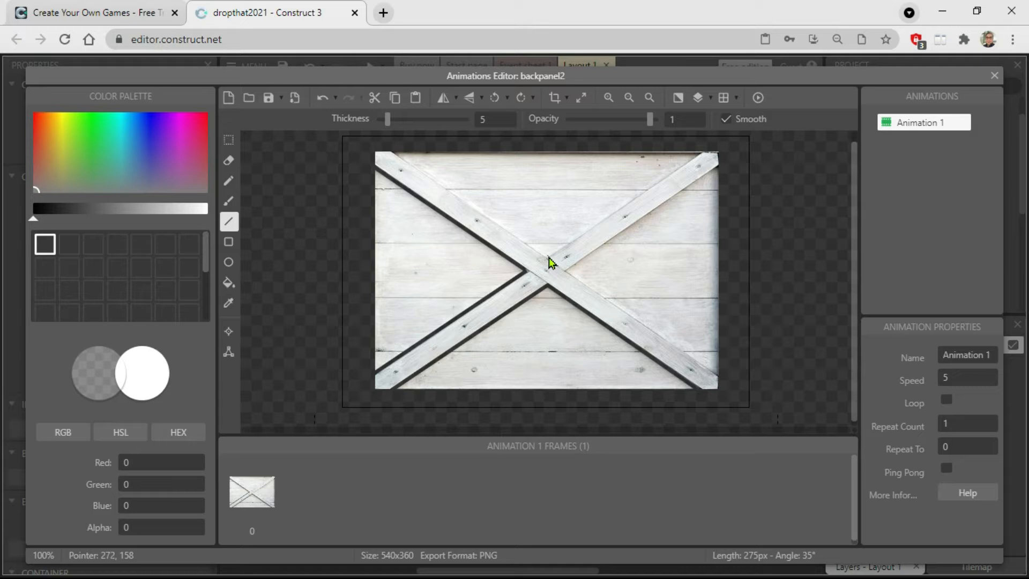
pyautogui.moveTo(550, 262); pyautogui.dragTo(379, 151)
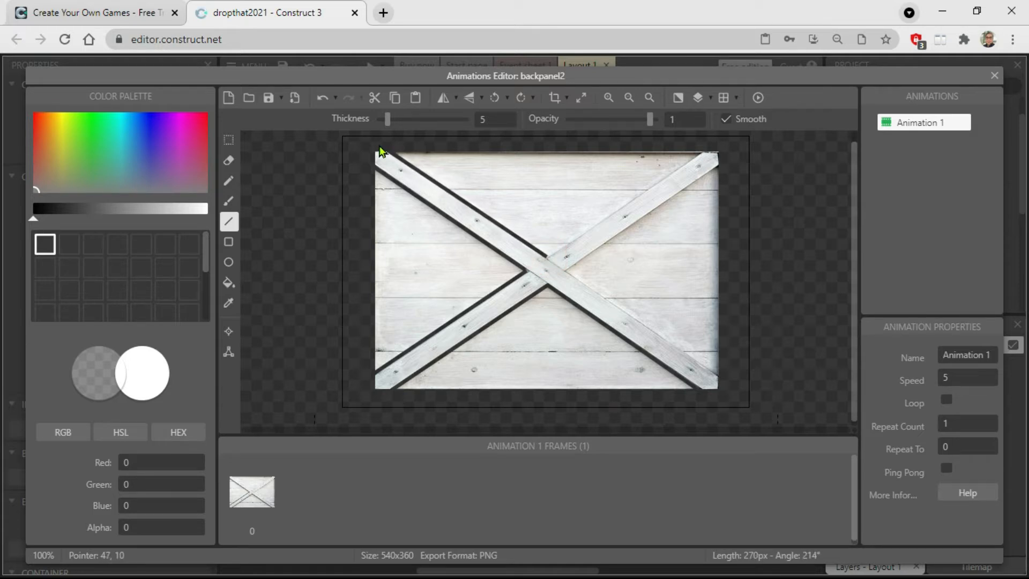
pyautogui.moveTo(545, 257); pyautogui.dragTo(728, 144)
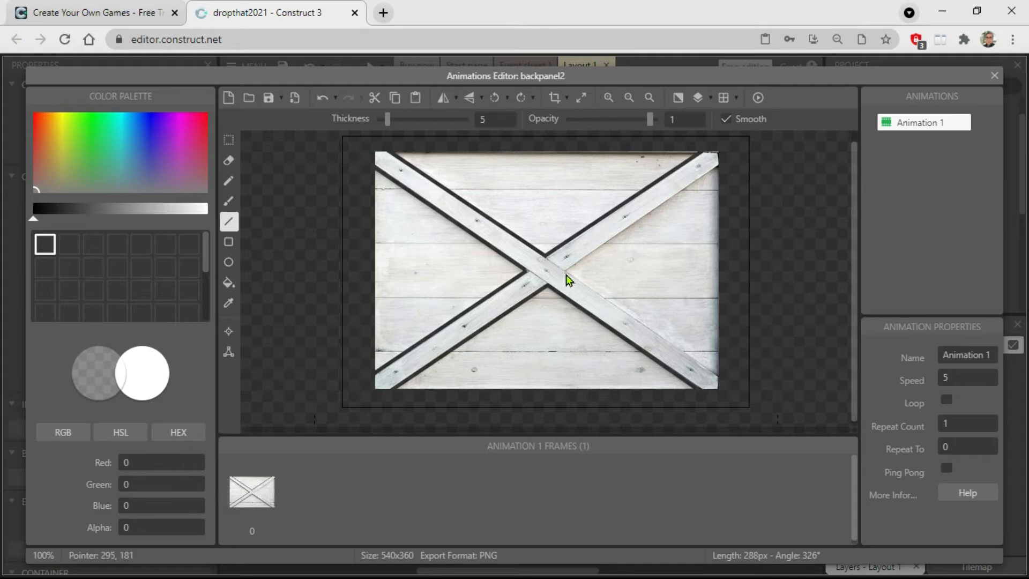
pyautogui.moveTo(567, 270); pyautogui.dragTo(732, 389)
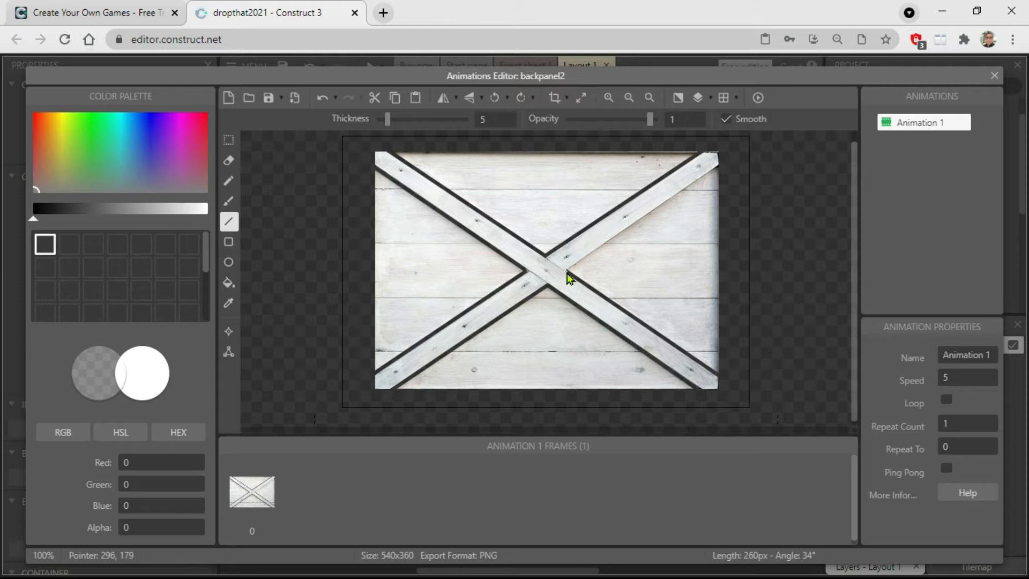
pyautogui.moveTo(569, 278); pyautogui.dragTo(735, 165)
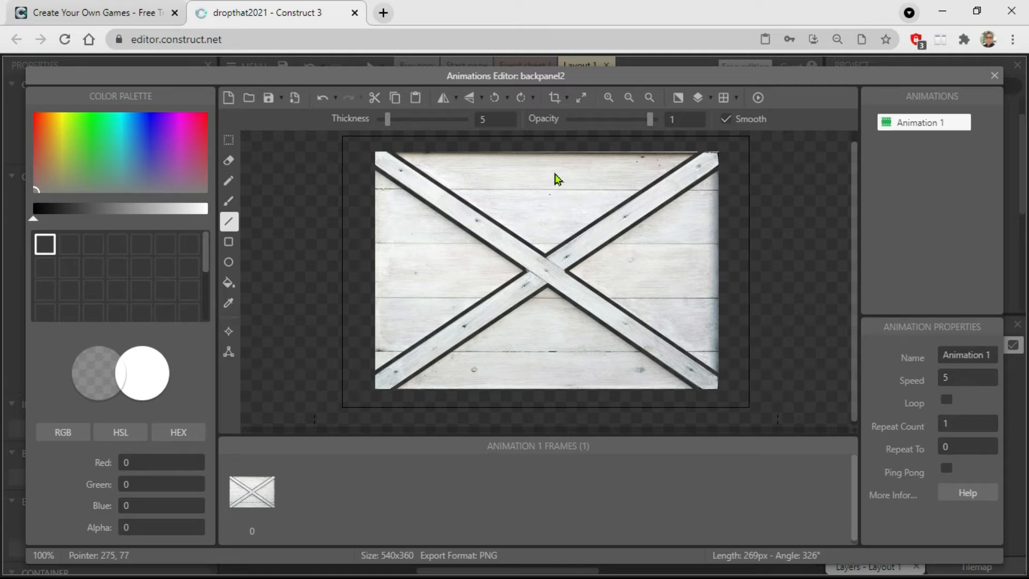
# Erase most of the wood in the left section between the crossed boards, enlarging the eraser size to 22.
pyautogui.click(229, 163)
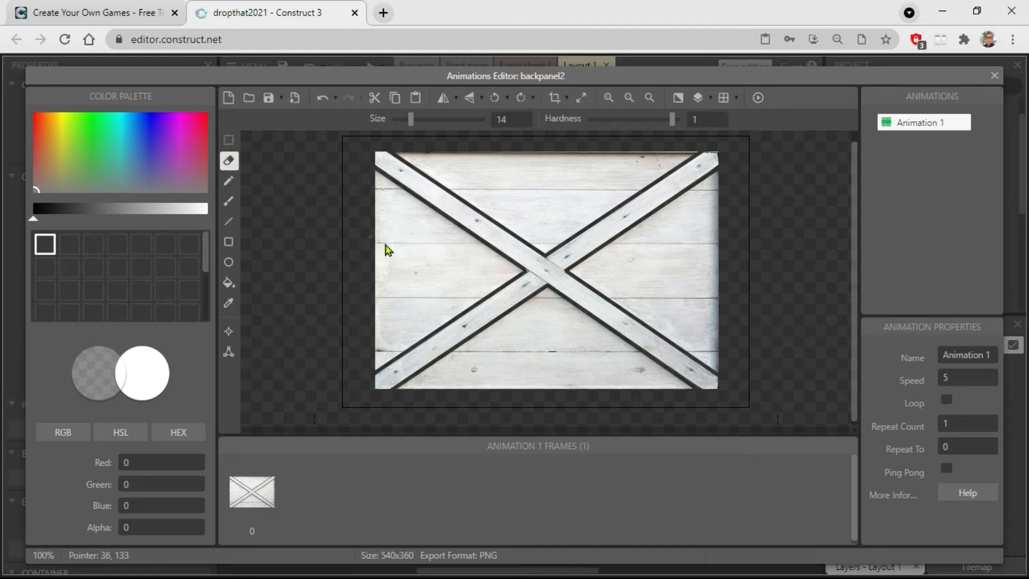
pyautogui.moveTo(388, 249)
pyautogui.mouseDown()
pyautogui.moveTo(378, 257)
pyautogui.moveTo(403, 248)
pyautogui.moveTo(393, 235)
pyautogui.moveTo(397, 257)
pyautogui.moveTo(436, 229)
pyautogui.moveTo(383, 291)
pyautogui.mouseUp()
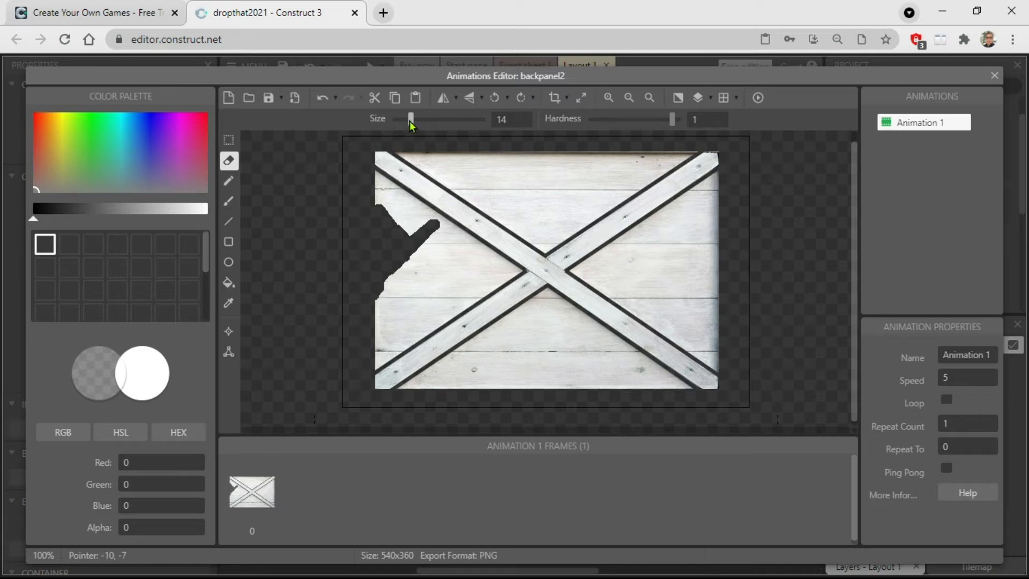
pyautogui.moveTo(411, 125); pyautogui.dragTo(416, 122)
pyautogui.moveTo(400, 296)
pyautogui.mouseDown()
pyautogui.moveTo(413, 270)
pyautogui.moveTo(457, 264)
pyautogui.moveTo(422, 236)
pyautogui.moveTo(429, 223)
pyautogui.moveTo(408, 203)
pyautogui.moveTo(377, 197)
pyautogui.moveTo(415, 252)
pyautogui.moveTo(457, 241)
pyautogui.moveTo(483, 269)
pyautogui.moveTo(485, 259)
pyautogui.moveTo(480, 281)
pyautogui.moveTo(403, 284)
pyautogui.mouseUp()
pyautogui.click(609, 102)
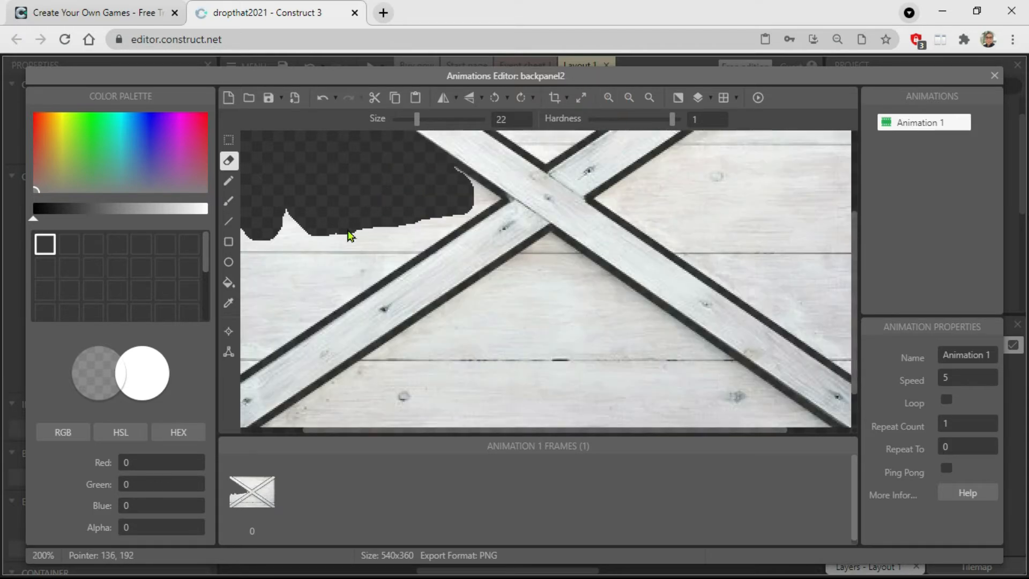
pyautogui.moveTo(468, 202); pyautogui.dragTo(456, 194)
pyautogui.moveTo(419, 224)
pyautogui.mouseDown()
pyautogui.moveTo(409, 241)
pyautogui.moveTo(292, 224)
pyautogui.moveTo(280, 265)
pyautogui.mouseUp()
# Erase most of the wood in the bottom section between the two lower arms of the crossed boards.
pyautogui.moveTo(453, 403)
pyautogui.mouseDown()
pyautogui.moveTo(468, 403)
pyautogui.moveTo(433, 371)
pyautogui.moveTo(373, 402)
pyautogui.mouseUp()
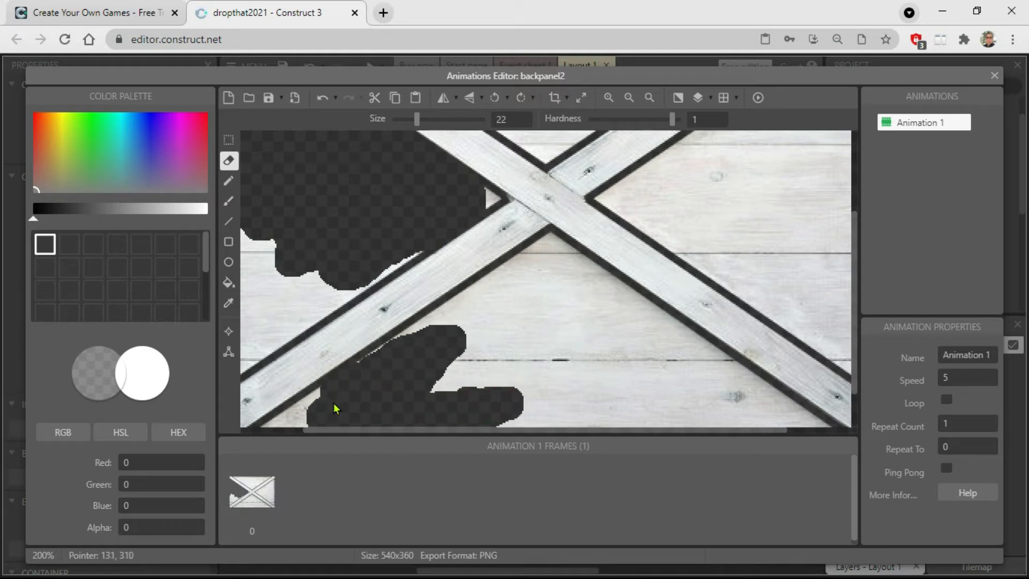
pyautogui.moveTo(272, 429); pyautogui.dragTo(533, 373)
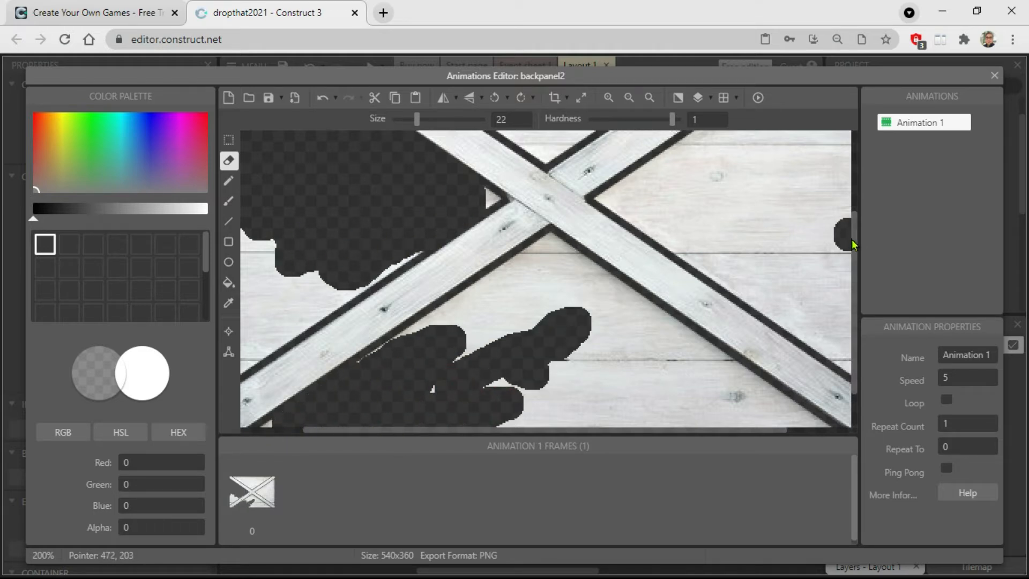
pyautogui.moveTo(850, 234); pyautogui.dragTo(850, 254)
pyautogui.moveTo(856, 230); pyautogui.dragTo(857, 264)
pyautogui.moveTo(554, 271)
pyautogui.mouseDown()
pyautogui.moveTo(789, 339)
pyautogui.moveTo(561, 287)
pyautogui.moveTo(742, 323)
pyautogui.moveTo(466, 304)
pyautogui.moveTo(435, 243)
pyautogui.moveTo(421, 249)
pyautogui.mouseUp()
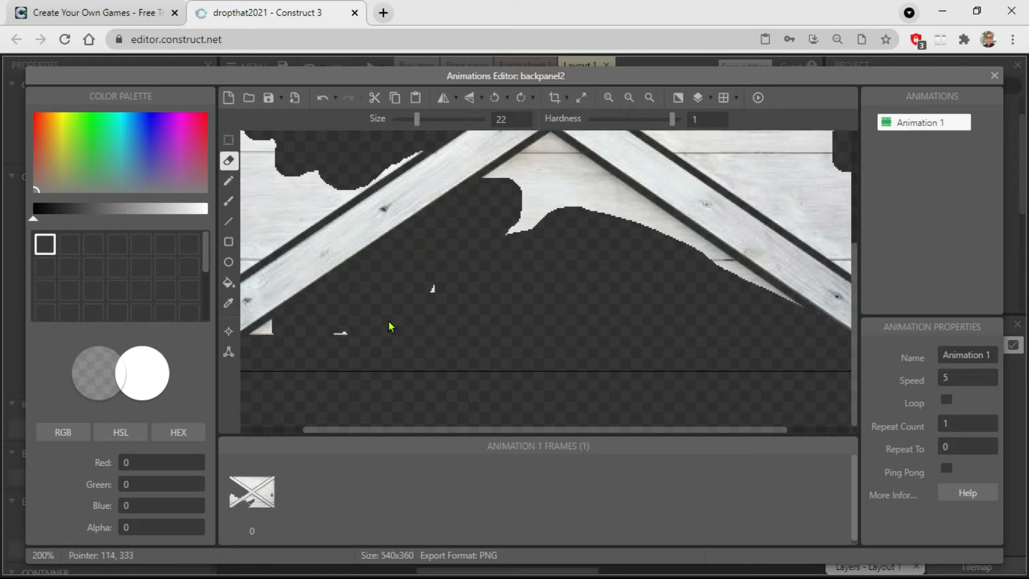
pyautogui.moveTo(476, 300)
pyautogui.mouseDown()
pyautogui.moveTo(568, 168)
pyautogui.moveTo(783, 313)
pyautogui.moveTo(683, 245)
pyautogui.mouseUp()
# Erase the wood in the top section between the two upper arms, undoing strokes that cut into the boards.
pyautogui.scroll(5, 552, 228)
pyautogui.moveTo(543, 222)
pyautogui.mouseDown()
pyautogui.moveTo(563, 280)
pyautogui.moveTo(719, 230)
pyautogui.moveTo(569, 342)
pyautogui.moveTo(539, 279)
pyautogui.moveTo(516, 378)
pyautogui.moveTo(285, 205)
pyautogui.moveTo(410, 313)
pyautogui.mouseUp()
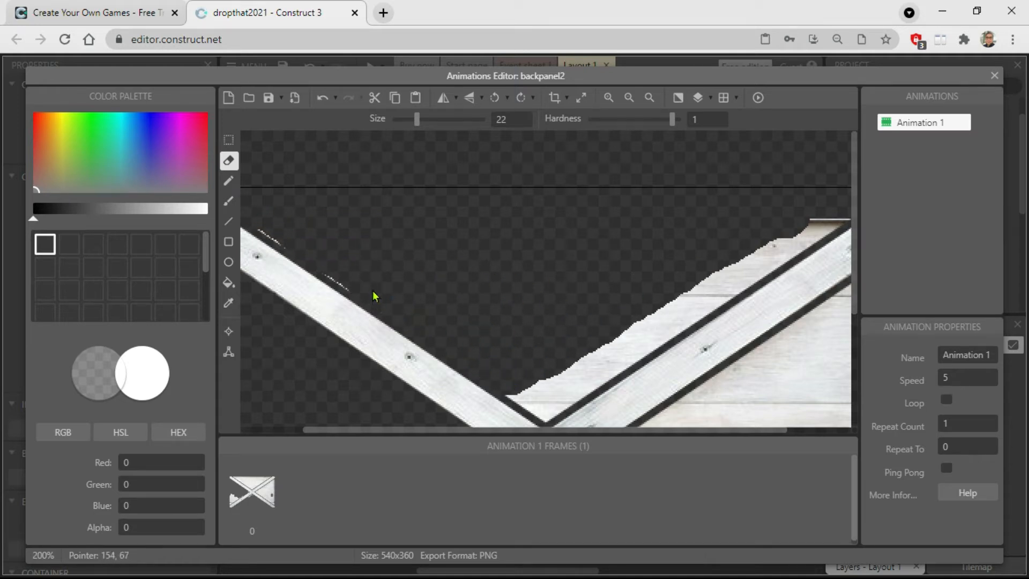
pyautogui.moveTo(741, 262); pyautogui.dragTo(673, 319)
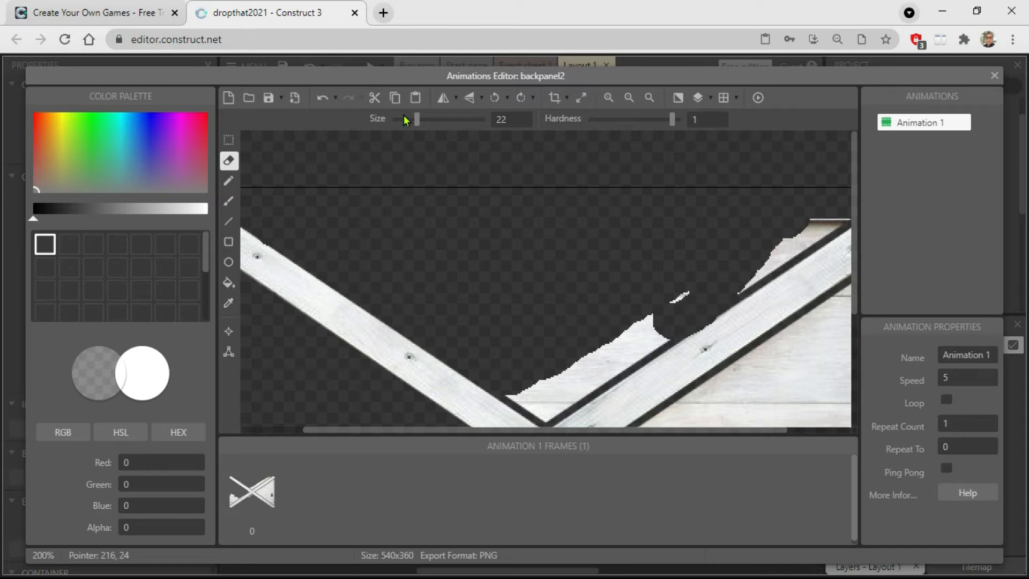
pyautogui.click(322, 98)
pyautogui.moveTo(705, 275)
pyautogui.mouseDown()
pyautogui.moveTo(630, 356)
pyautogui.moveTo(560, 379)
pyautogui.moveTo(533, 356)
pyautogui.mouseUp()
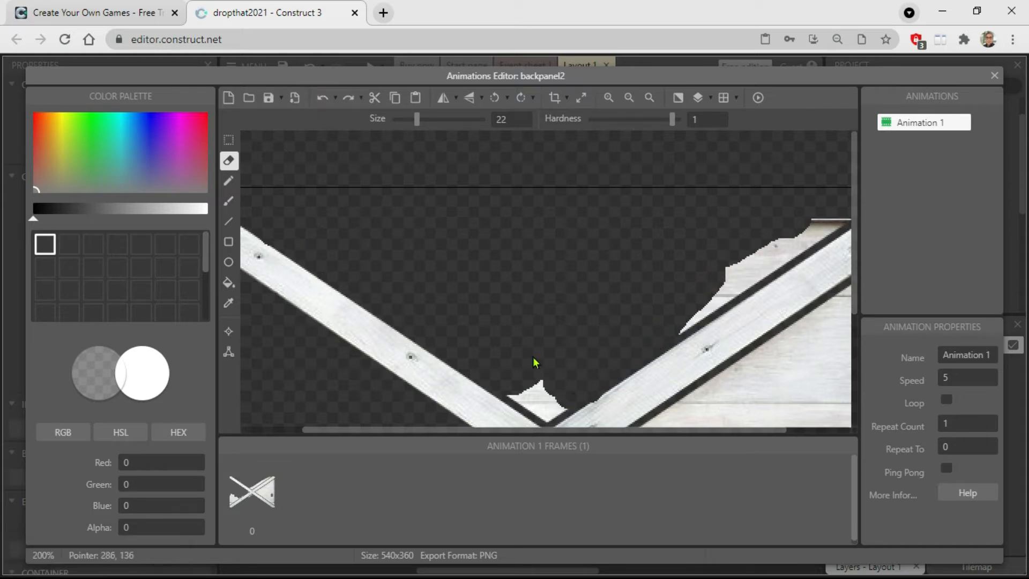
pyautogui.click(322, 98)
pyautogui.moveTo(677, 302)
pyautogui.mouseDown()
pyautogui.moveTo(573, 388)
pyautogui.moveTo(523, 384)
pyautogui.mouseUp()
pyautogui.hscroll(3, 616, 252)
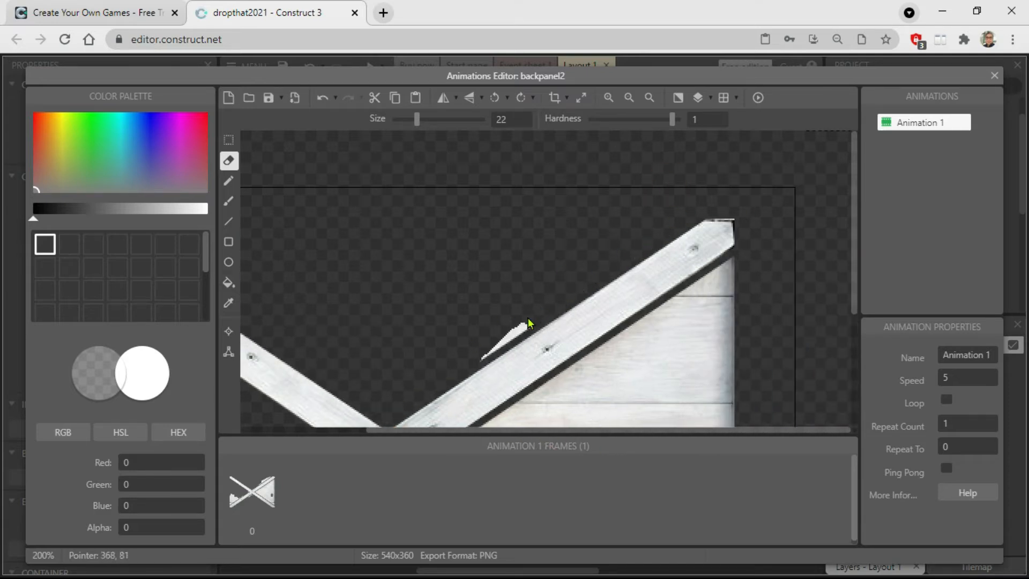
# Erase the right section's wood up to the upper-right arm, undoing unwanted eraser strokes.
pyautogui.moveTo(851, 191); pyautogui.dragTo(851, 256)
pyautogui.moveTo(641, 212)
pyautogui.mouseDown()
pyautogui.moveTo(554, 205)
pyautogui.moveTo(462, 236)
pyautogui.mouseUp()
pyautogui.click(320, 98)
pyautogui.moveTo(551, 211)
pyautogui.mouseDown()
pyautogui.moveTo(487, 231)
pyautogui.moveTo(735, 211)
pyautogui.moveTo(598, 243)
pyautogui.moveTo(735, 354)
pyautogui.moveTo(730, 394)
pyautogui.mouseUp()
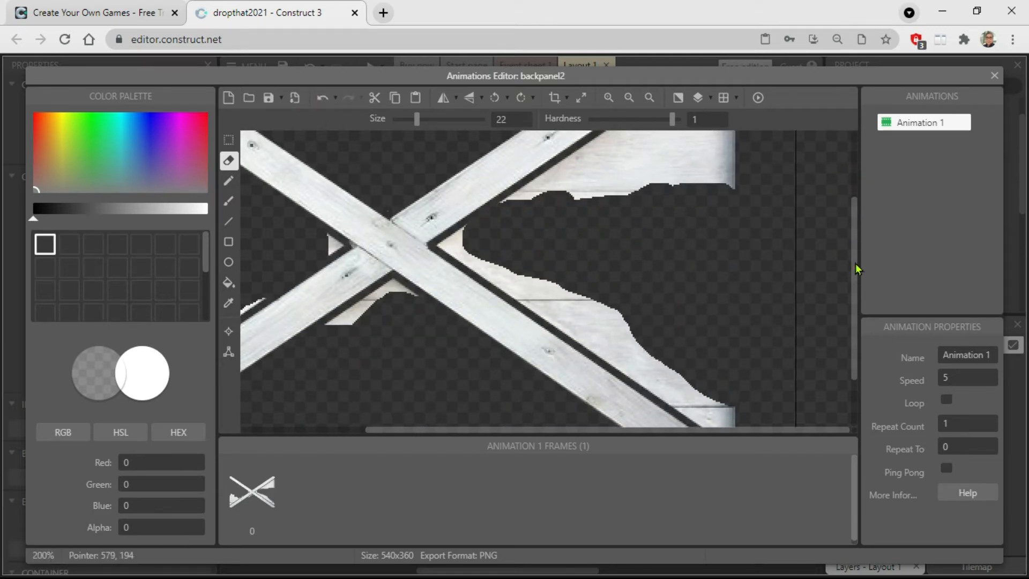
pyautogui.moveTo(855, 268); pyautogui.dragTo(855, 231)
pyautogui.moveTo(744, 180)
pyautogui.mouseDown()
pyautogui.moveTo(716, 200)
pyautogui.moveTo(753, 223)
pyautogui.moveTo(715, 258)
pyautogui.mouseUp()
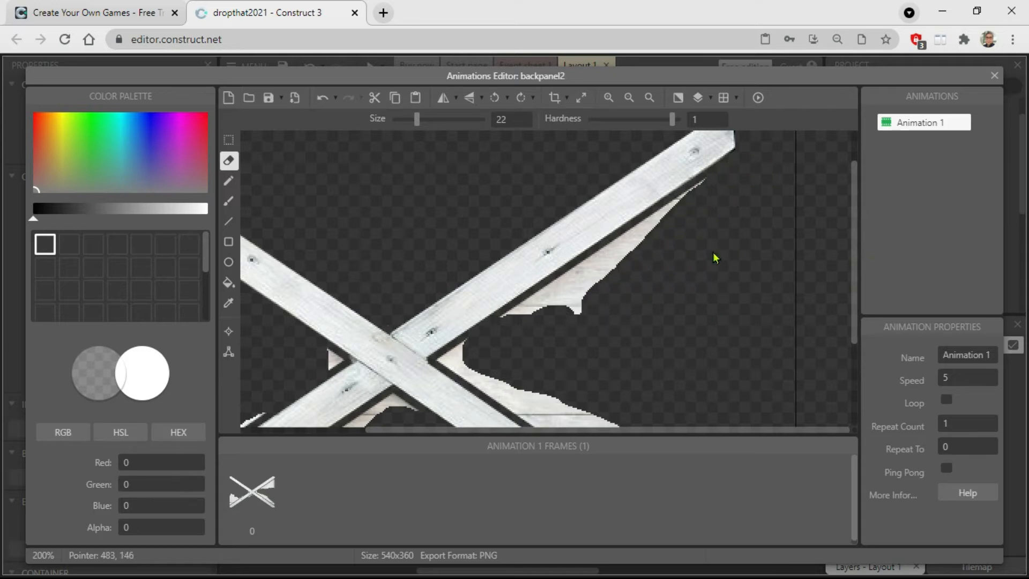
pyautogui.hotkey('ctrl', 'z')
pyautogui.moveTo(712, 211)
pyautogui.mouseDown()
pyautogui.moveTo(734, 207)
pyautogui.moveTo(590, 291)
pyautogui.moveTo(737, 305)
pyautogui.moveTo(586, 324)
pyautogui.mouseUp()
pyautogui.moveTo(717, 207)
pyautogui.mouseDown()
pyautogui.moveTo(696, 218)
pyautogui.moveTo(703, 213)
pyautogui.mouseUp()
pyautogui.moveTo(644, 253); pyautogui.dragTo(542, 332)
# Erase the remaining wood along the upper edge of the lower-right arm, undoing the stroke that cuts into the board.
pyautogui.moveTo(854, 244); pyautogui.dragTo(856, 309)
pyautogui.moveTo(555, 189)
pyautogui.mouseDown()
pyautogui.moveTo(633, 269)
pyautogui.moveTo(743, 344)
pyautogui.moveTo(581, 207)
pyautogui.moveTo(484, 156)
pyautogui.moveTo(548, 217)
pyautogui.mouseUp()
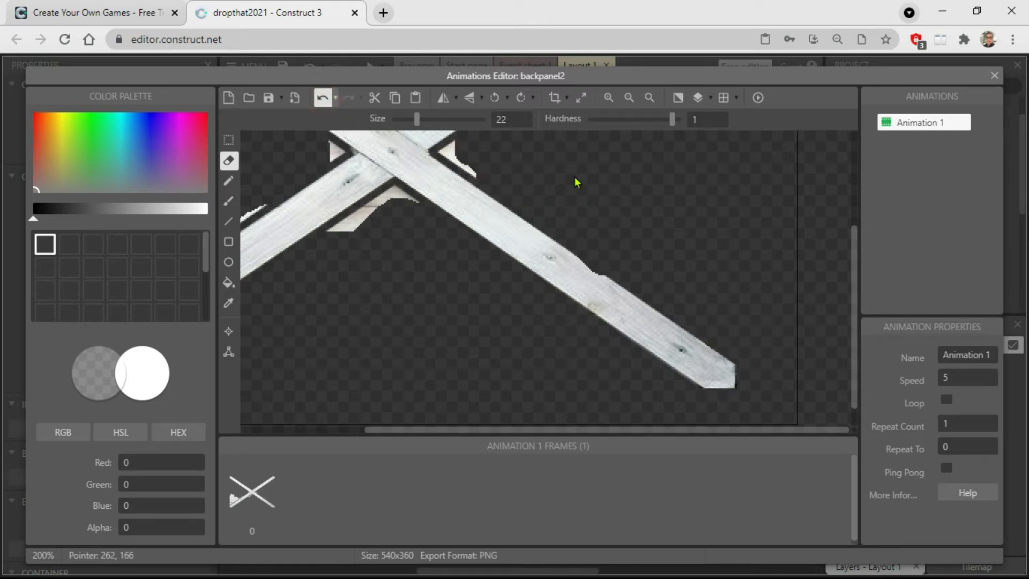
pyautogui.hotkey('ctrl', 'z')
pyautogui.moveTo(709, 306); pyautogui.dragTo(736, 353)
pyautogui.moveTo(535, 165); pyautogui.dragTo(624, 275)
pyautogui.scroll(3, 643, 254)
pyautogui.scroll(-3, 605, 243)
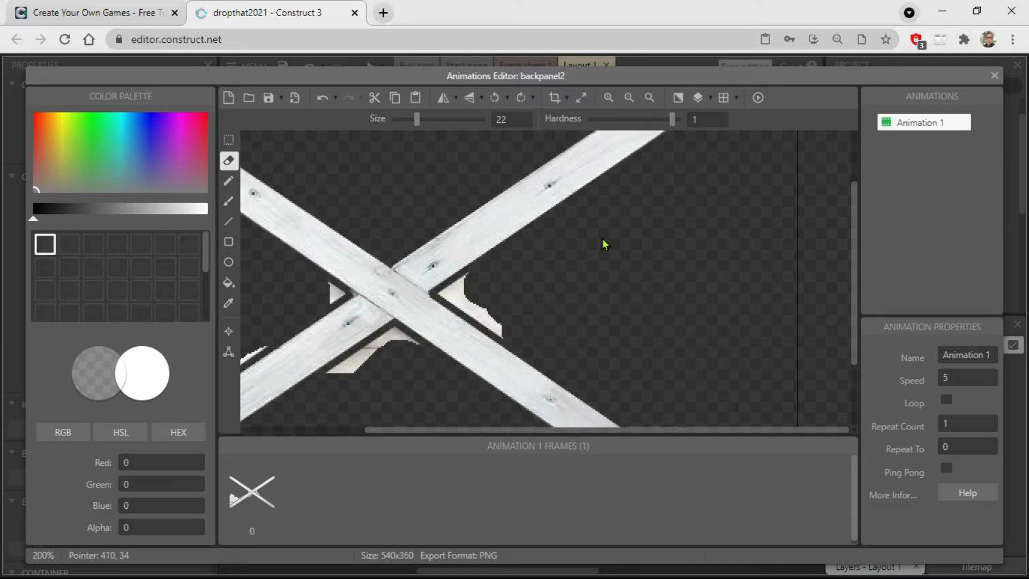
# Erase the wood remnants around the centre of the cross using an eraser size of 11.
pyautogui.click(610, 99)
pyautogui.moveTo(856, 317); pyautogui.dragTo(855, 270)
pyautogui.moveTo(601, 431); pyautogui.dragTo(468, 431)
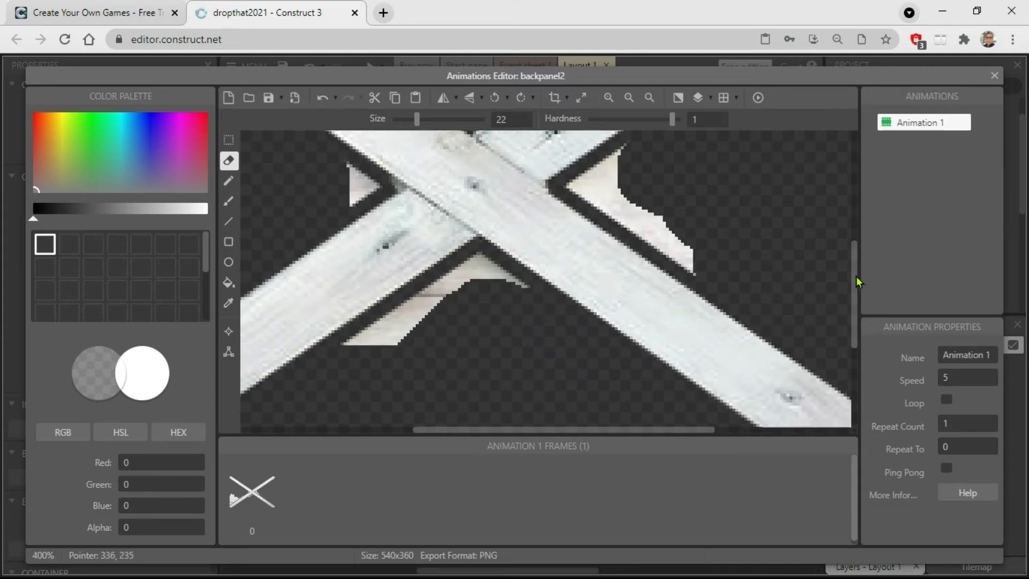
pyautogui.moveTo(856, 282); pyautogui.dragTo(855, 272)
pyautogui.moveTo(416, 121); pyautogui.dragTo(408, 121)
pyautogui.moveTo(656, 236)
pyautogui.mouseDown()
pyautogui.moveTo(595, 225)
pyautogui.moveTo(691, 316)
pyautogui.mouseUp()
pyautogui.moveTo(501, 314)
pyautogui.mouseDown()
pyautogui.moveTo(452, 340)
pyautogui.moveTo(381, 408)
pyautogui.mouseUp()
pyautogui.moveTo(349, 217); pyautogui.dragTo(358, 235)
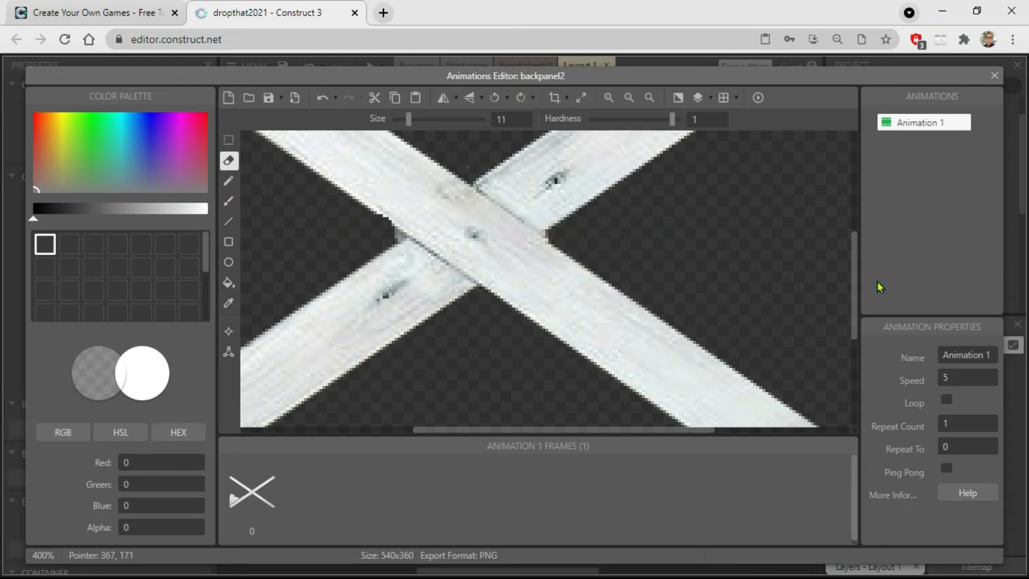
# Erase the leftover wood along the lower-left arm, ending with eraser size 26, close the image editor, and move backpanel2 to about 565, 45.
pyautogui.moveTo(877, 282); pyautogui.dragTo(864, 239)
pyautogui.click(628, 98)
pyautogui.click(628, 98)
pyautogui.click(628, 98)
pyautogui.moveTo(456, 281); pyautogui.dragTo(461, 296)
pyautogui.moveTo(408, 120); pyautogui.dragTo(419, 129)
pyautogui.moveTo(468, 287); pyautogui.dragTo(476, 305)
pyautogui.click(608, 98)
pyautogui.click(609, 98)
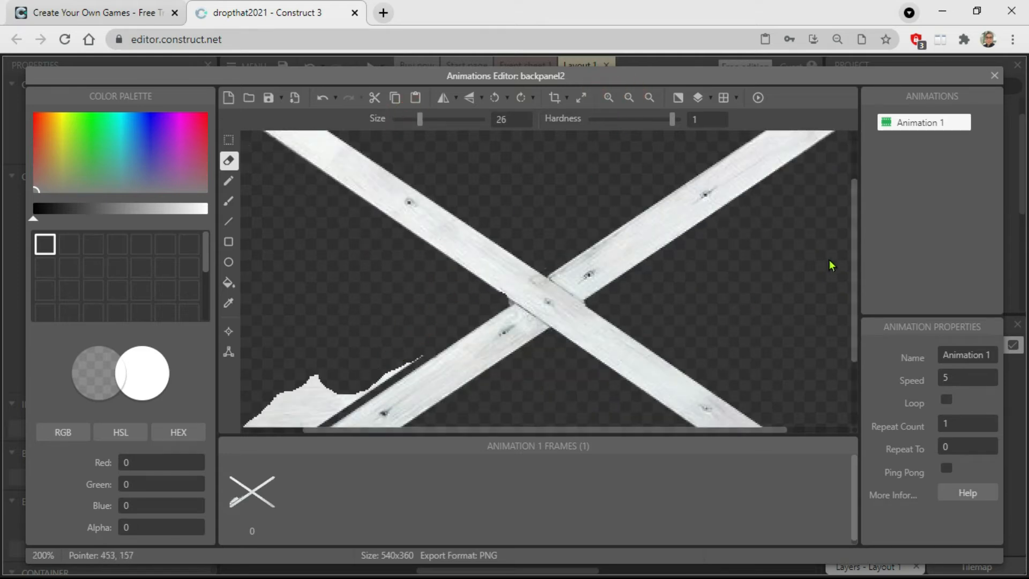
pyautogui.moveTo(854, 252); pyautogui.dragTo(846, 332)
pyautogui.moveTo(564, 429); pyautogui.dragTo(482, 426)
pyautogui.moveTo(428, 265)
pyautogui.mouseDown()
pyautogui.moveTo(480, 170)
pyautogui.moveTo(373, 265)
pyautogui.moveTo(443, 214)
pyautogui.moveTo(561, 158)
pyautogui.moveTo(429, 246)
pyautogui.mouseUp()
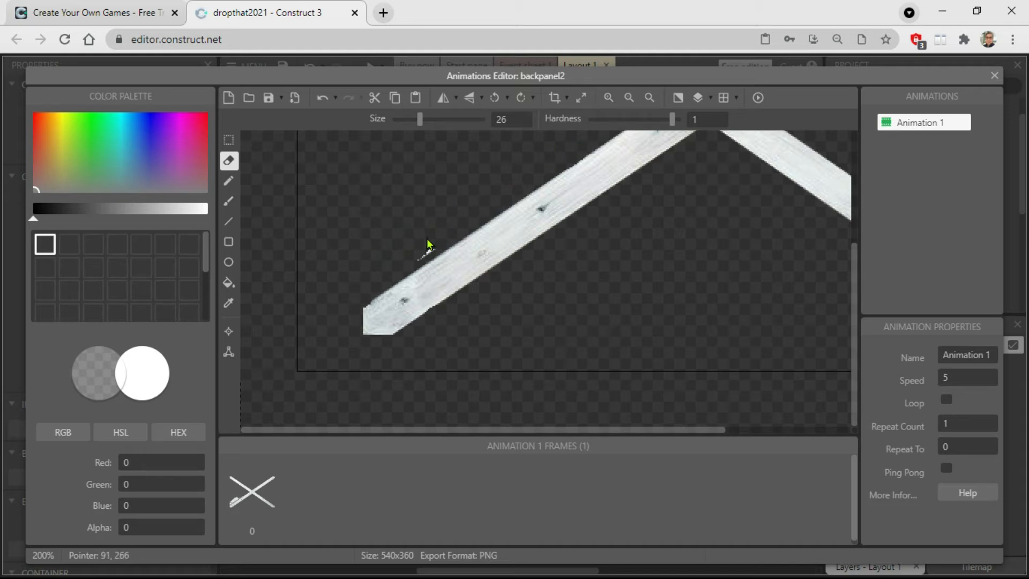
pyautogui.click(998, 81)
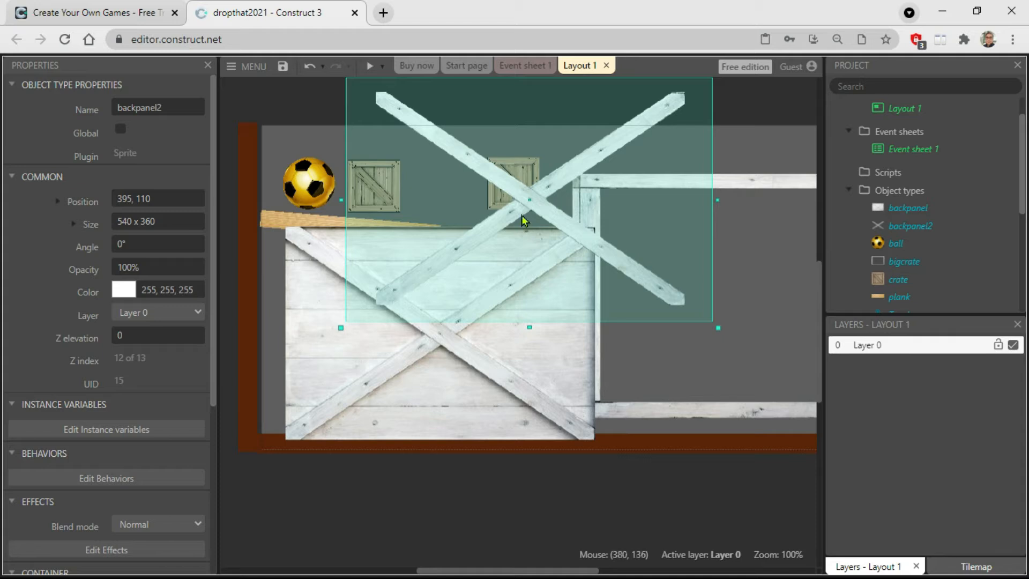
pyautogui.moveTo(541, 203); pyautogui.dragTo(654, 160)
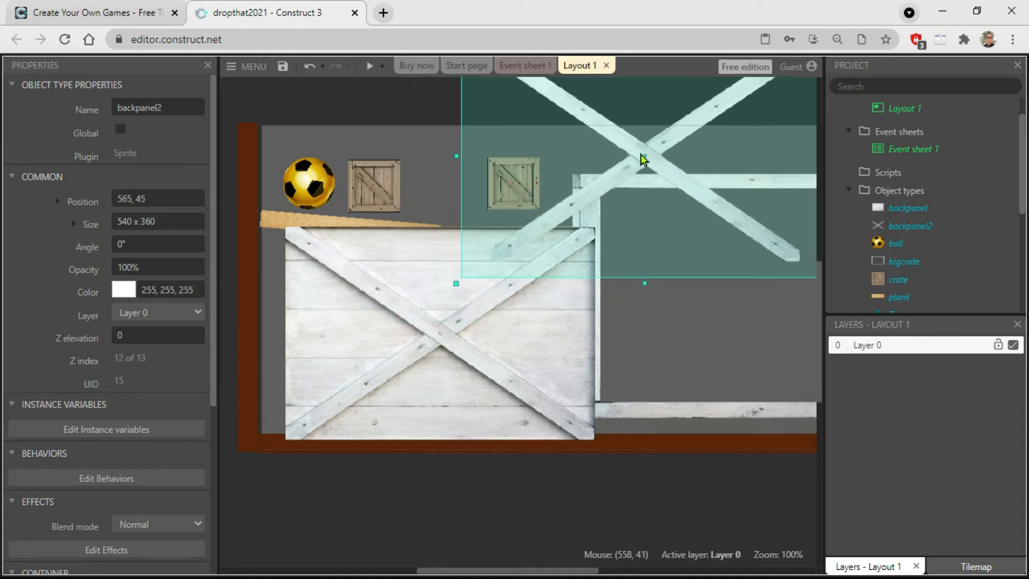
# Move the bigcrate frame down to 734, 306 and identify the separate backpanel2 and backpanel sprites.
pyautogui.moveTo(674, 411); pyautogui.dragTo(680, 455)
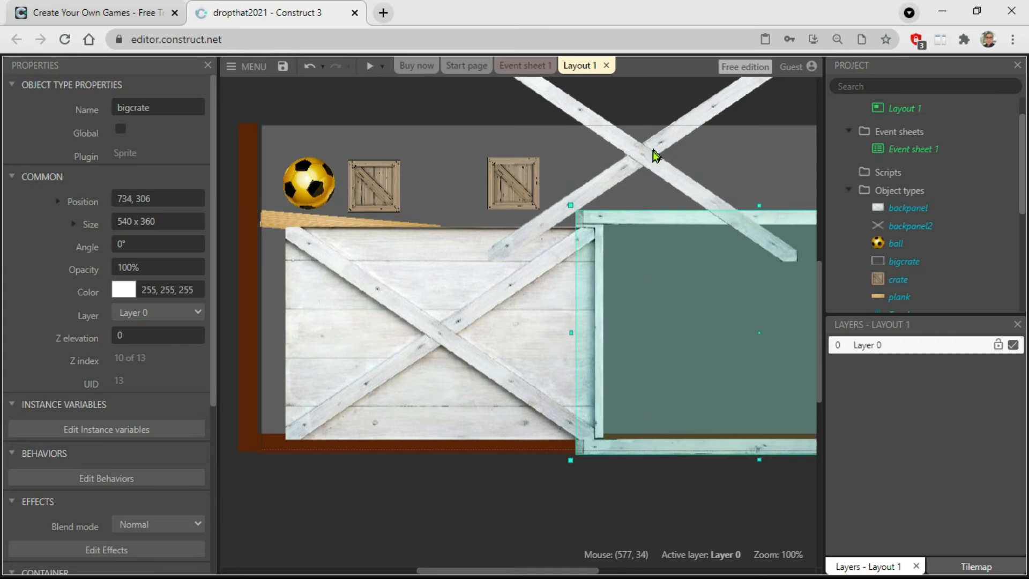
pyautogui.click(650, 154)
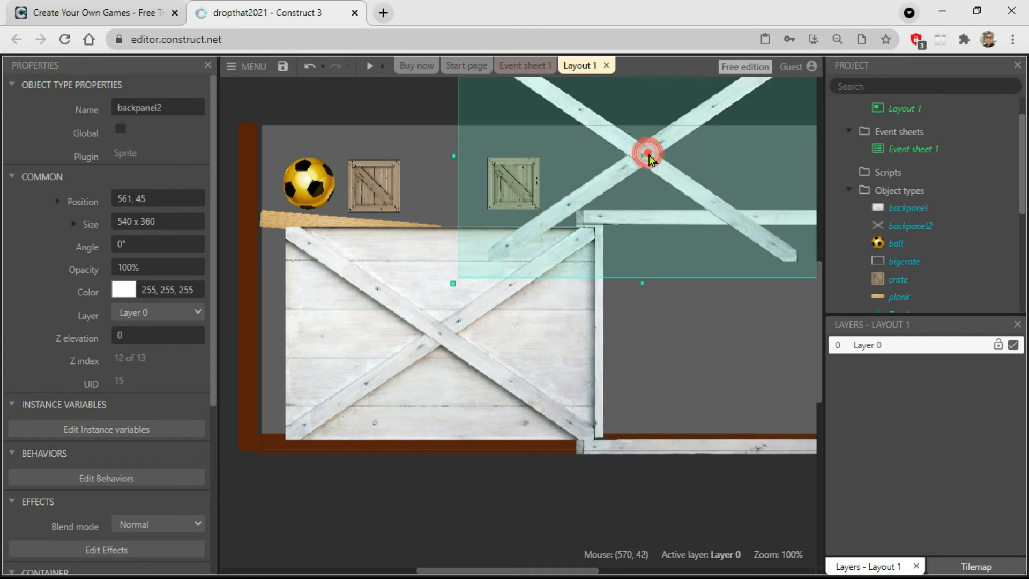
pyautogui.click(456, 326)
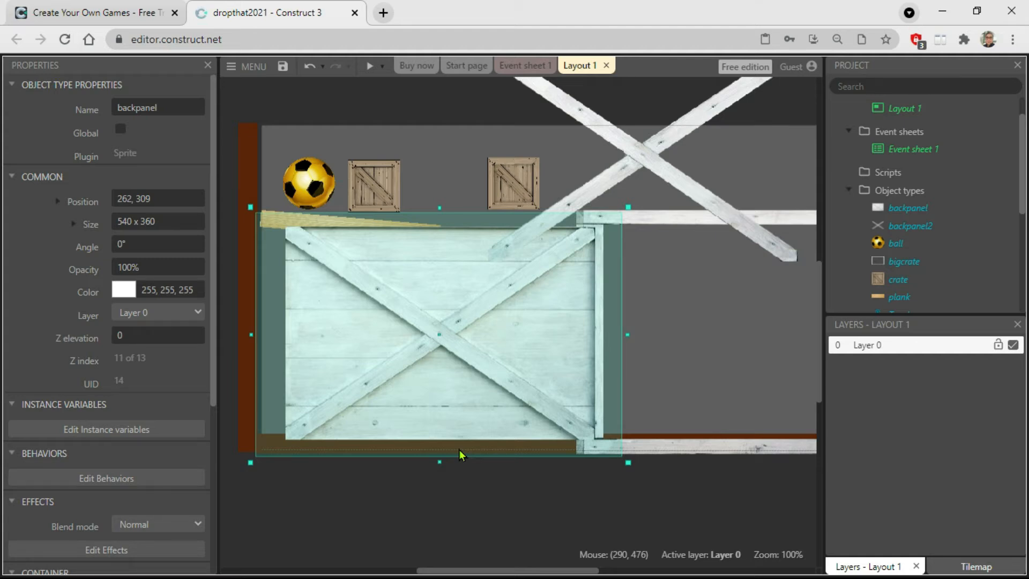
# Check the backpanel2 sprite's image in the animations editor, close it, and rename the object type to xframe.
pyautogui.click(910, 227)
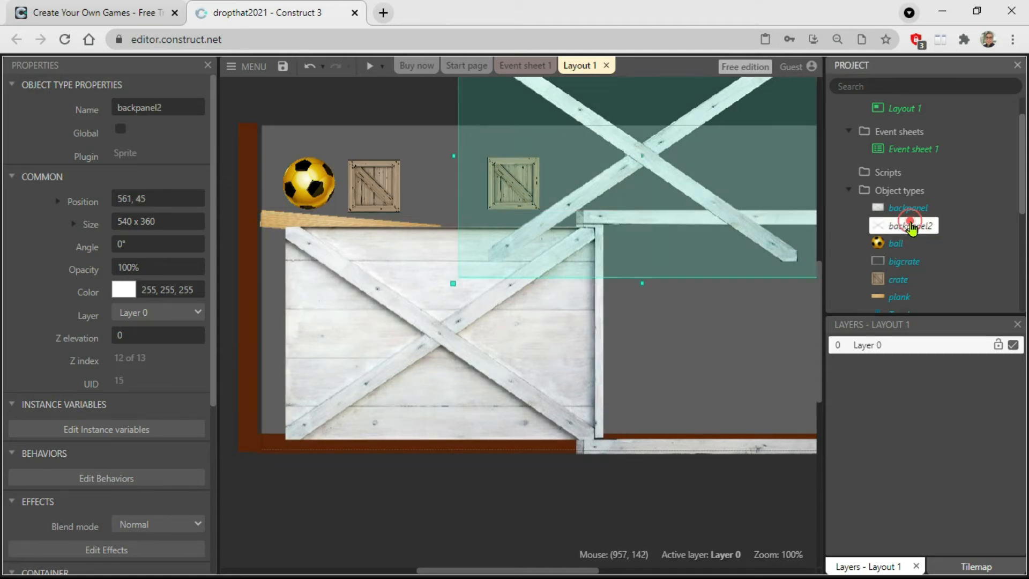
pyautogui.doubleClick(911, 228)
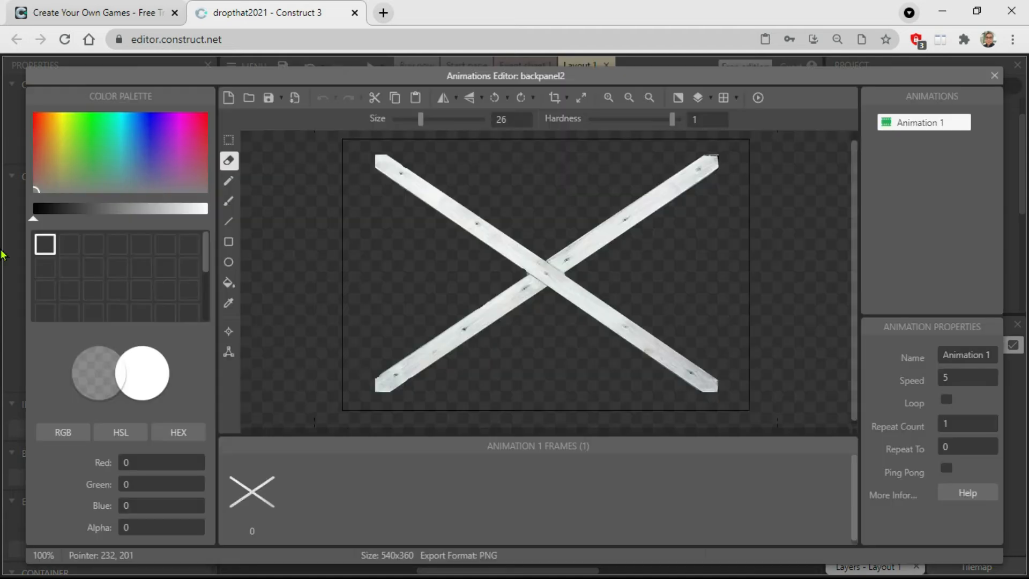
pyautogui.click(994, 76)
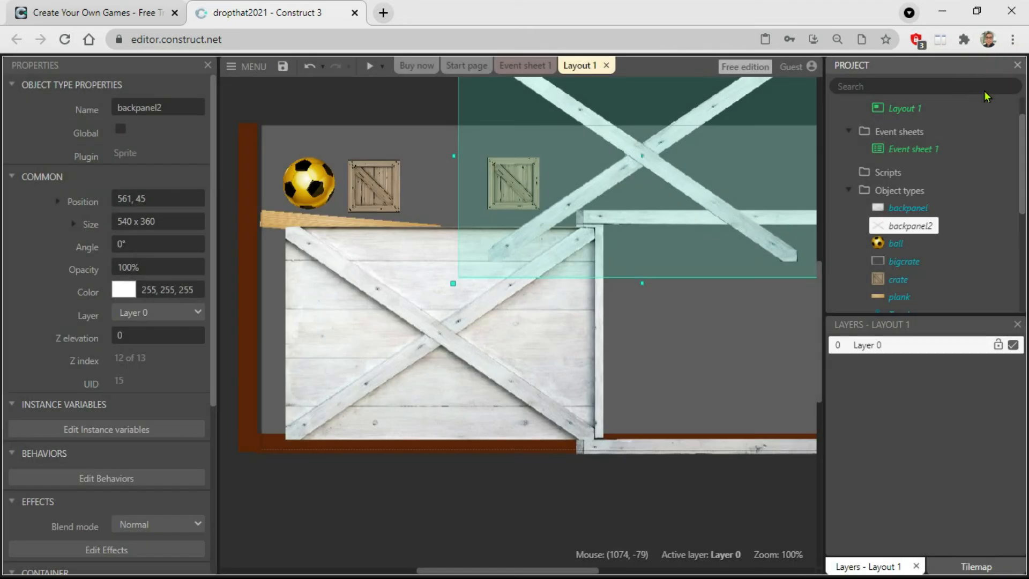
pyautogui.rightClick(913, 231)
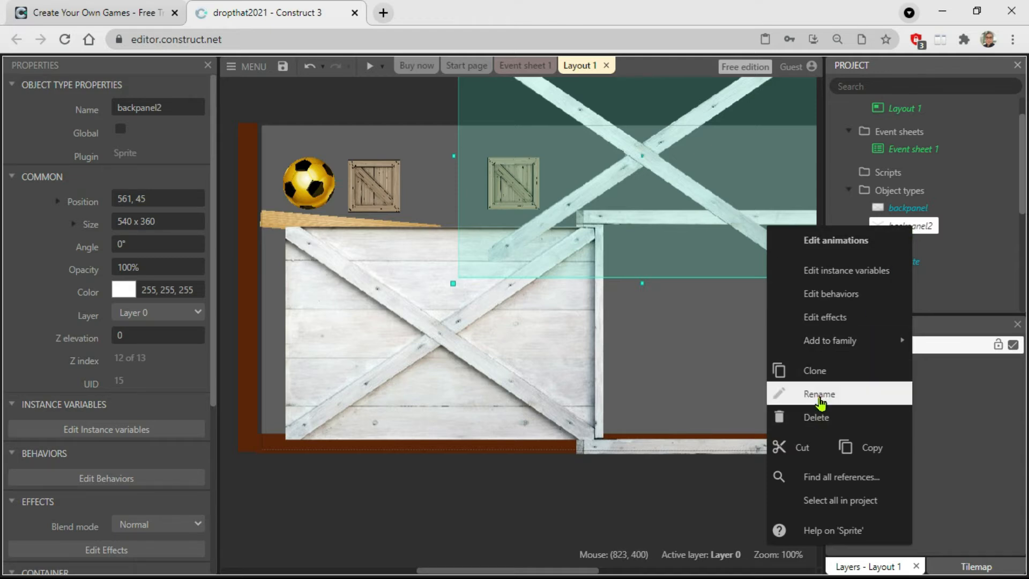
pyautogui.click(793, 394)
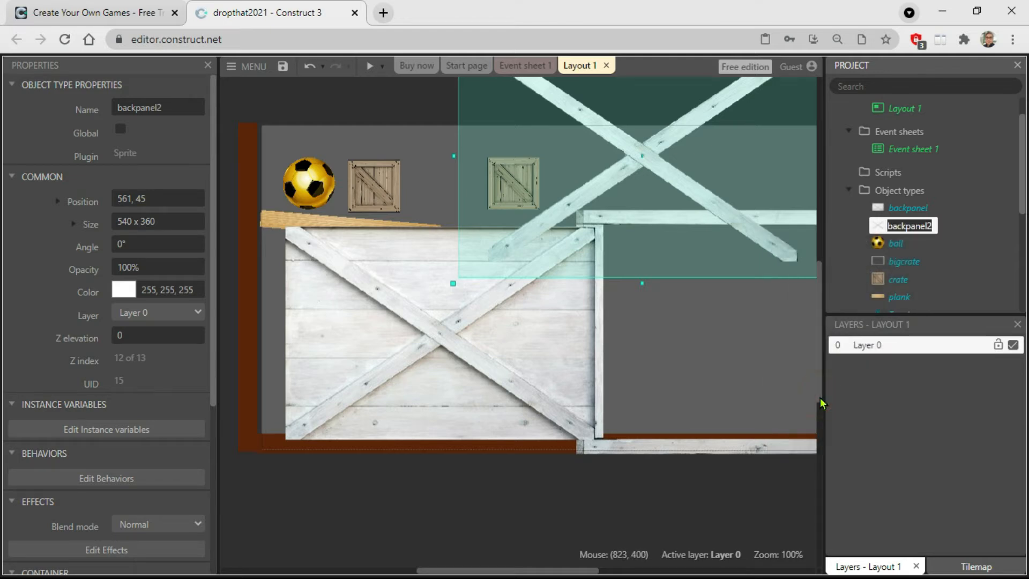
pyautogui.write('xfram')
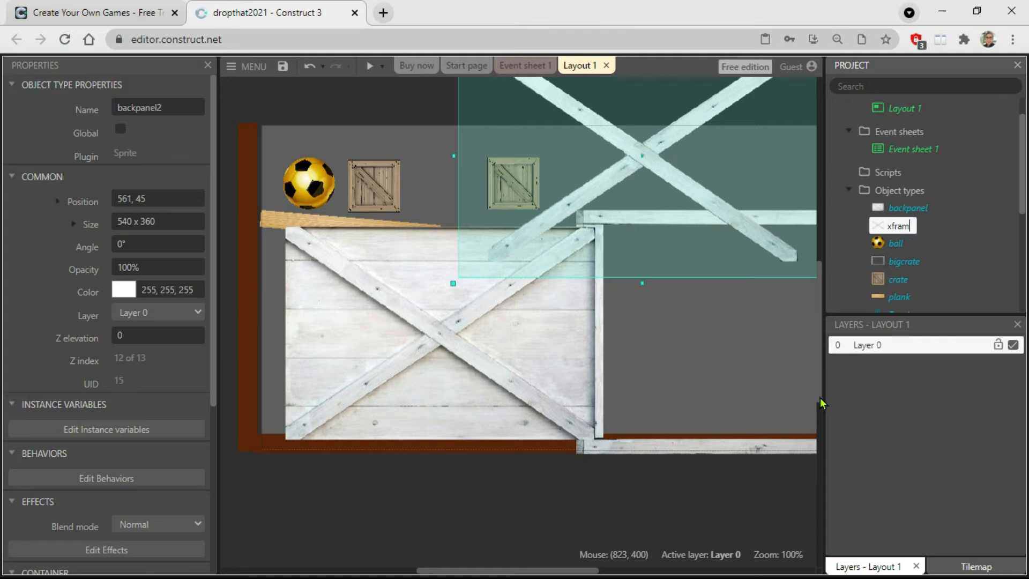
pyautogui.write('e')
pyautogui.press('Return')
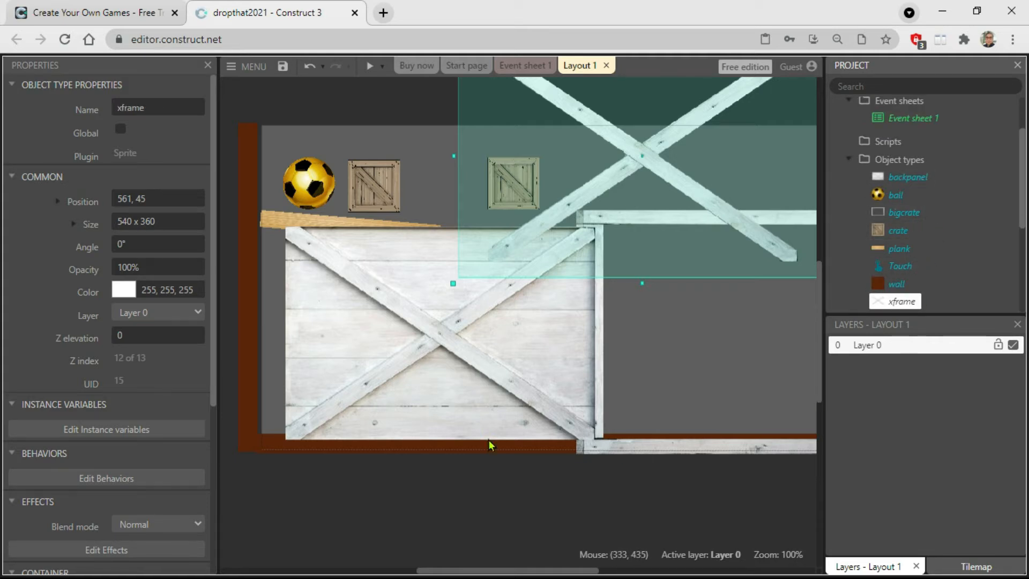
# Send the xframe sprite to the top of the layer.
pyautogui.click(460, 471)
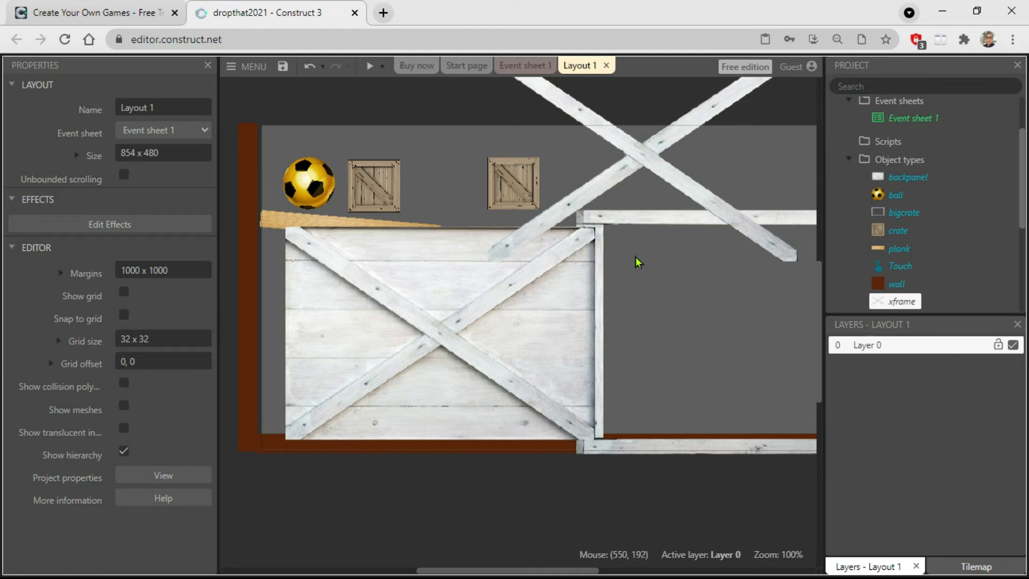
pyautogui.click(638, 217)
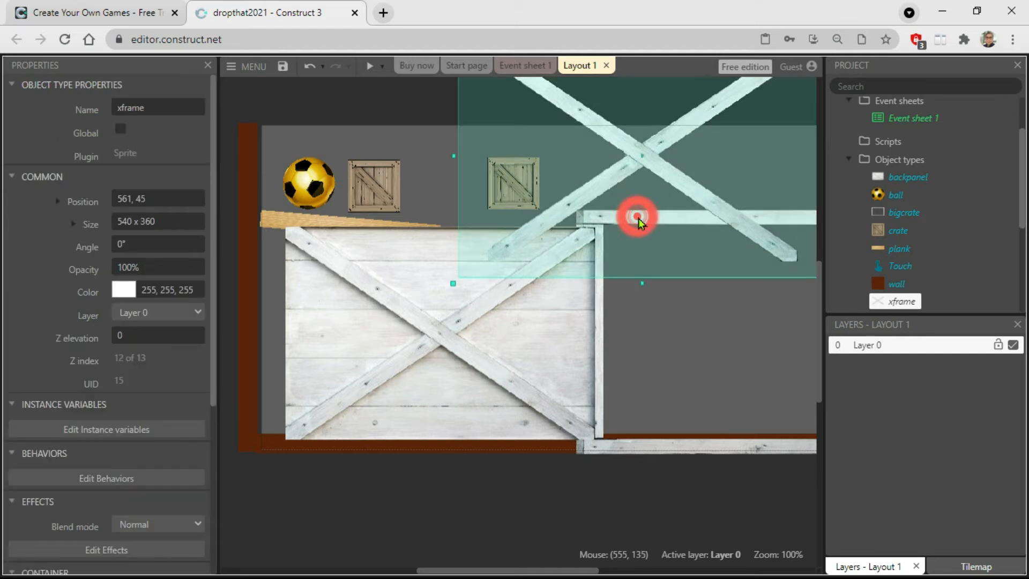
pyautogui.click(650, 449)
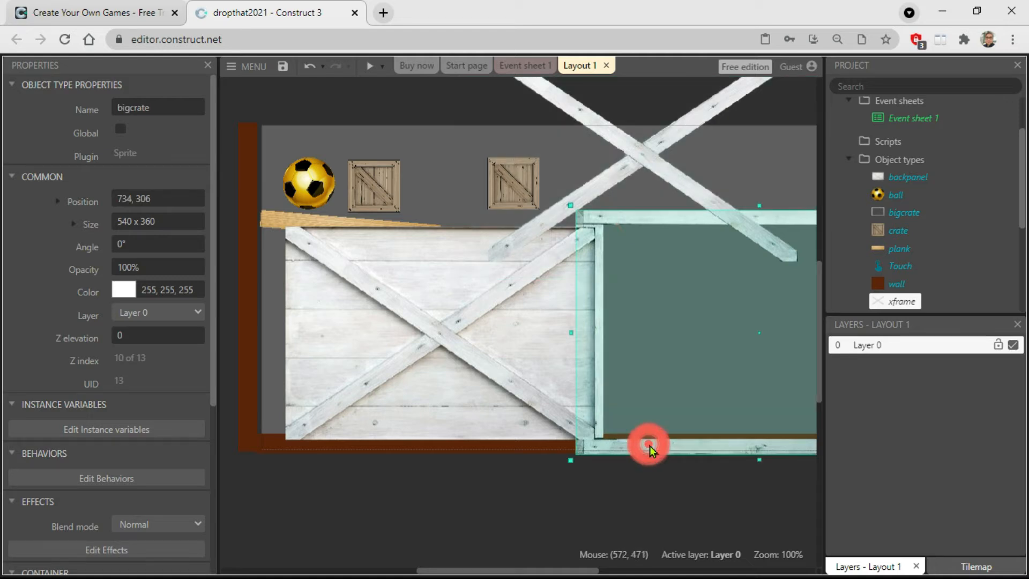
pyautogui.click(645, 160)
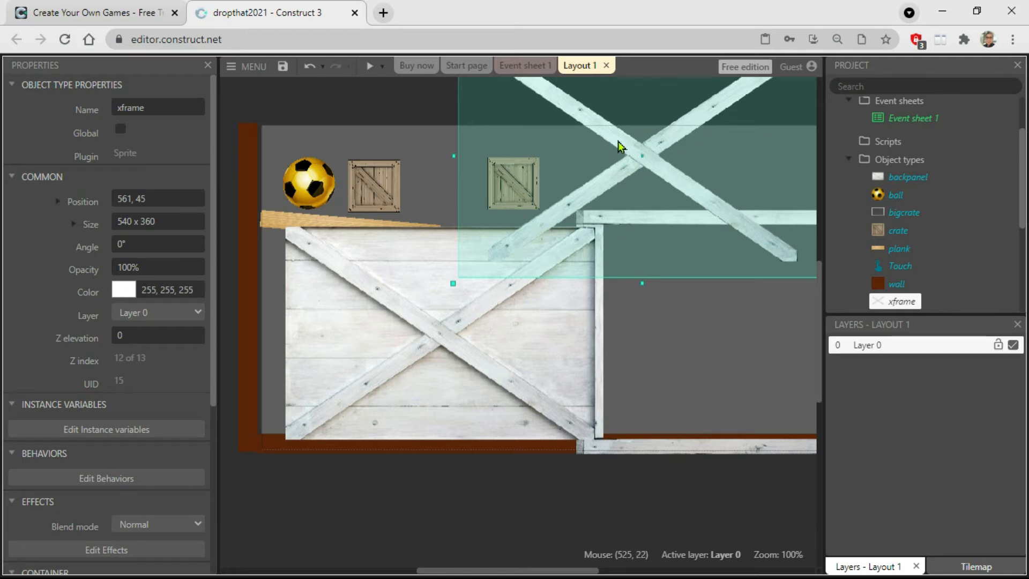
pyautogui.rightClick(619, 146)
pyautogui.moveTo(701, 233)
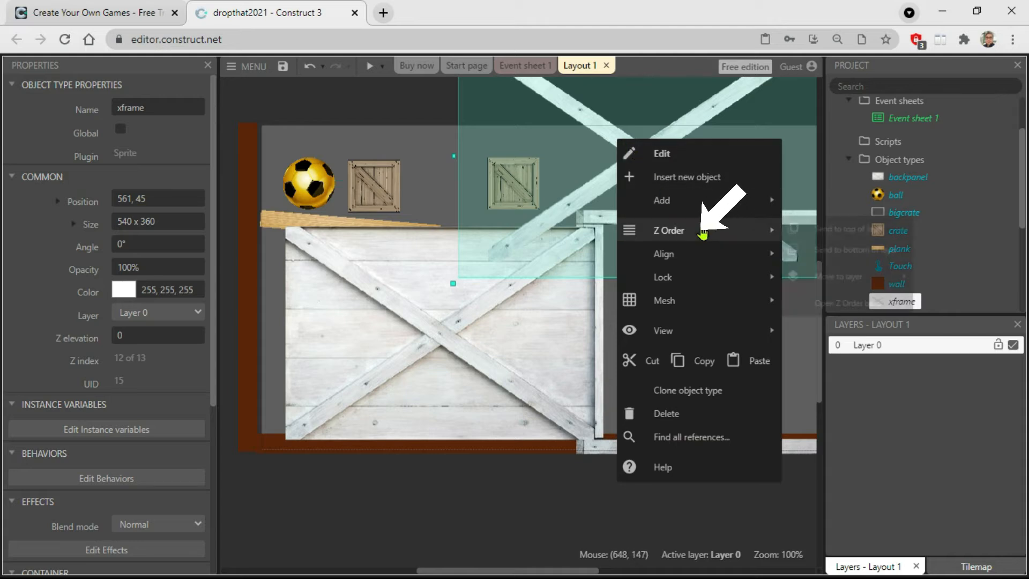
pyautogui.click(843, 234)
pyautogui.click(690, 513)
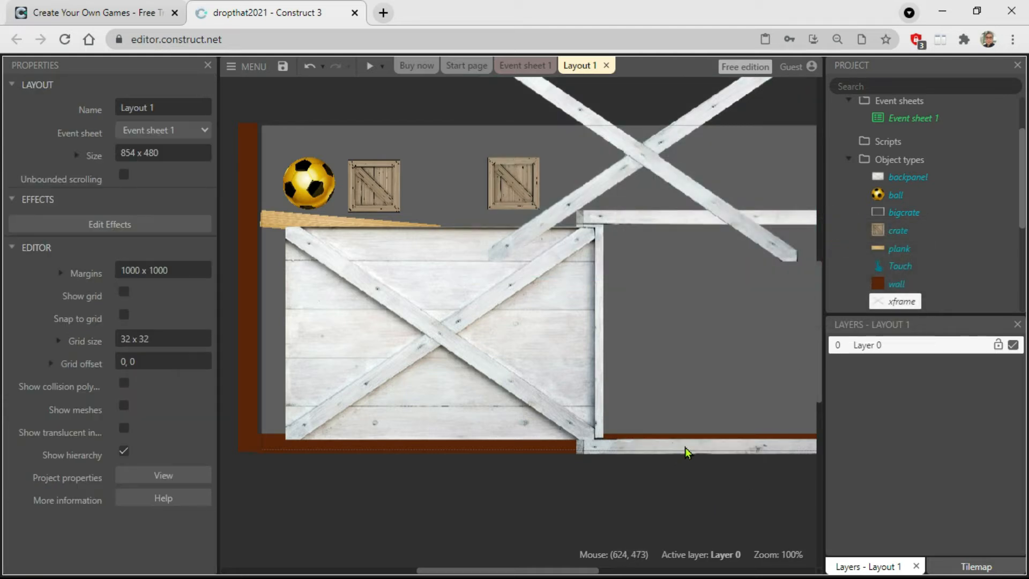
# Send the bigcrate frame to the top of the layer and shift xframe diagonally down toward the frame.
pyautogui.click(685, 447)
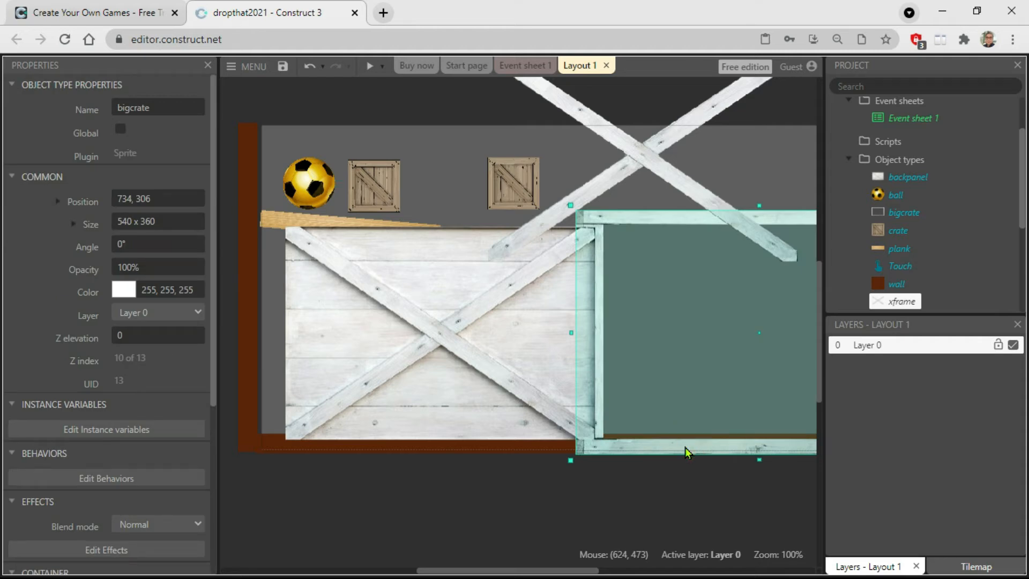
pyautogui.rightClick(685, 446)
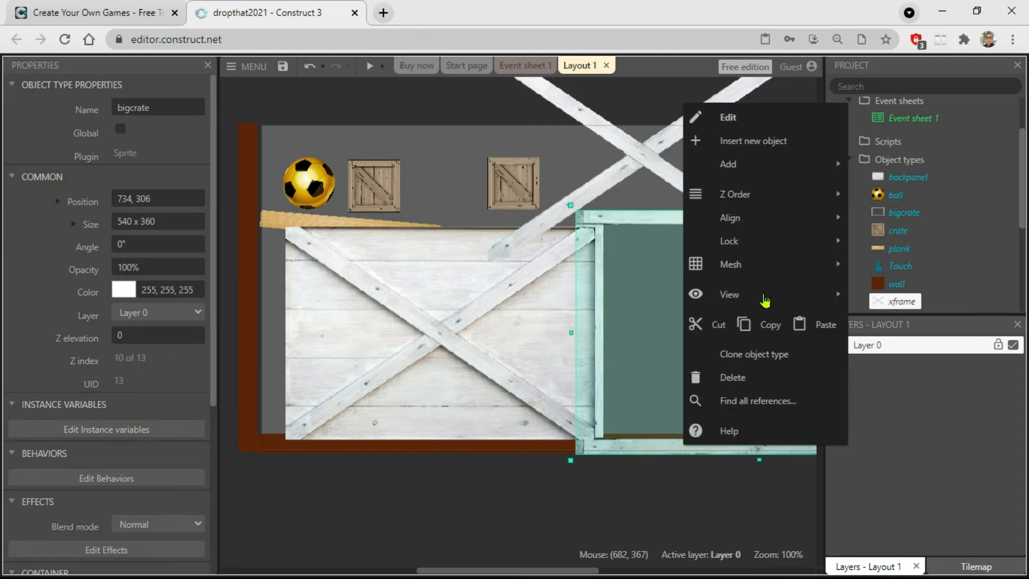
pyautogui.click(760, 198)
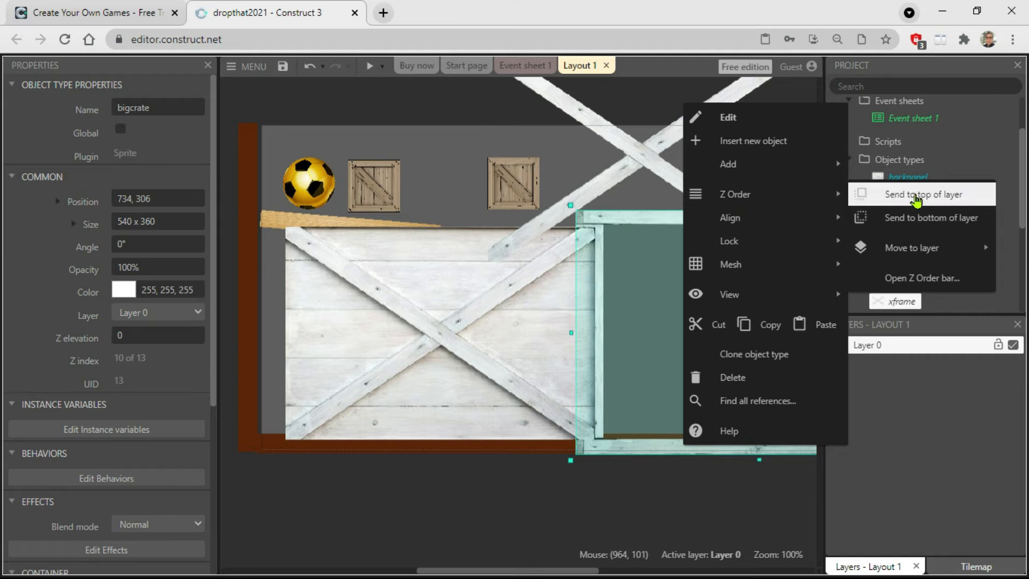
pyautogui.click(911, 194)
pyautogui.click(646, 485)
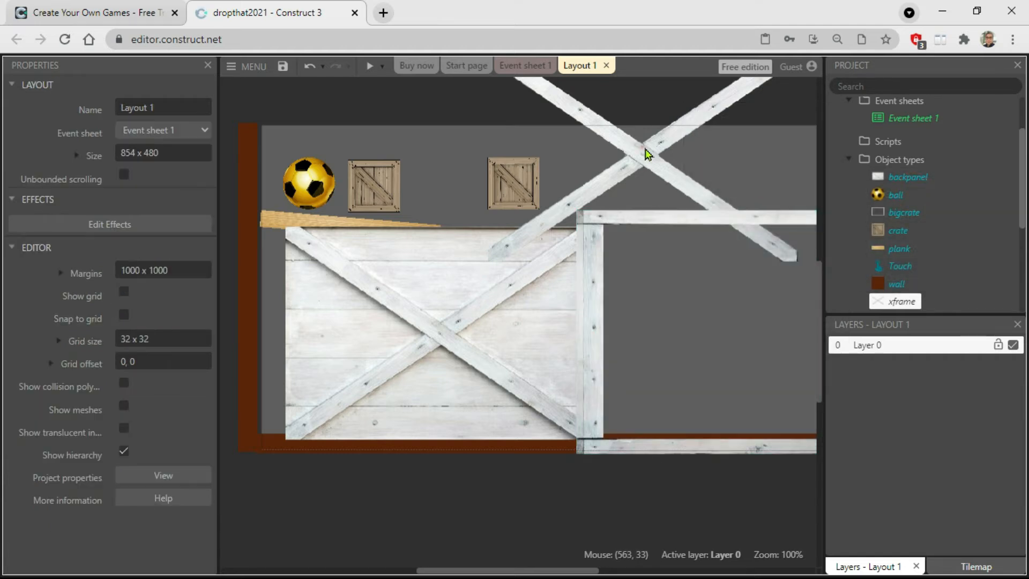
pyautogui.moveTo(647, 153); pyautogui.dragTo(693, 192)
# Send the backpanel sprite to the bottom of the layer.
pyautogui.click(387, 363)
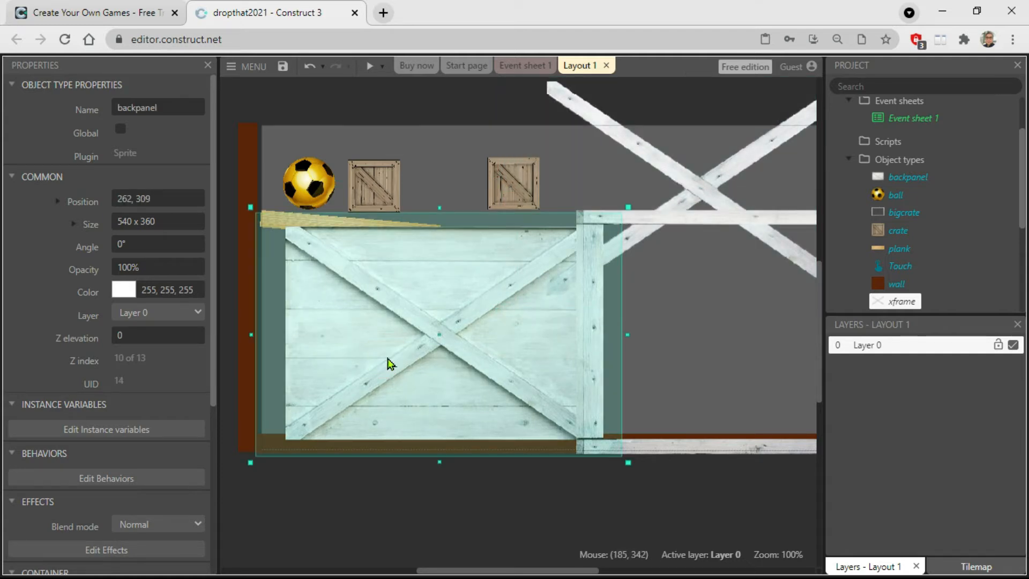
pyautogui.rightClick(387, 363)
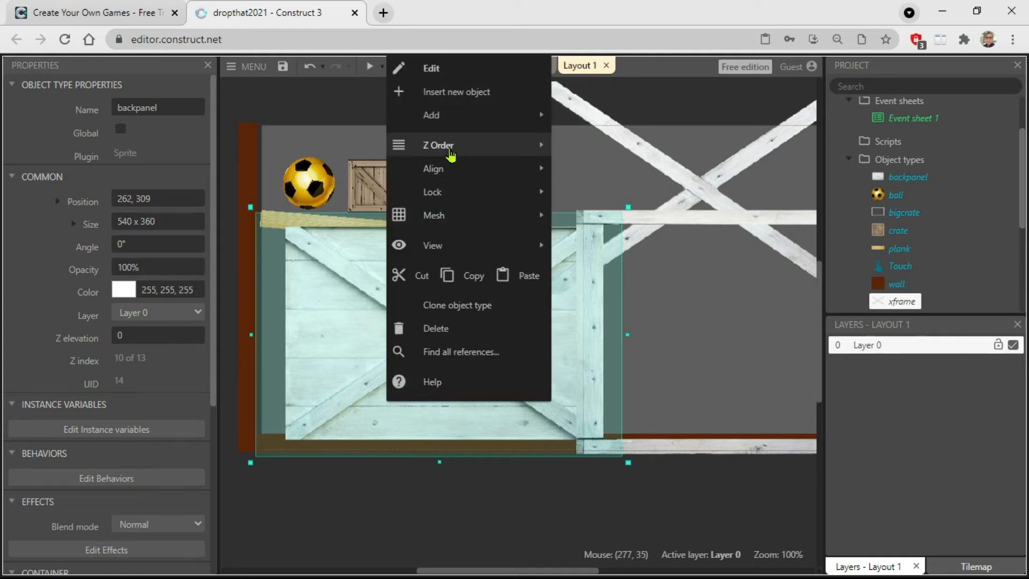
pyautogui.moveTo(453, 150)
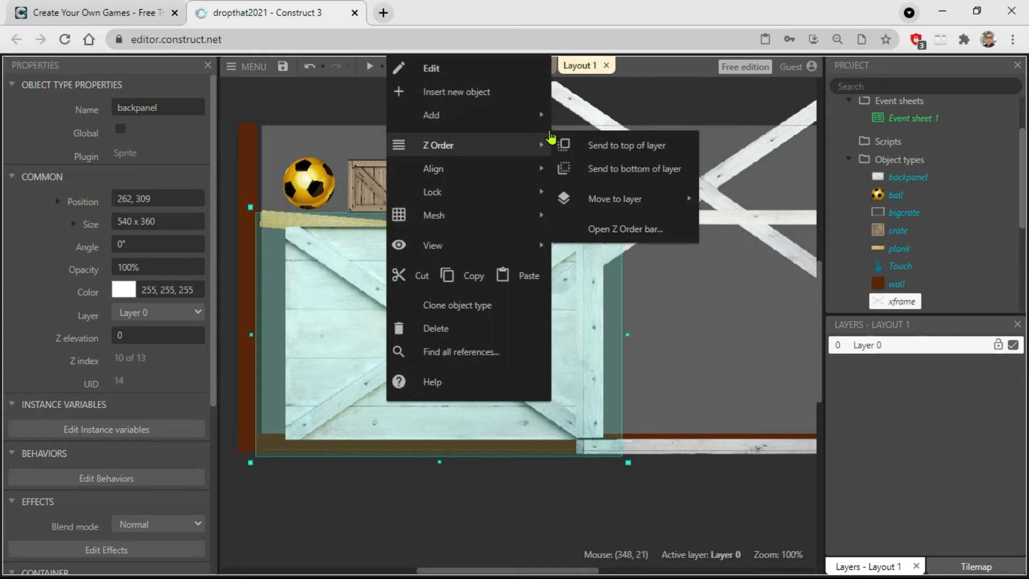
pyautogui.click(598, 168)
pyautogui.click(455, 489)
# Move backpanel to about 739, 304 and xframe to about 730, 278 so both overlap the bigcrate frame.
pyautogui.moveTo(382, 387); pyautogui.dragTo(705, 387)
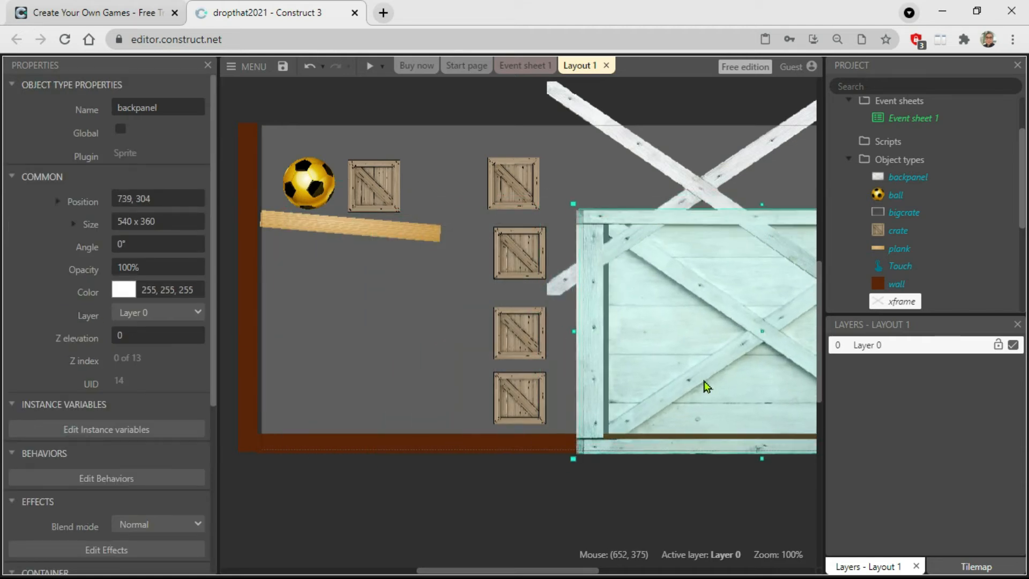
pyautogui.moveTo(720, 218); pyautogui.dragTo(757, 310)
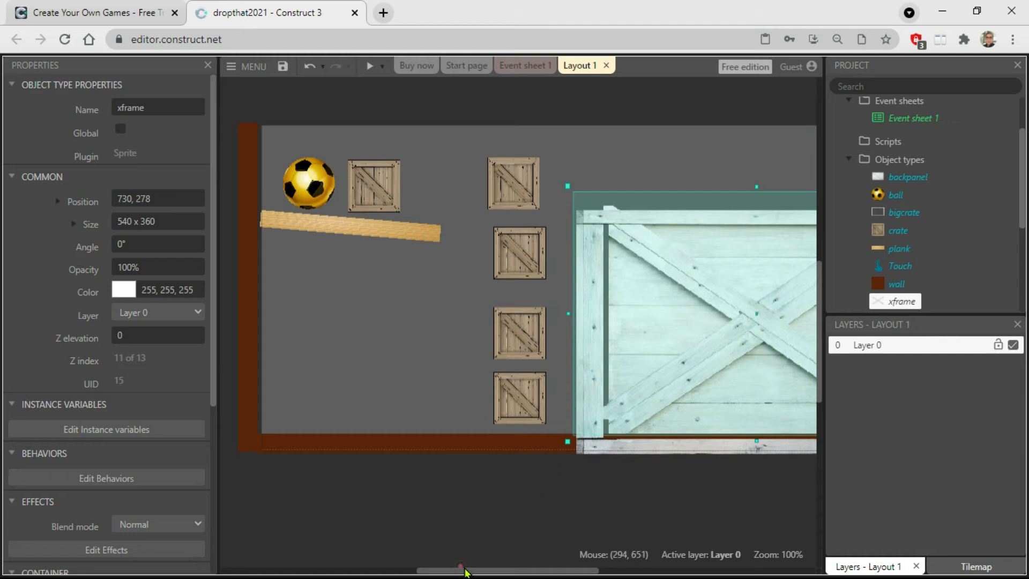
# Reposition the ball just above the plank's left end, at about 71, 82.
pyautogui.click(462, 567)
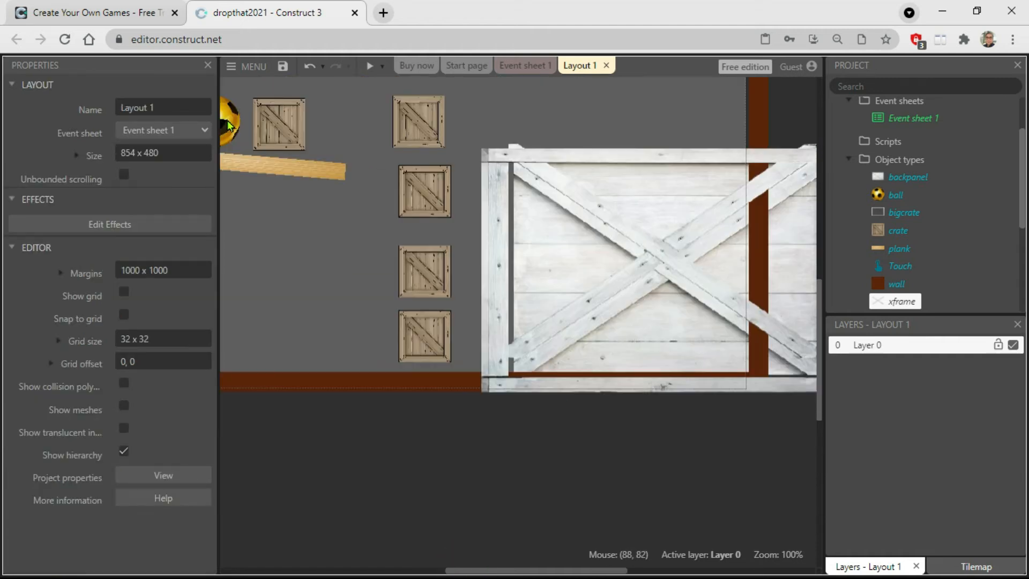
pyautogui.click(229, 125)
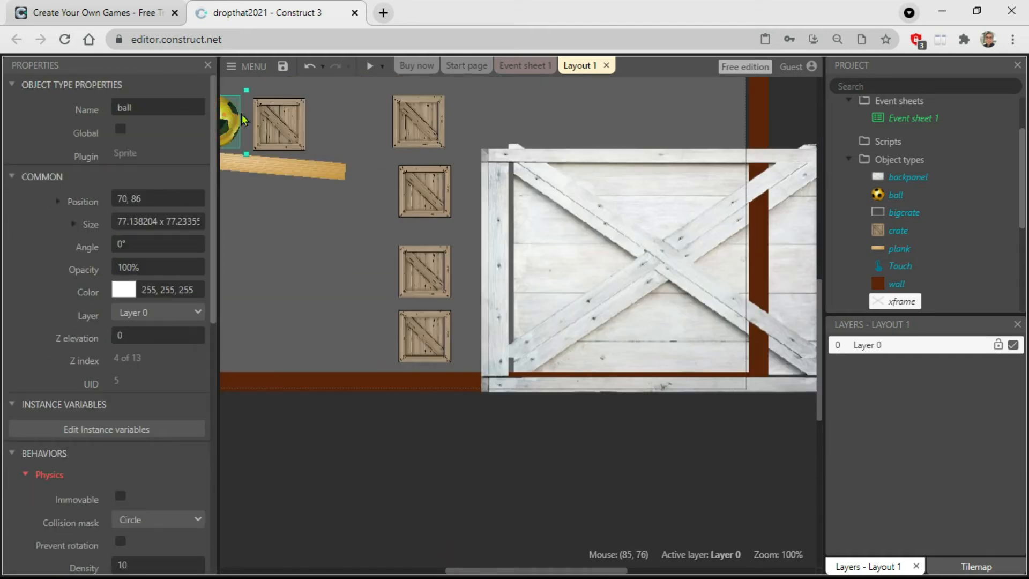
pyautogui.moveTo(242, 119); pyautogui.dragTo(394, 117)
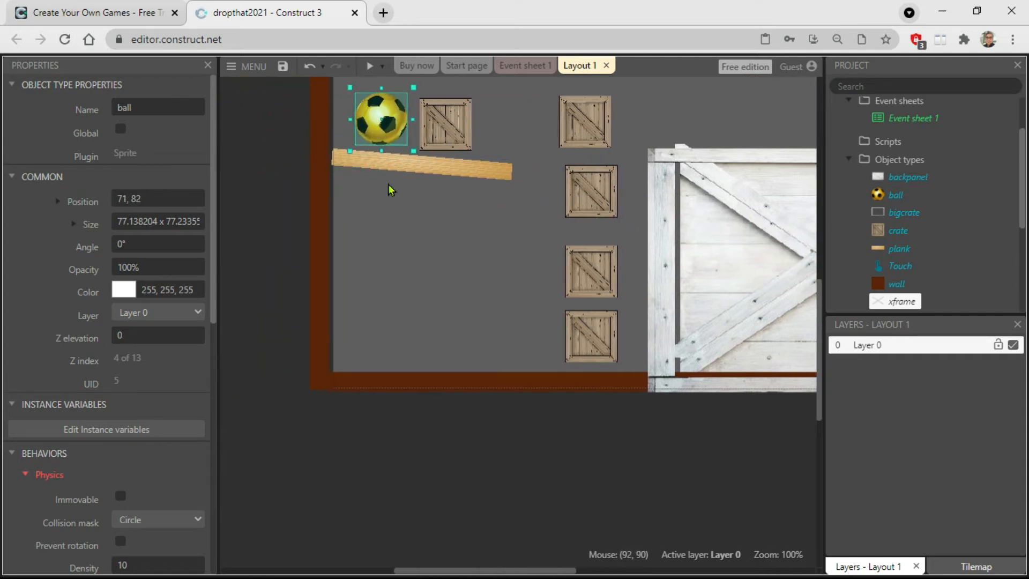
# Select the bigcrate, backpanel and xframe sprites together and align their left edges.
pyautogui.moveTo(525, 573); pyautogui.dragTo(624, 571)
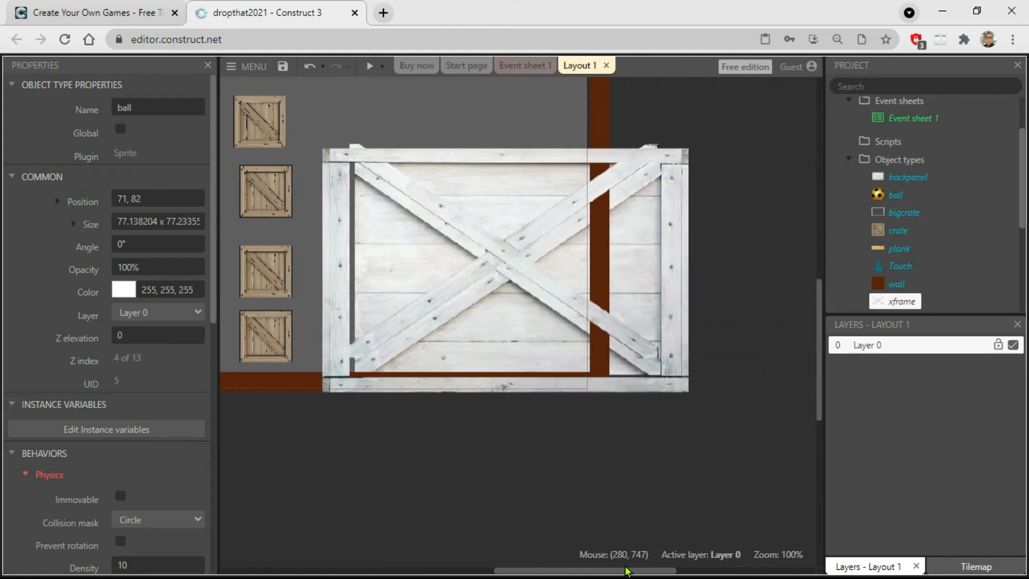
pyautogui.moveTo(728, 98); pyautogui.dragTo(314, 452)
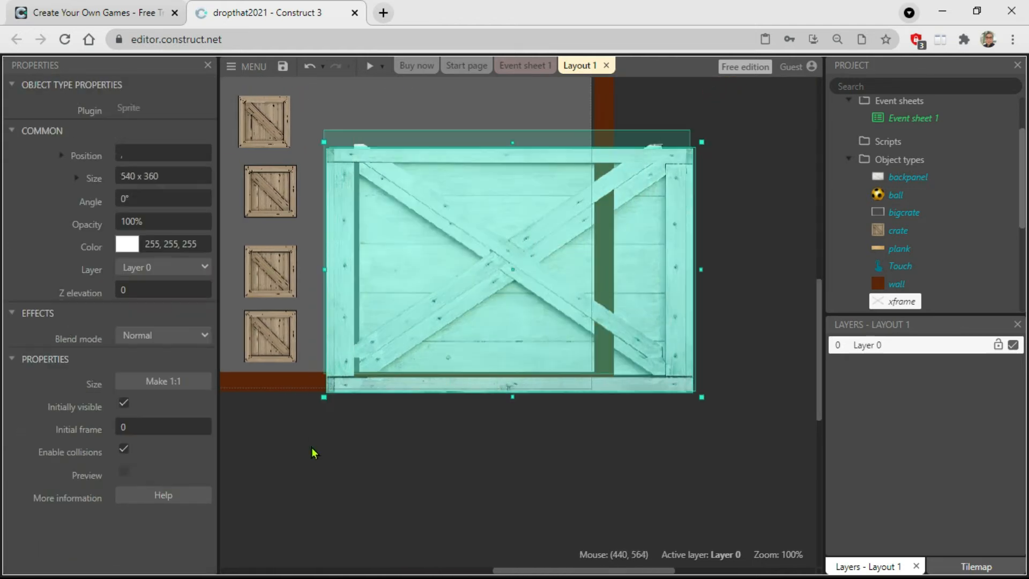
pyautogui.rightClick(507, 253)
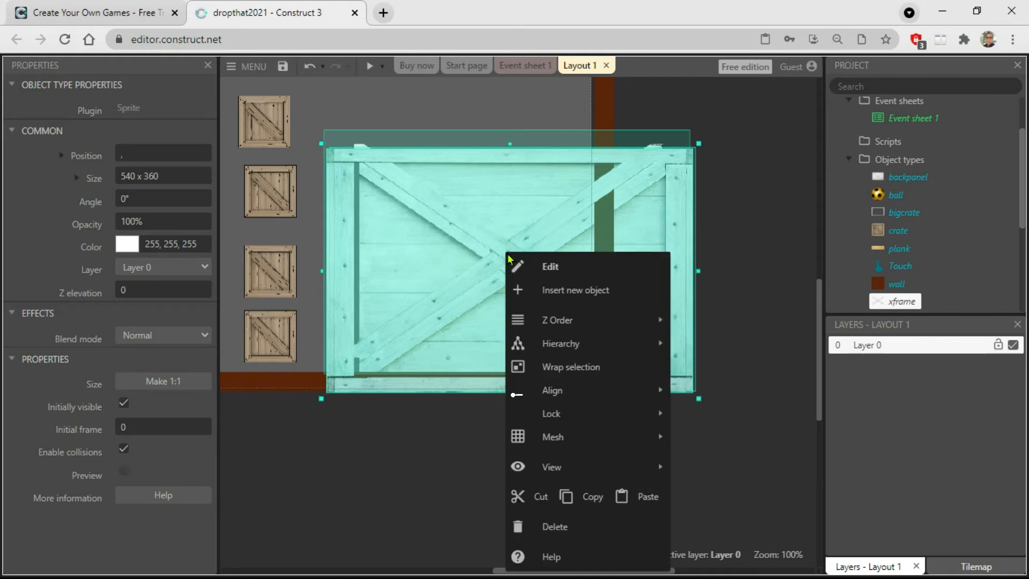
pyautogui.click(551, 390)
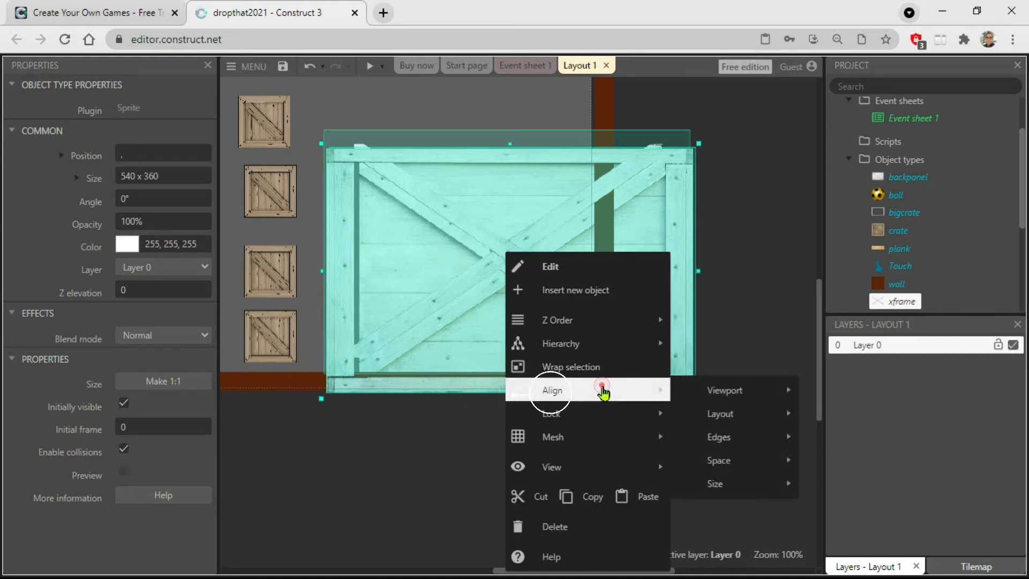
pyautogui.click(730, 439)
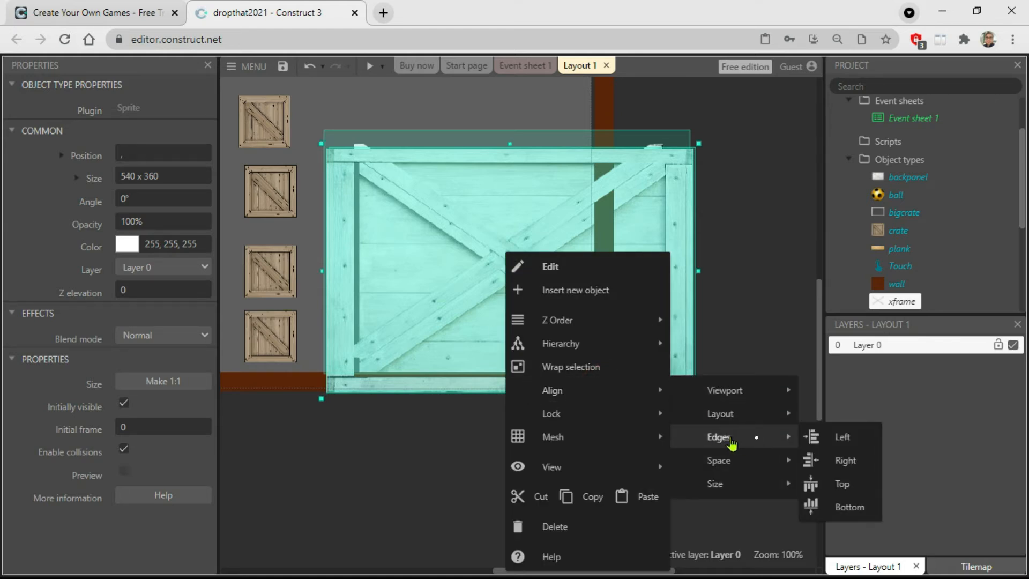
pyautogui.click(812, 438)
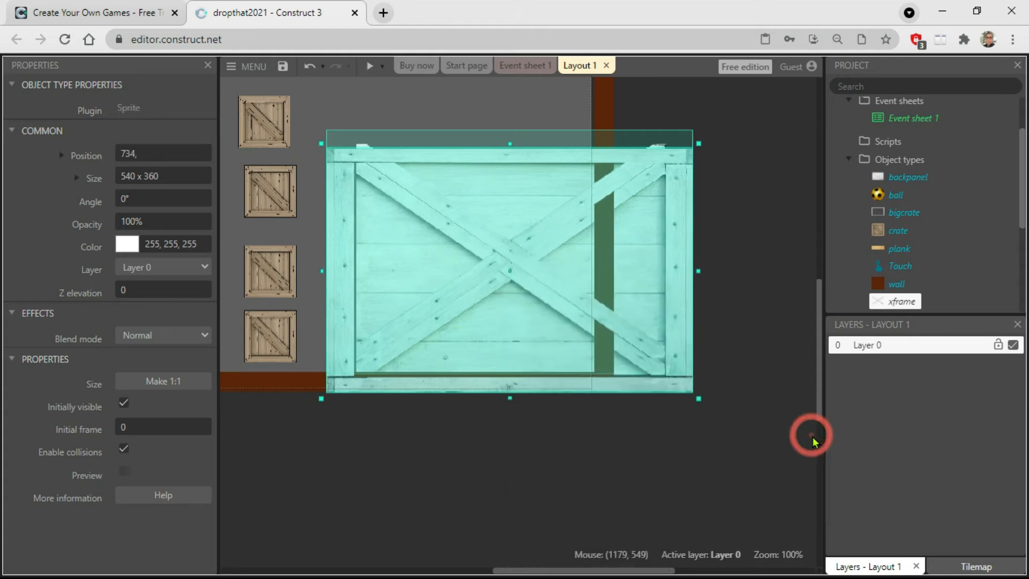
pyautogui.rightClick(515, 265)
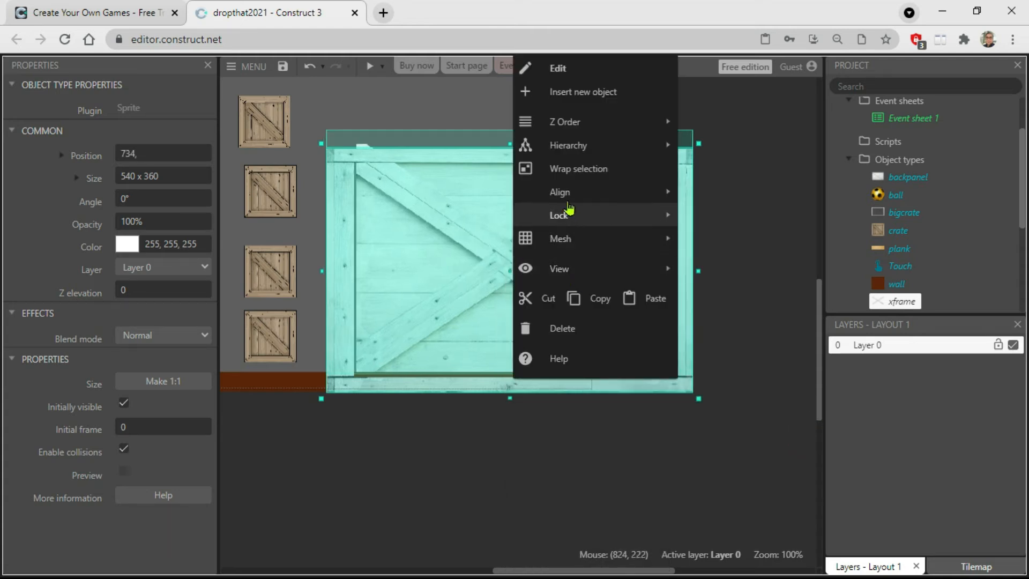
pyautogui.moveTo(664, 216)
pyautogui.click(750, 227)
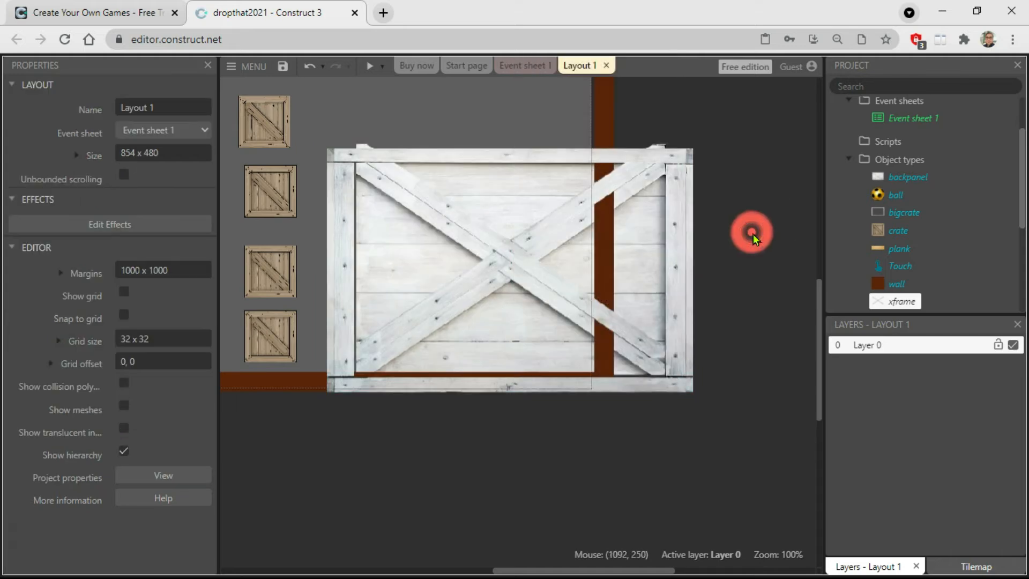
# Select the bigcrate, backpanel and xframe sprites together and align their top edges.
pyautogui.moveTo(724, 108); pyautogui.dragTo(313, 464)
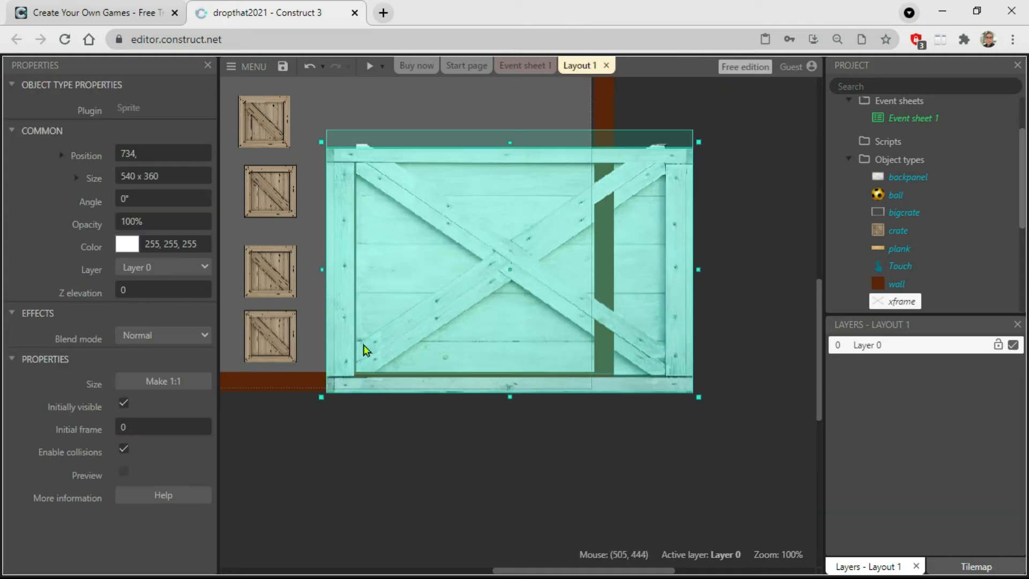
pyautogui.rightClick(405, 331)
pyautogui.moveTo(459, 192)
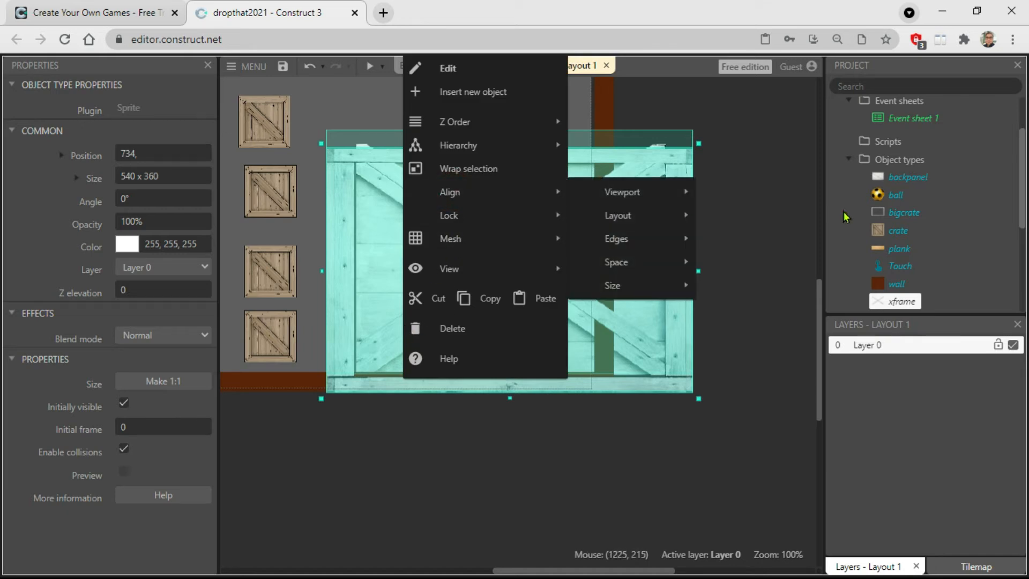
pyautogui.moveTo(641, 238)
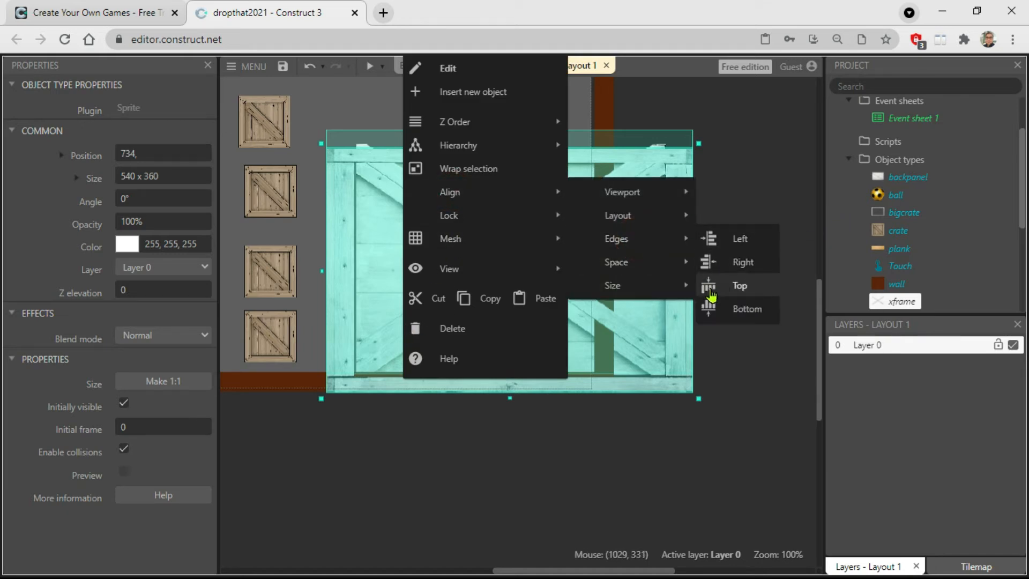
pyautogui.click(709, 289)
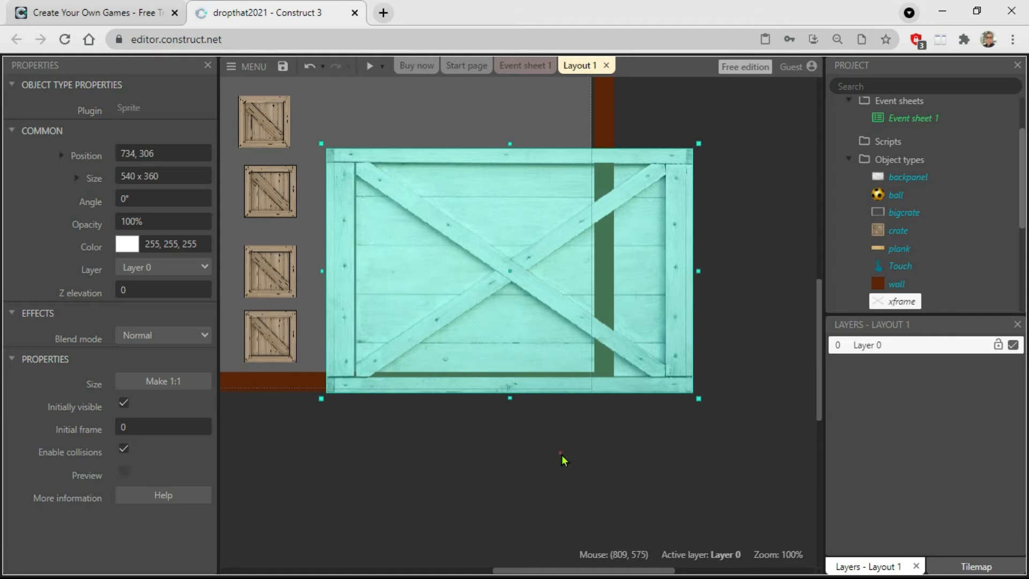
pyautogui.click(562, 460)
# Scale the three big-crate sprites together to about 165 x 139 and place them just above the floor beside the small crates.
pyautogui.moveTo(724, 115); pyautogui.dragTo(558, 267)
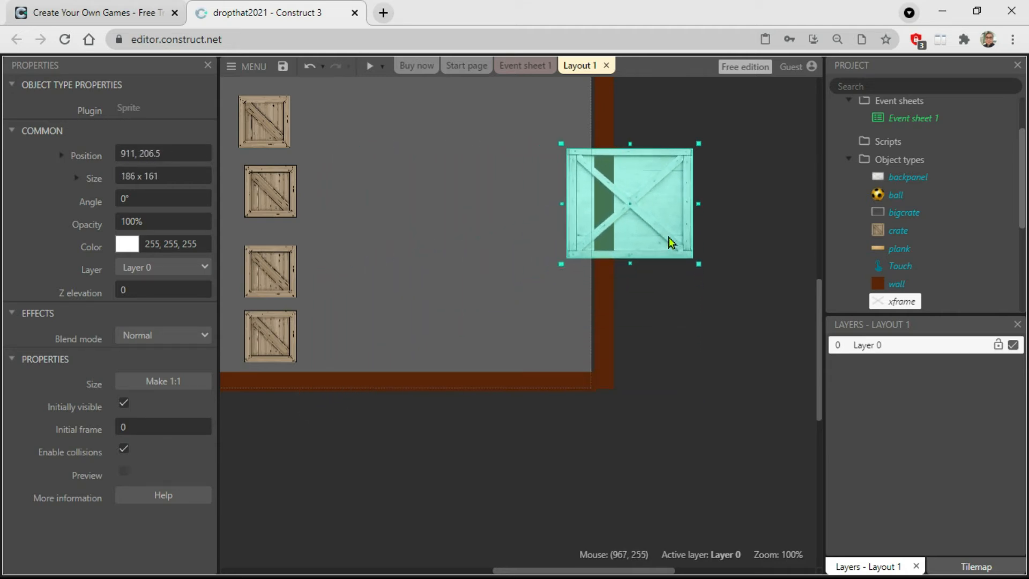
pyautogui.moveTo(641, 247); pyautogui.dragTo(405, 342)
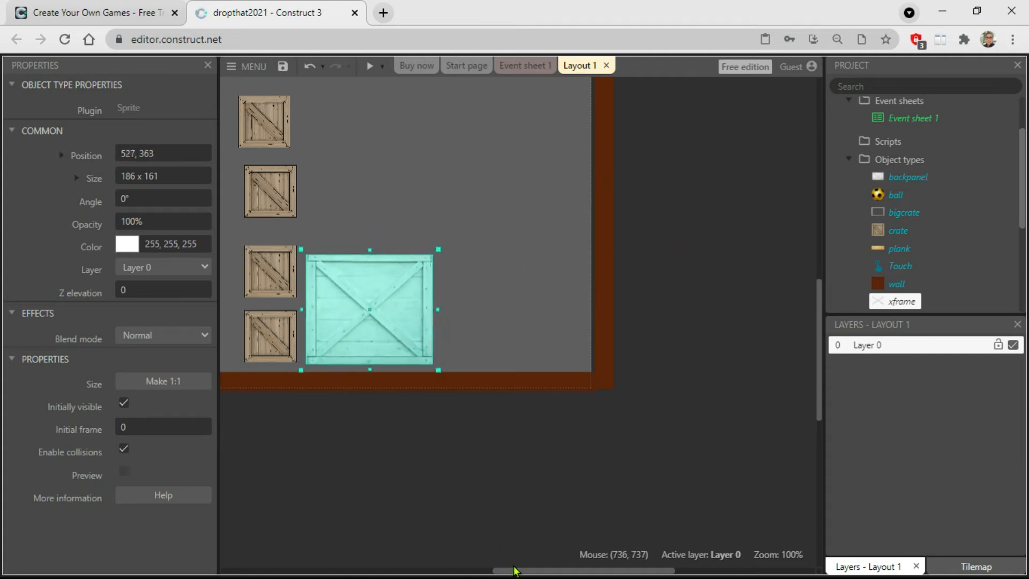
pyautogui.moveTo(519, 572); pyautogui.dragTo(441, 571)
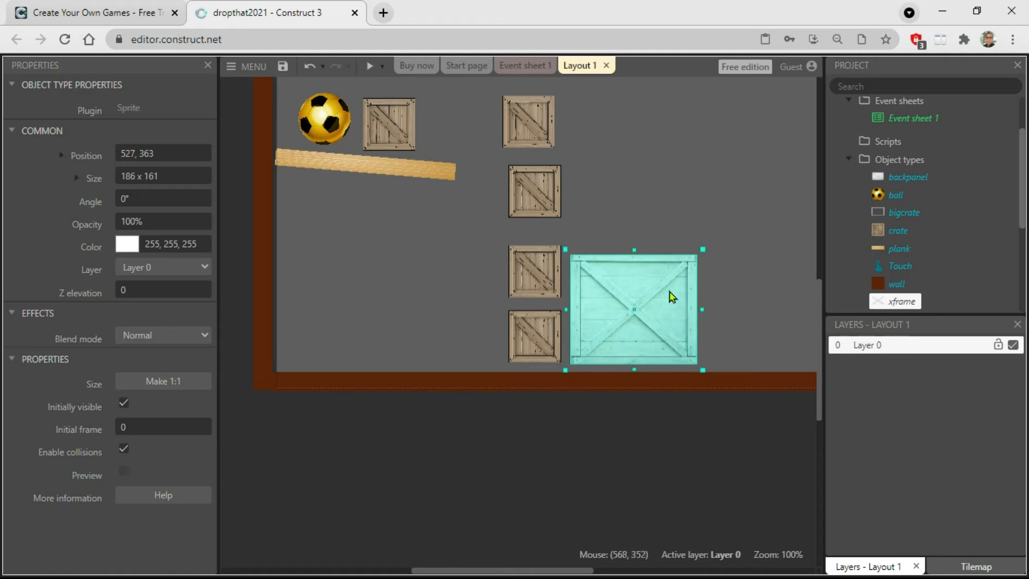
pyautogui.moveTo(700, 250); pyautogui.dragTo(685, 266)
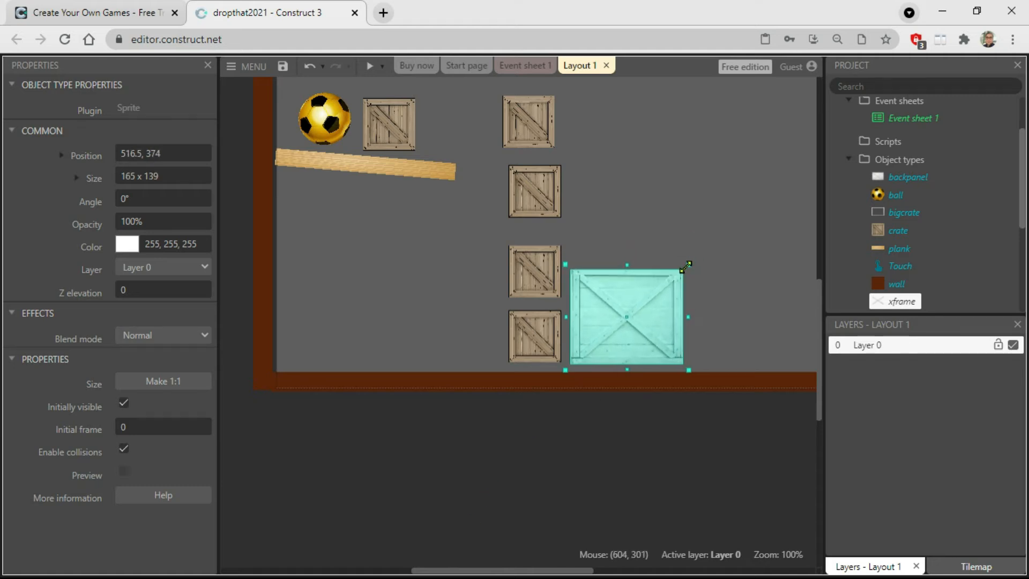
pyautogui.click(586, 489)
# Reposition the ball on the plank's left end, at about 66, 91.
pyautogui.click(326, 121)
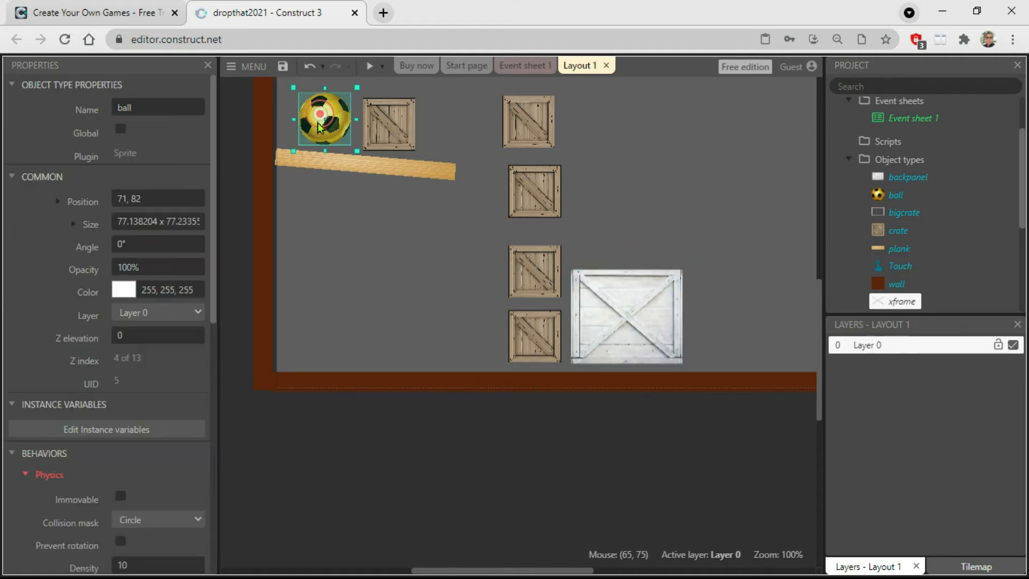
pyautogui.moveTo(338, 130); pyautogui.dragTo(471, 125)
pyautogui.moveTo(492, 571); pyautogui.dragTo(538, 571)
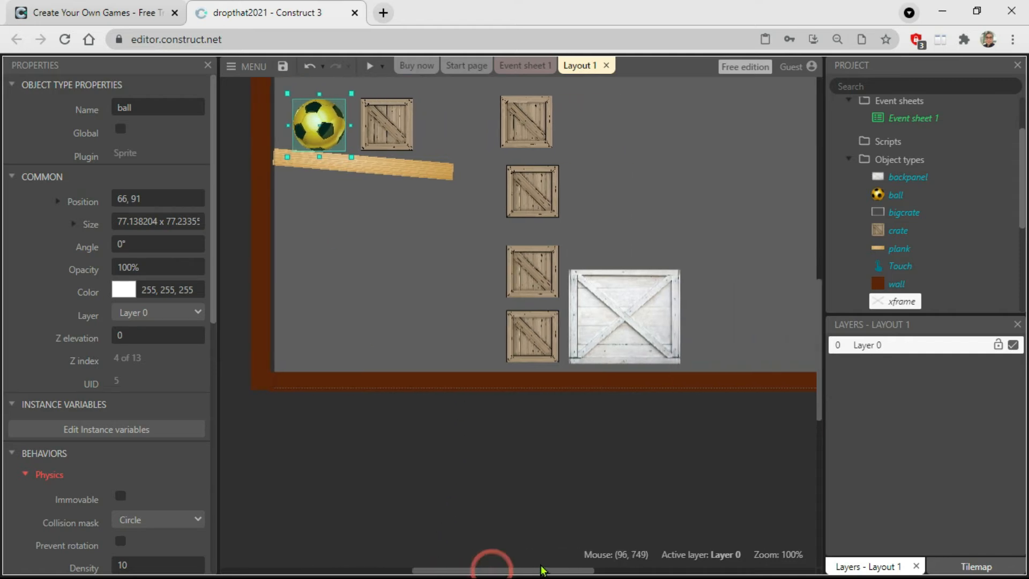
# Scale the three big-crate sprites together to about 131 x 112, compare the ball's size against them, and return the ball above the plank.
pyautogui.moveTo(726, 424); pyautogui.dragTo(563, 240)
pyautogui.moveTo(685, 265); pyautogui.dragTo(663, 284)
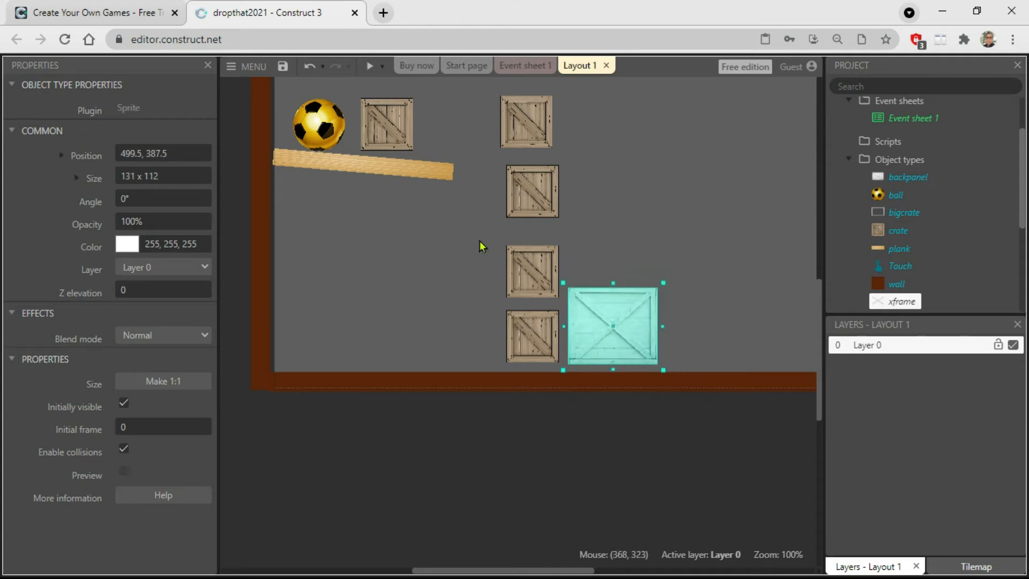
pyautogui.moveTo(312, 128); pyautogui.dragTo(607, 328)
pyautogui.moveTo(604, 325); pyautogui.dragTo(315, 127)
pyautogui.click(449, 449)
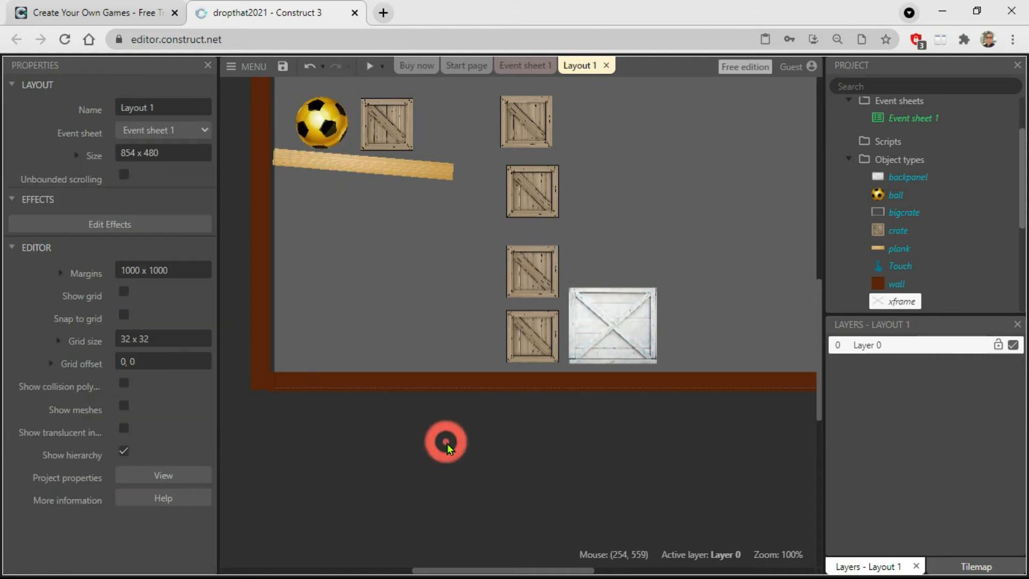
# Rename the bigcrate object type to frame.
pyautogui.click(656, 300)
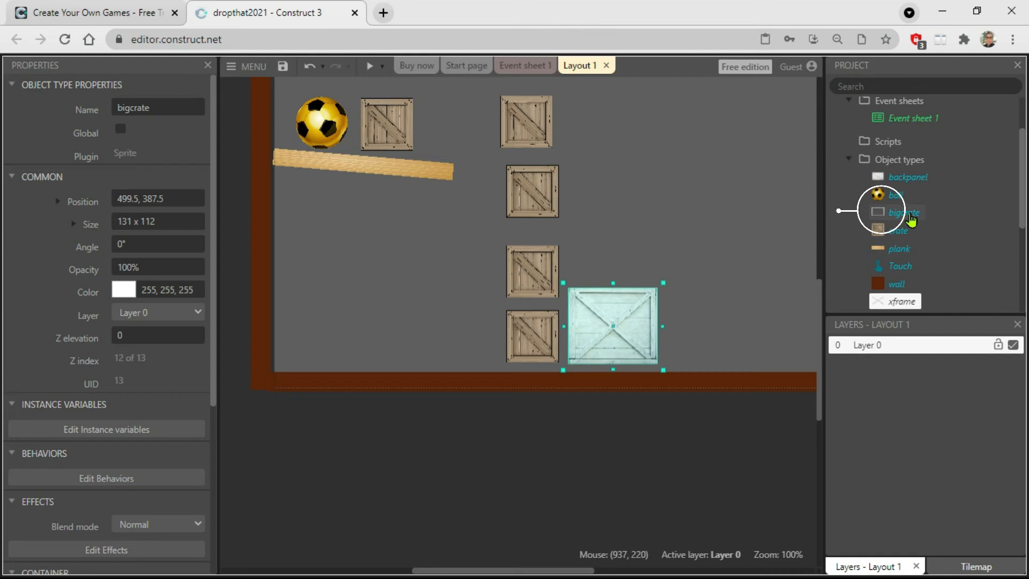
pyautogui.rightClick(911, 220)
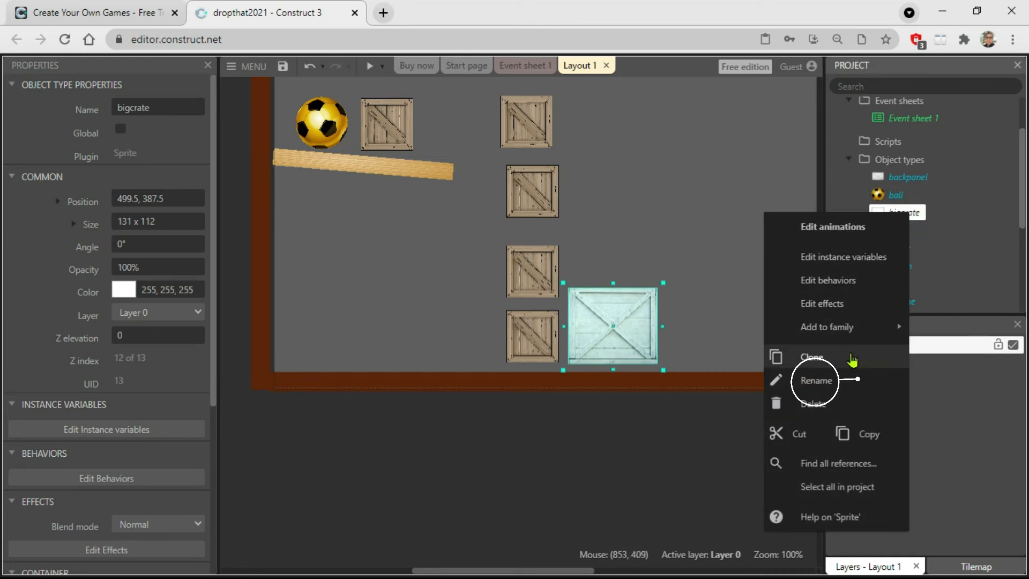
pyautogui.click(823, 382)
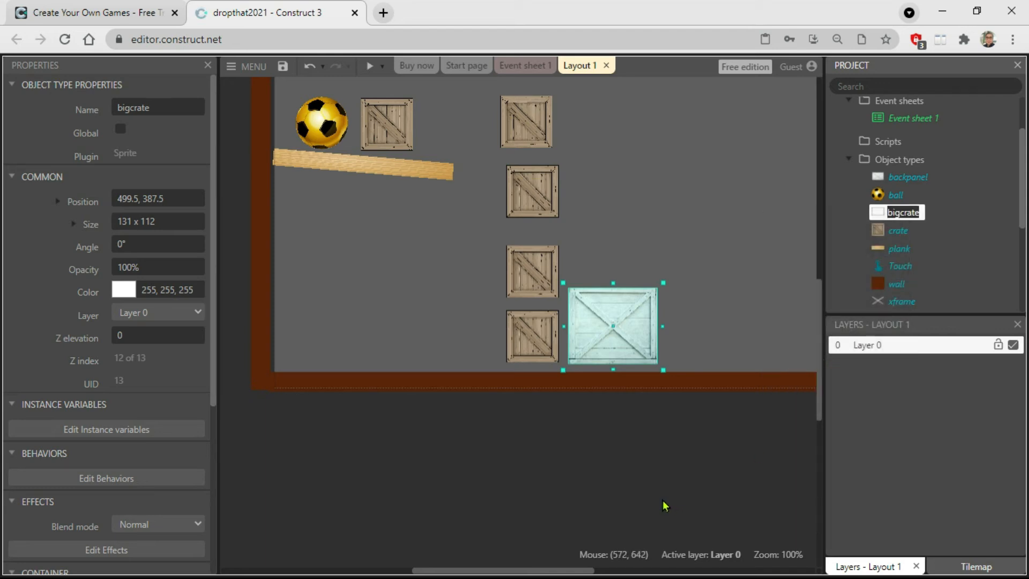
pyautogui.write('fi')
pyautogui.press('Return')
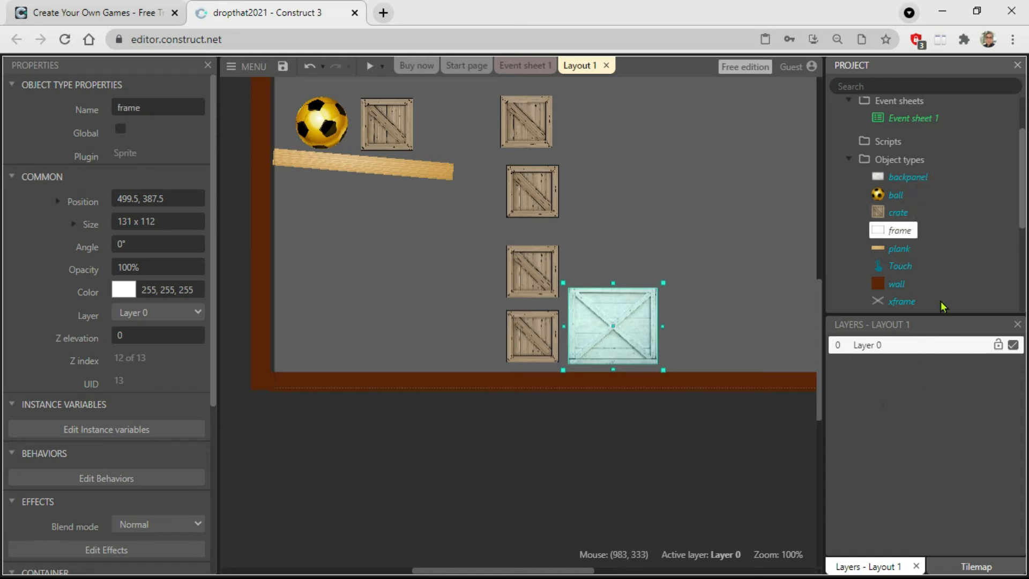
pyautogui.click(620, 472)
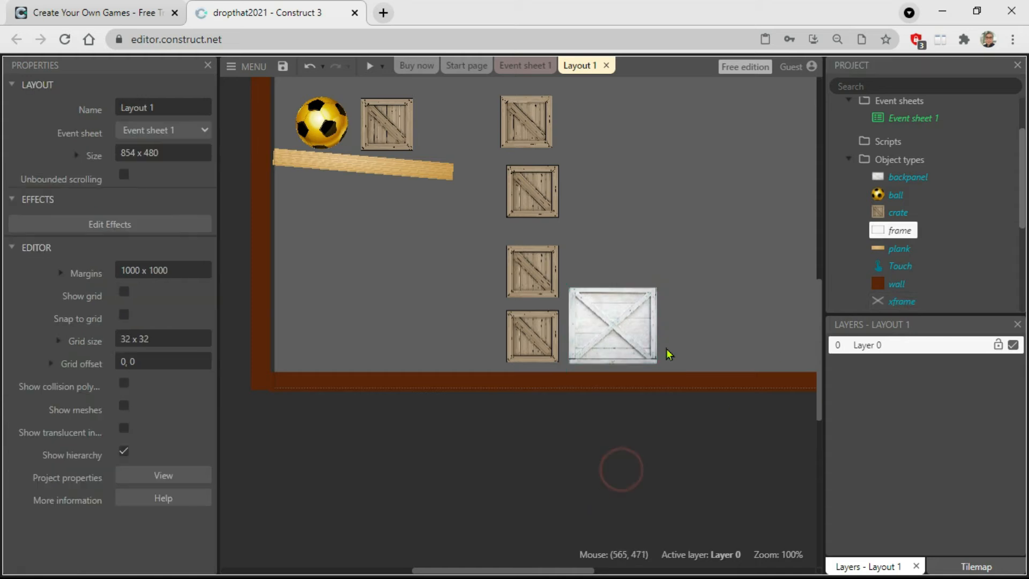
# Open the frame sprite's collision polygon for editing and add four points along its top edge.
pyautogui.click(898, 230)
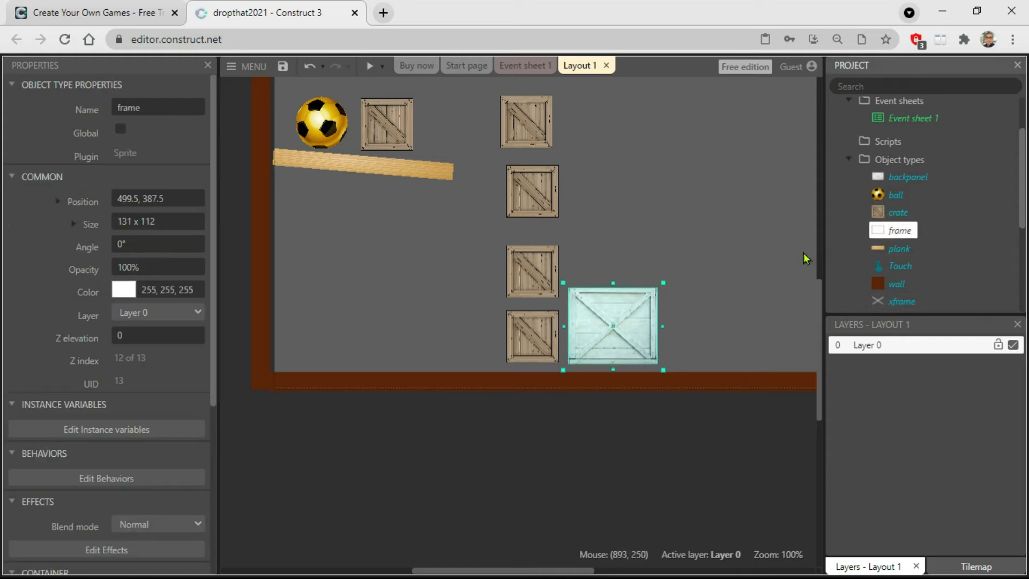
pyautogui.doubleClick(650, 309)
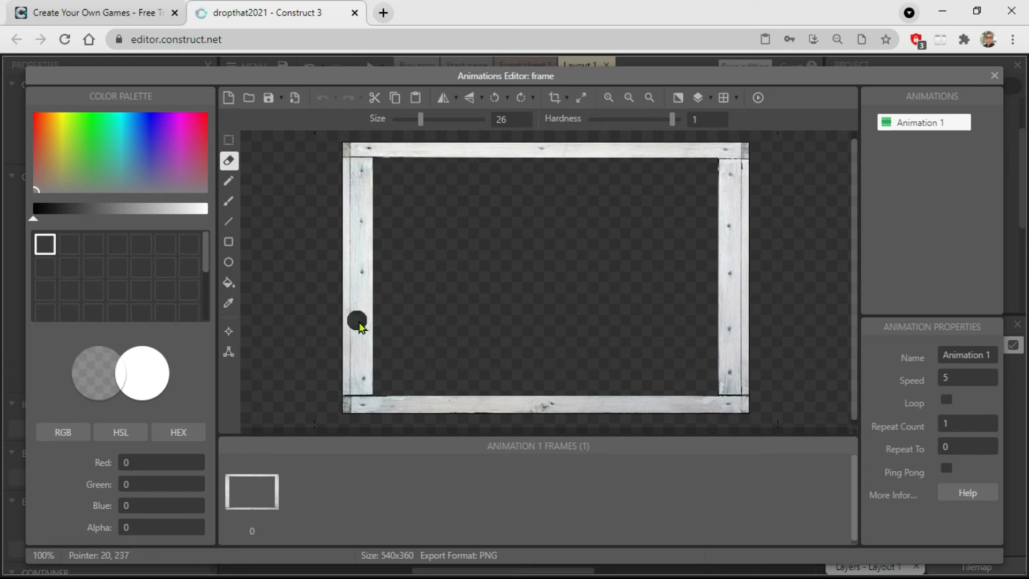
pyautogui.click(227, 354)
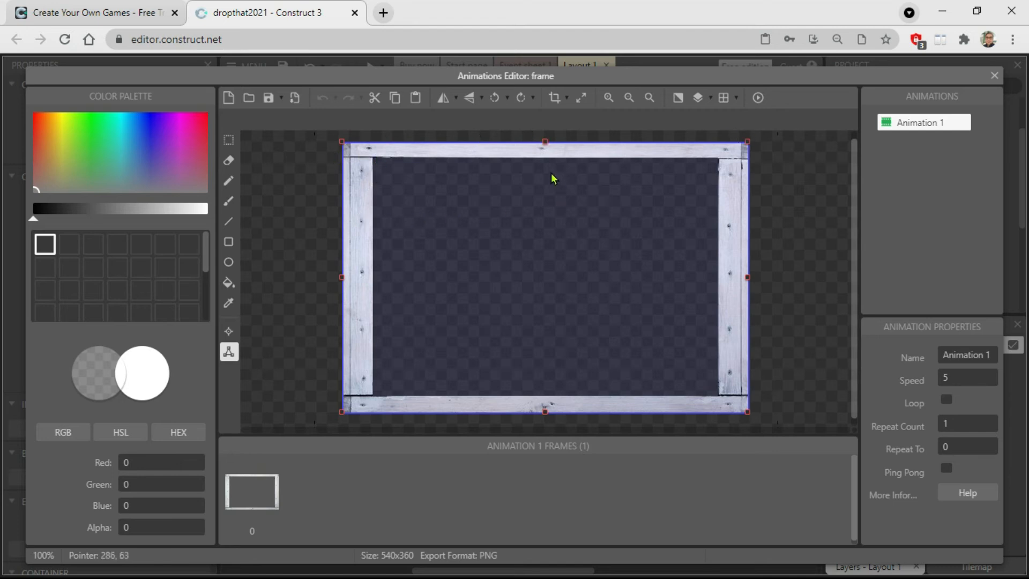
pyautogui.click(544, 142)
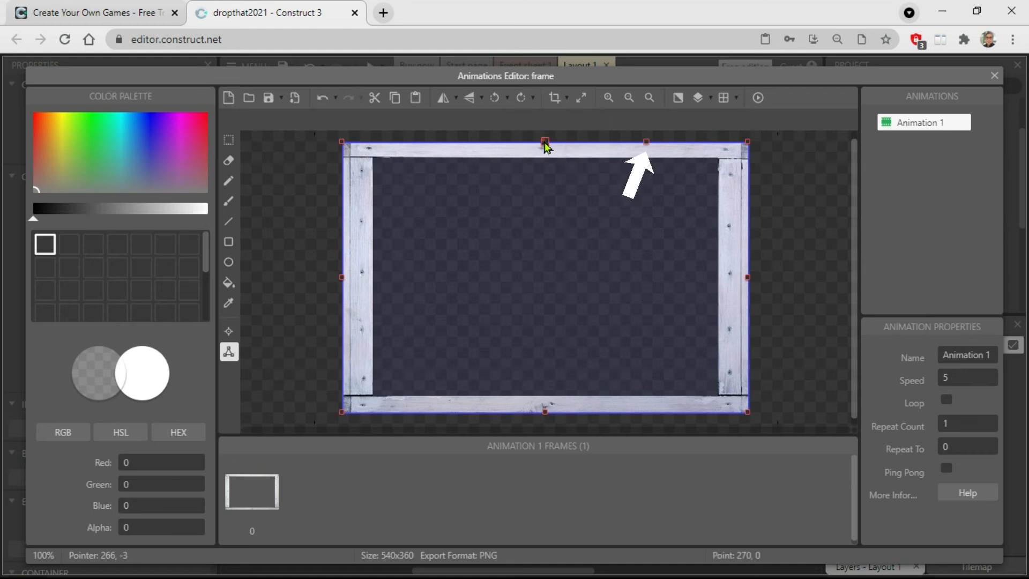
pyautogui.click(544, 142)
pyautogui.click(544, 142)
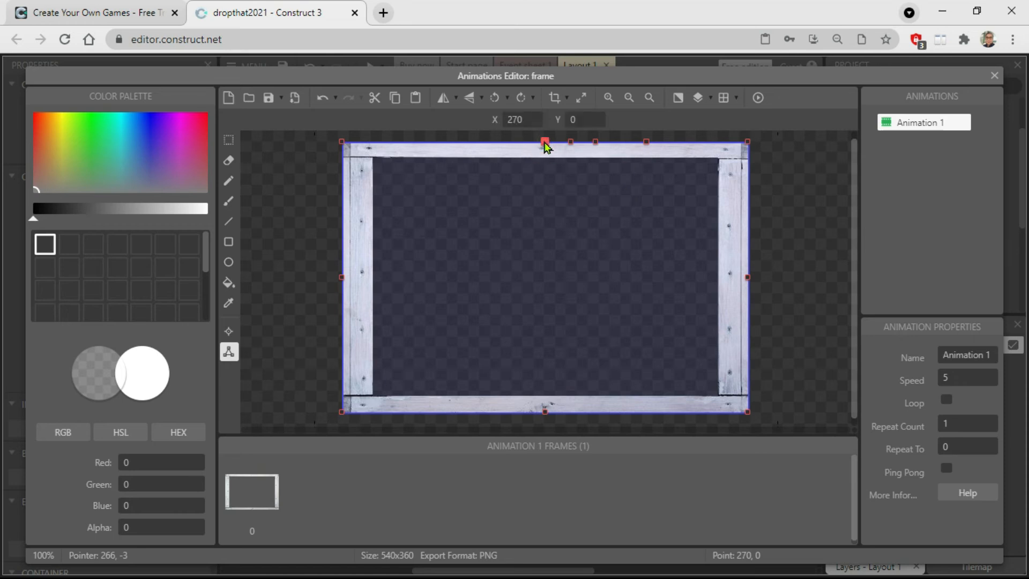
pyautogui.doubleClick(544, 142)
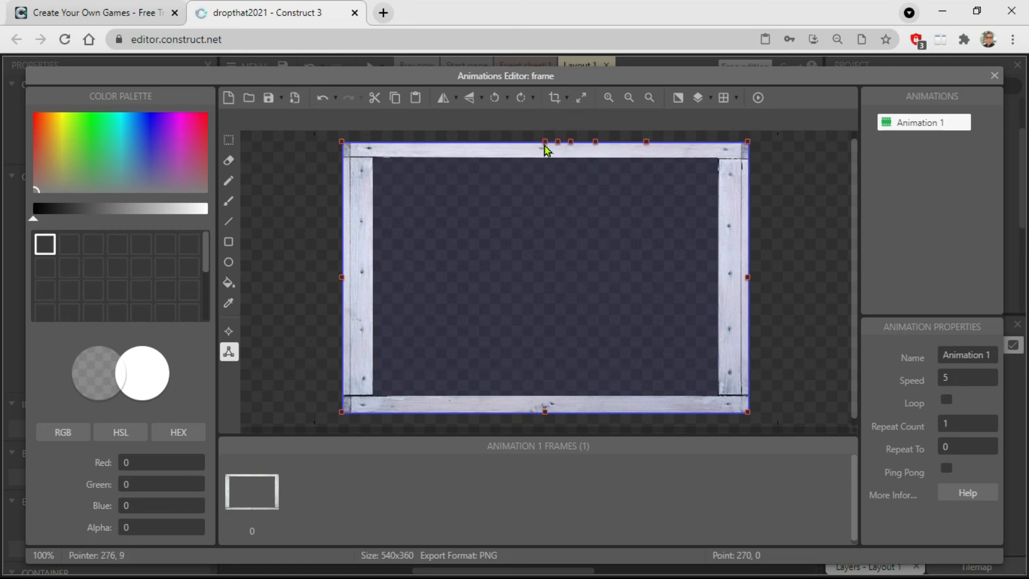
# Reshape the frame's collision polygon into an open-topped U with inner points near (40, 0), (39, 336), (292, 334), (502, 336) and (500, 0).
pyautogui.moveTo(545, 146); pyautogui.dragTo(374, 143)
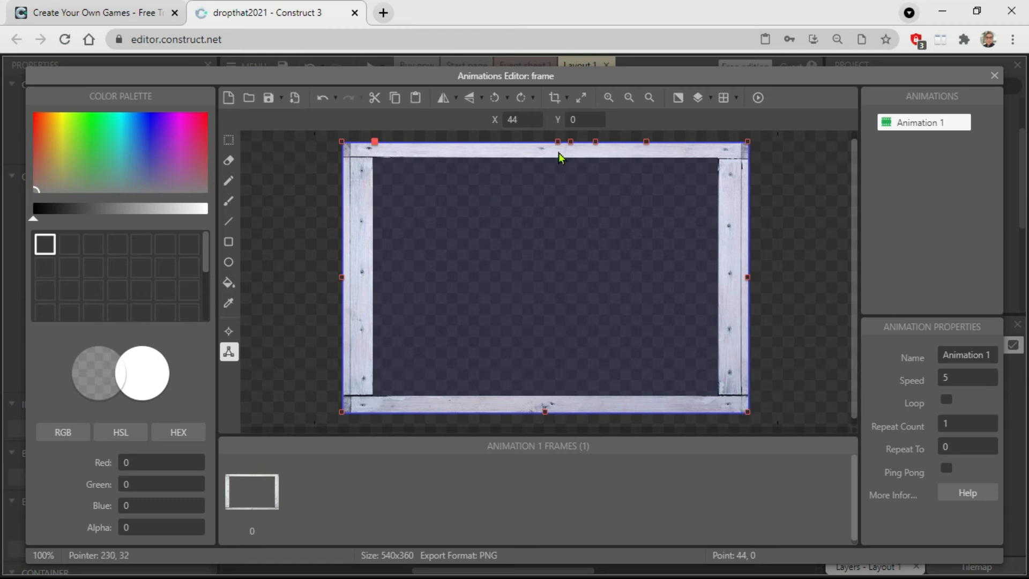
pyautogui.moveTo(558, 144); pyautogui.dragTo(375, 403)
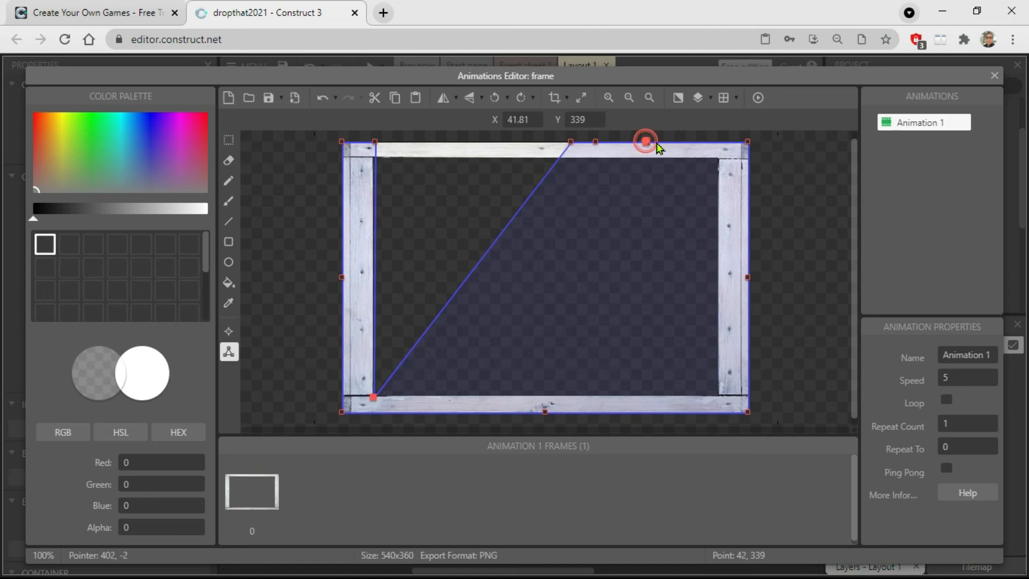
pyautogui.moveTo(647, 142); pyautogui.dragTo(723, 141)
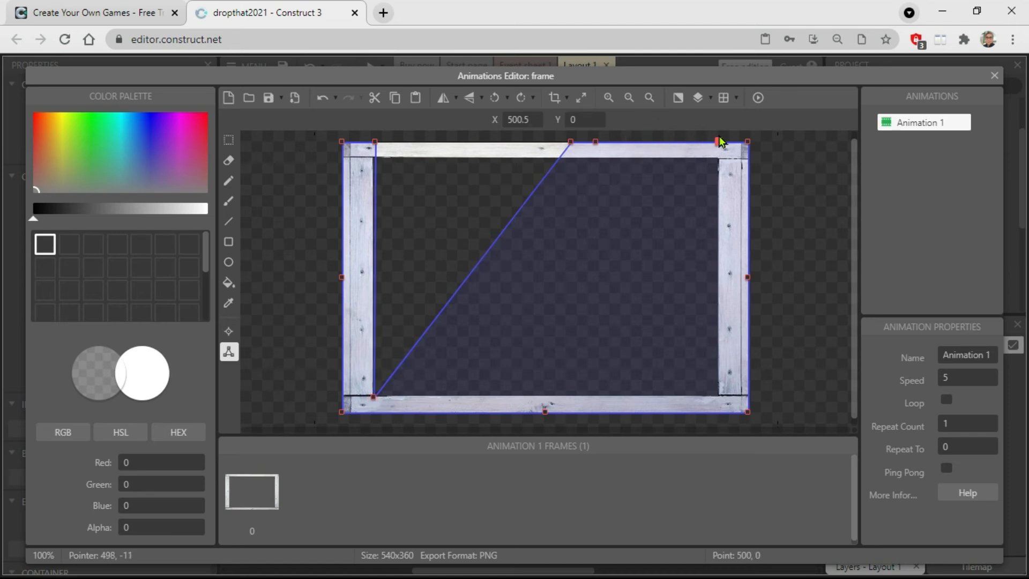
pyautogui.moveTo(593, 144); pyautogui.dragTo(720, 395)
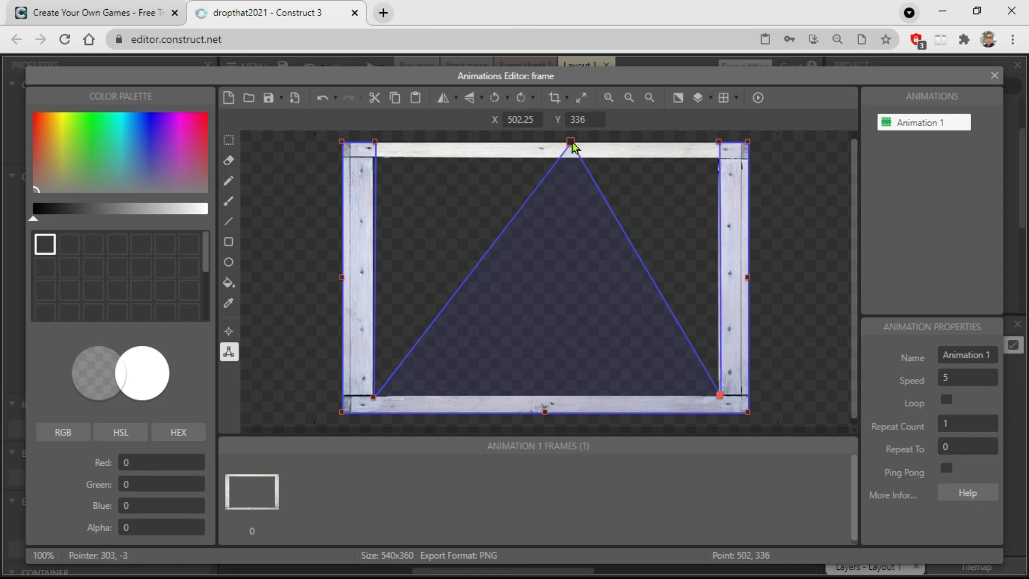
pyautogui.moveTo(571, 143); pyautogui.dragTo(562, 394)
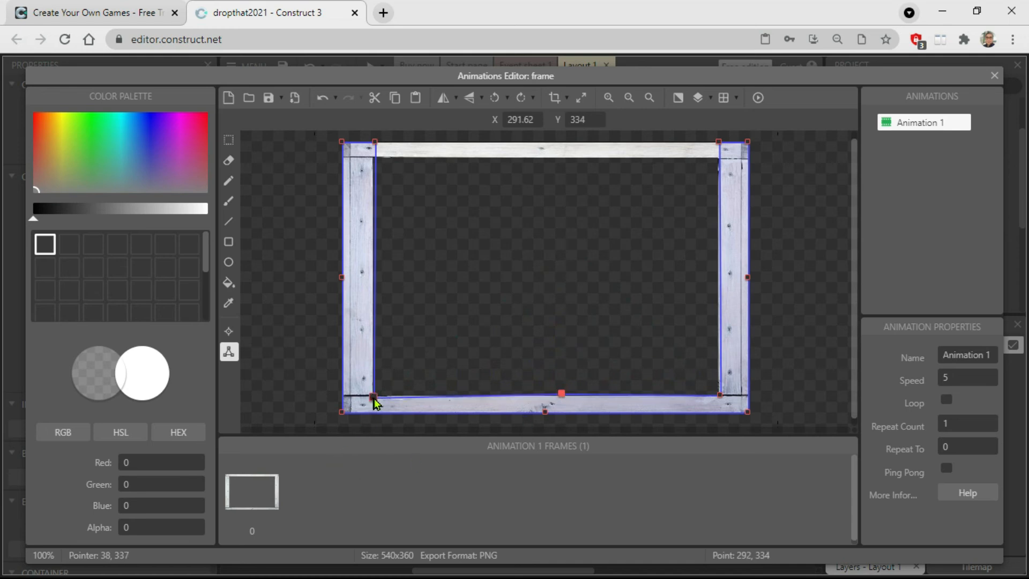
pyautogui.moveTo(373, 397); pyautogui.dragTo(370, 394)
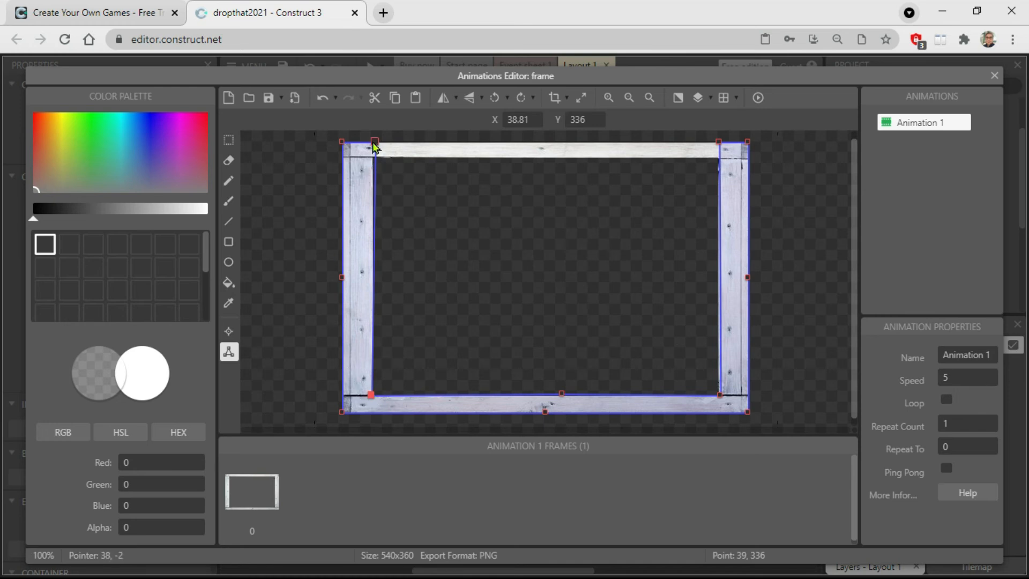
pyautogui.moveTo(373, 143); pyautogui.dragTo(370, 143)
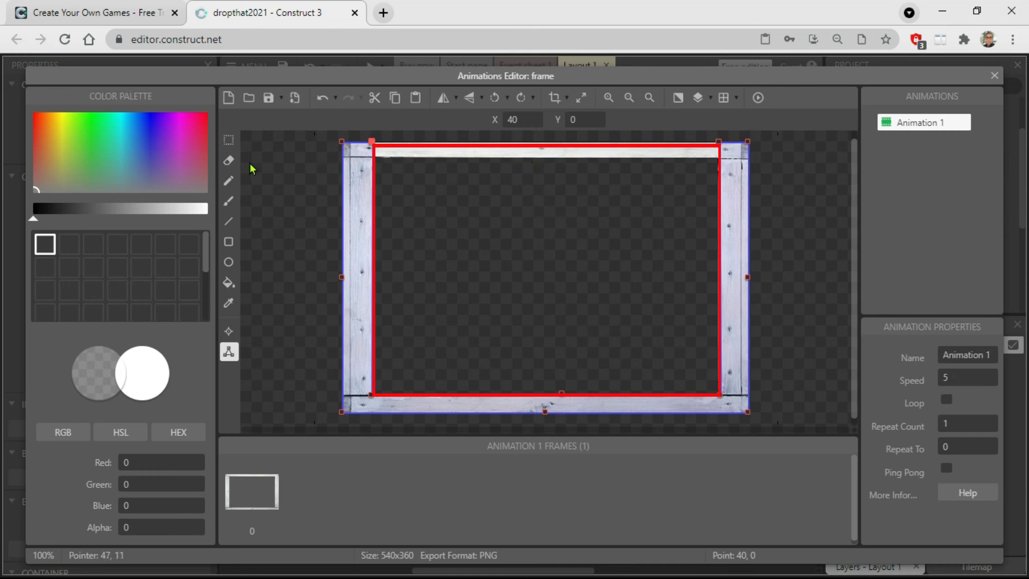
pyautogui.click(993, 78)
pyautogui.click(566, 482)
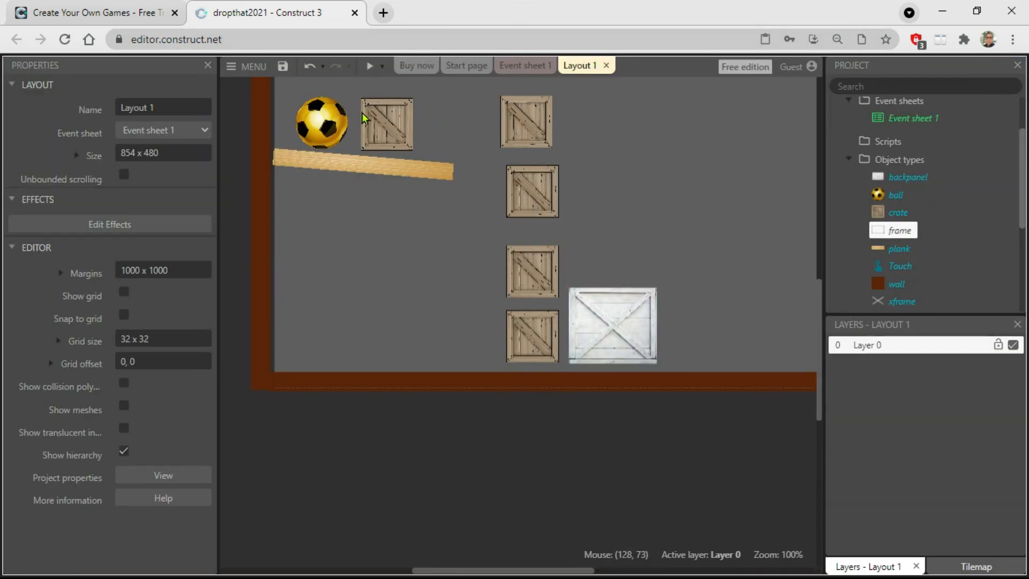
# Preview the game, remove the crate blocking the ball and the upper stacked crates to test the big crate, and close the preview.
pyautogui.click(369, 65)
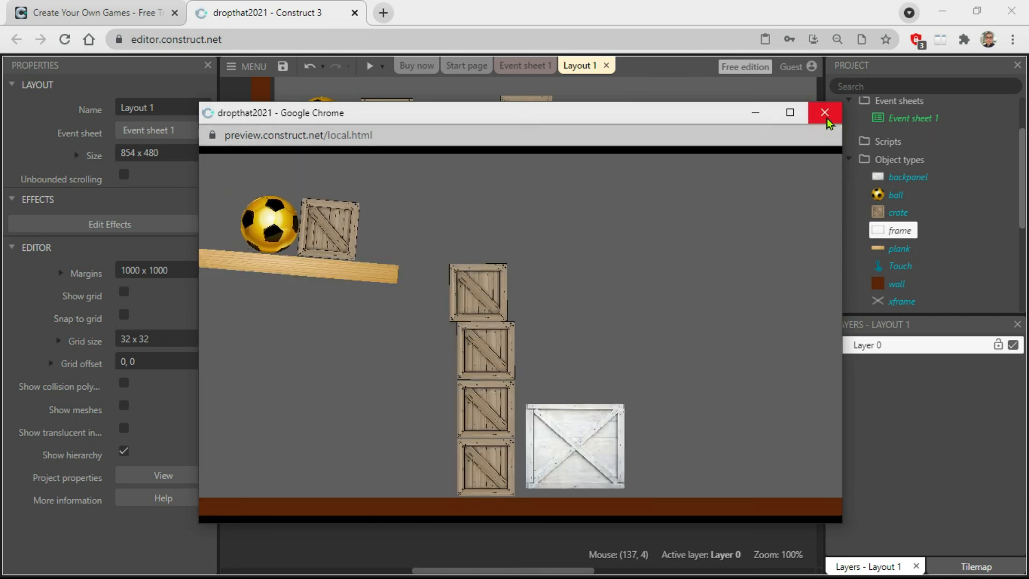
pyautogui.click(348, 230)
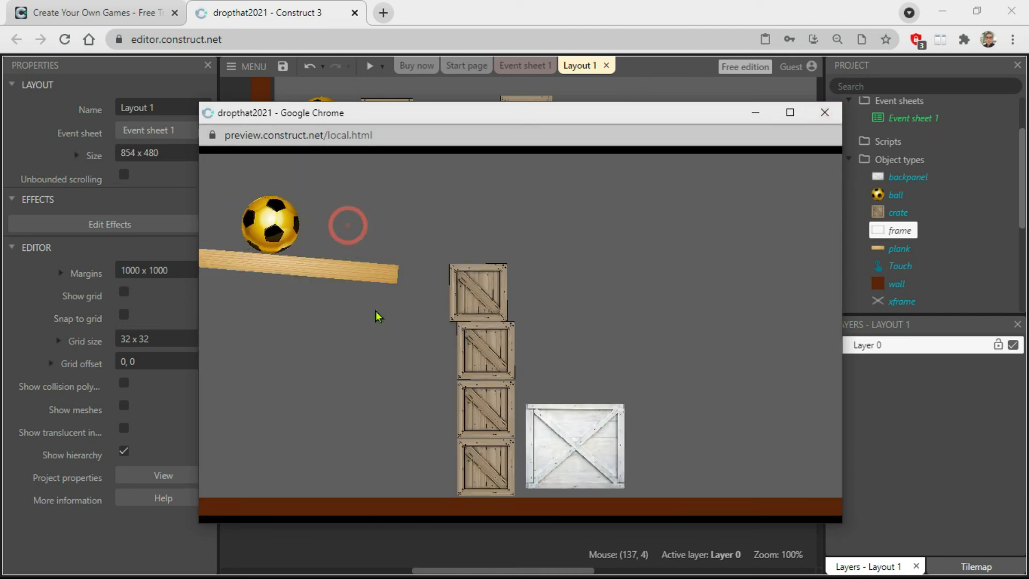
pyautogui.click(462, 295)
pyautogui.click(490, 360)
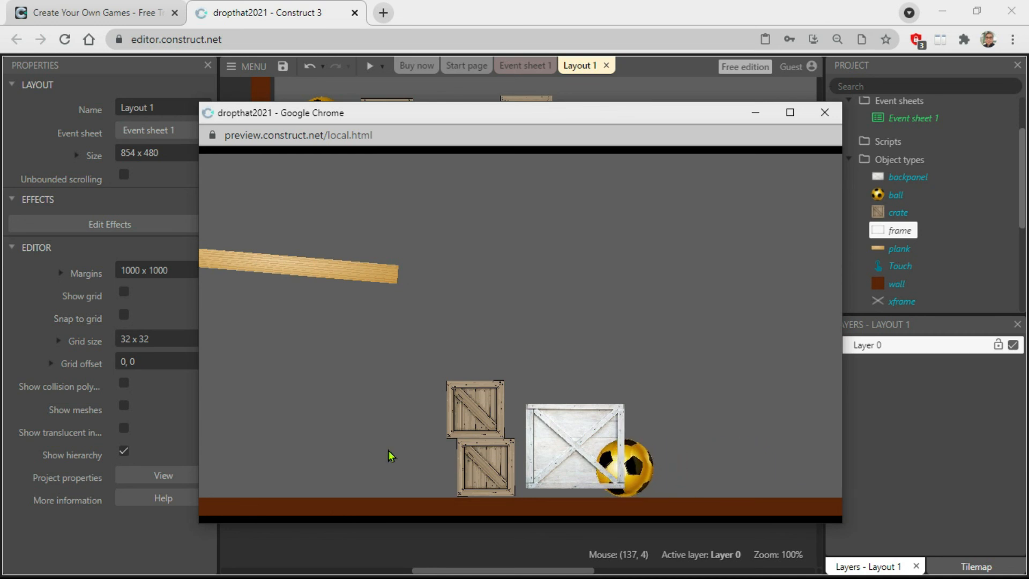
pyautogui.click(826, 112)
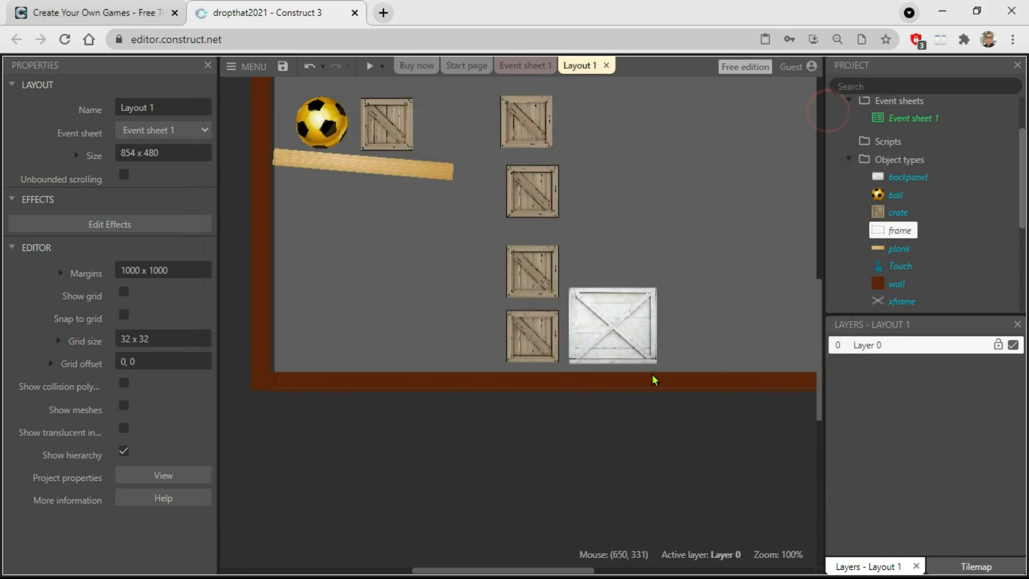
# Add the Physics behavior to the frame object and set it to immovable.
pyautogui.click(655, 298)
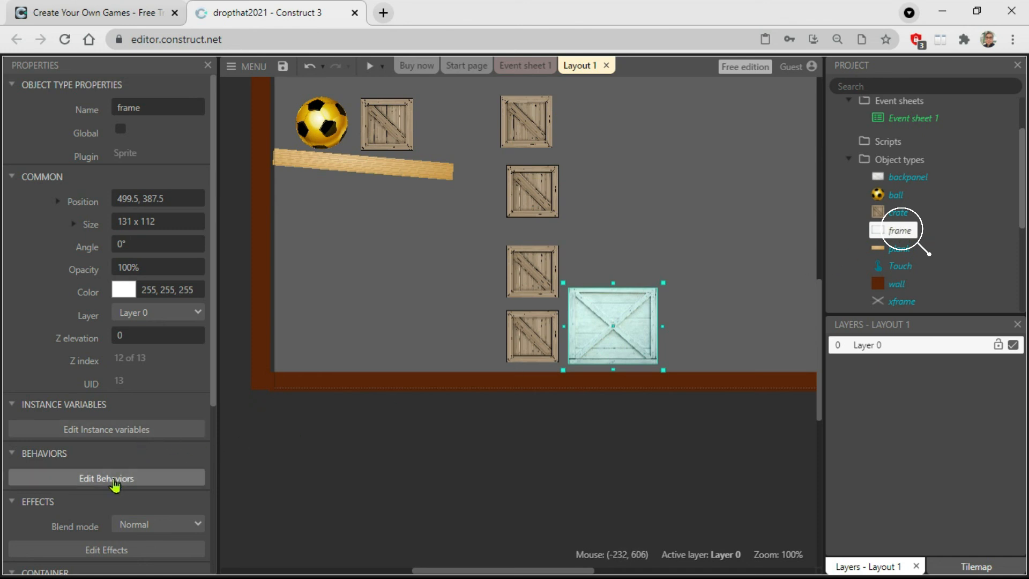
pyautogui.click(94, 481)
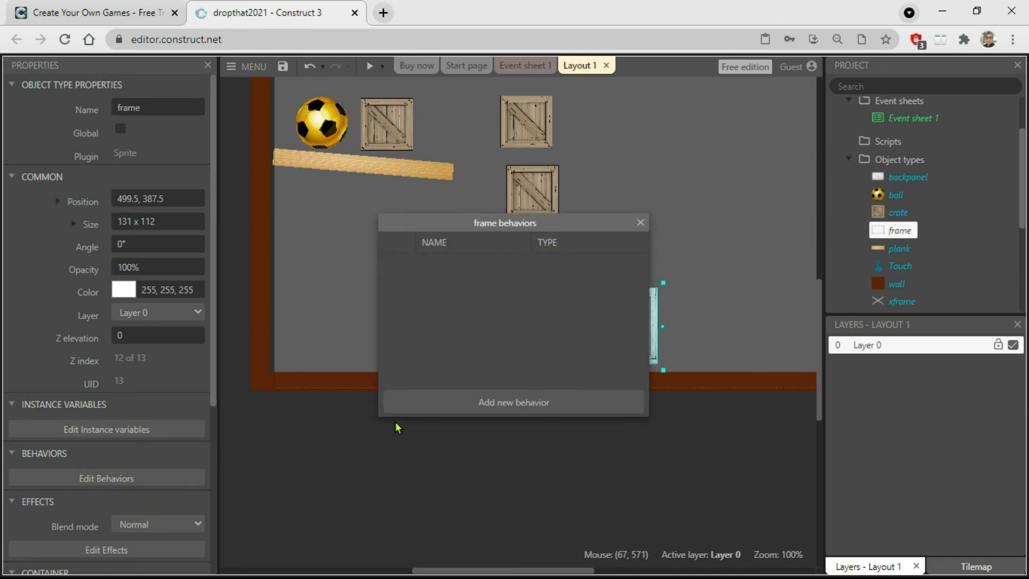
pyautogui.click(493, 406)
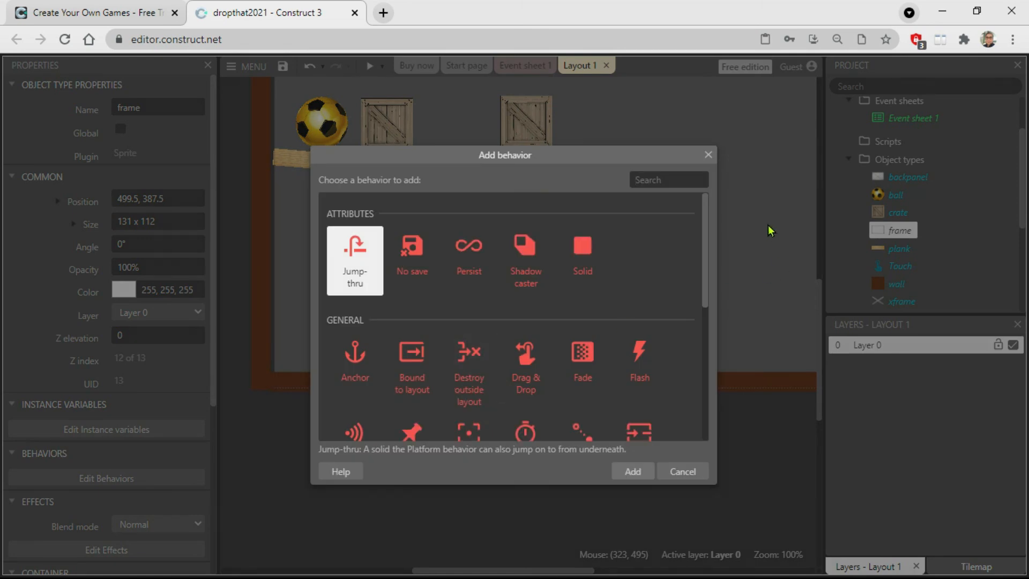
pyautogui.moveTo(705, 230); pyautogui.dragTo(718, 390)
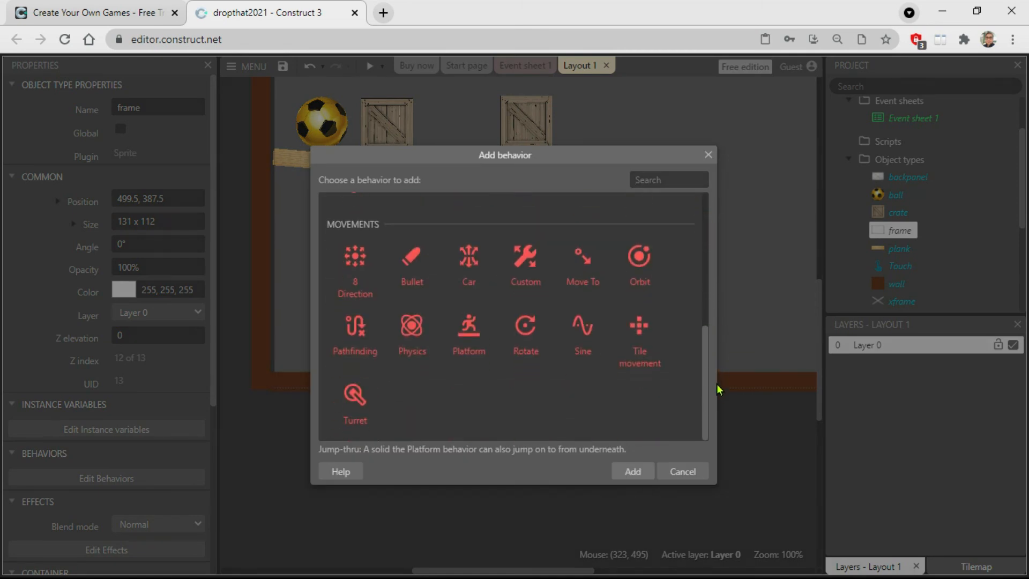
pyautogui.click(429, 362)
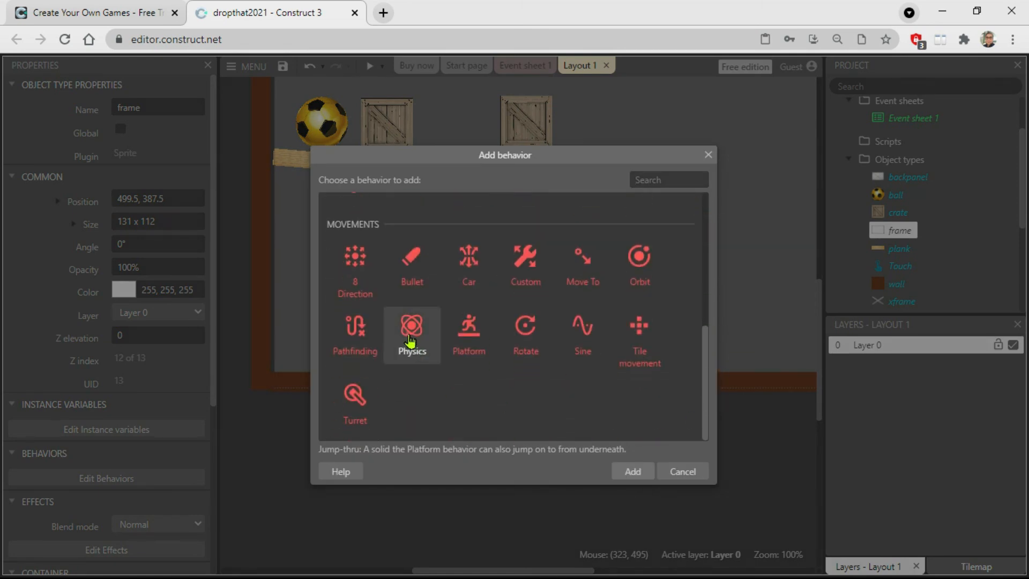
pyautogui.click(632, 471)
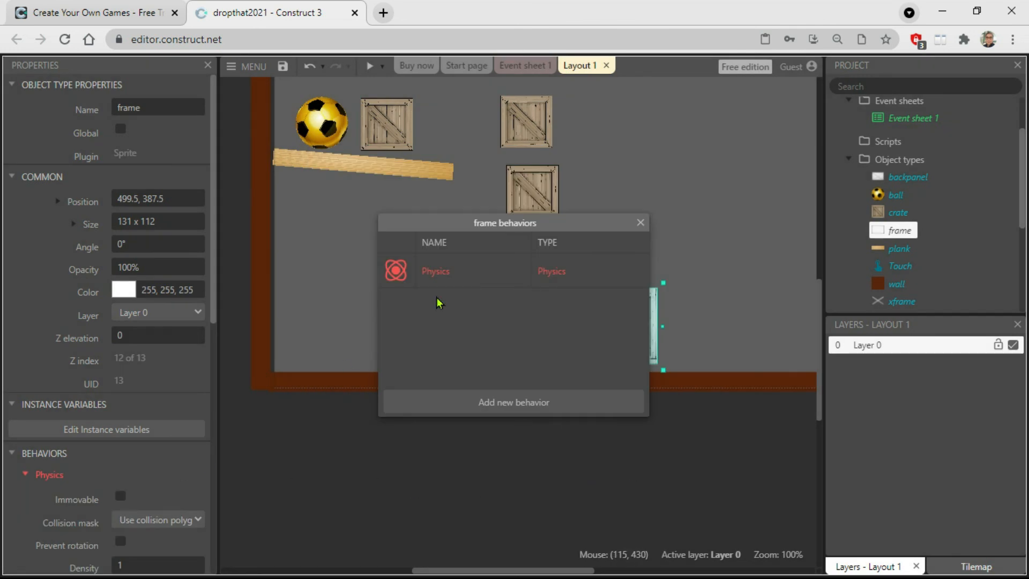
pyautogui.click(640, 222)
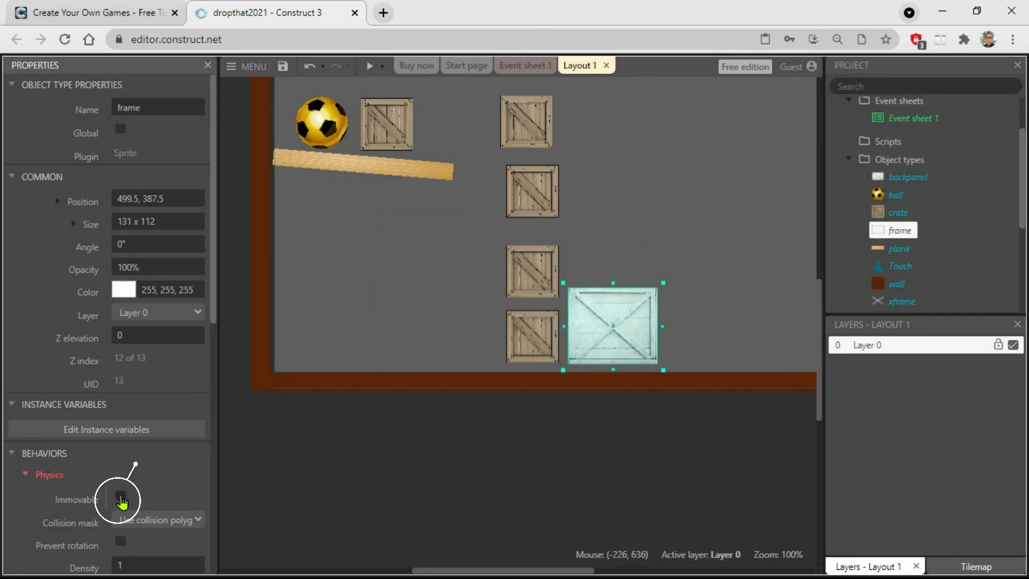
pyautogui.click(121, 497)
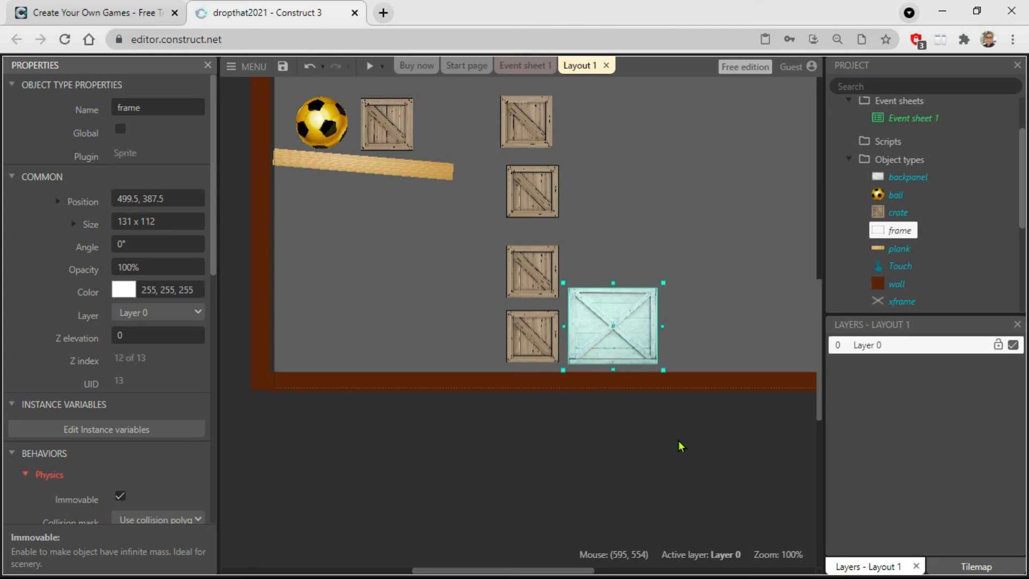
# Select all the big crate's overlapping sprites together and nudge them down and left to position 493.5, 393.5.
pyautogui.click(638, 427)
pyautogui.moveTo(705, 411); pyautogui.dragTo(568, 250)
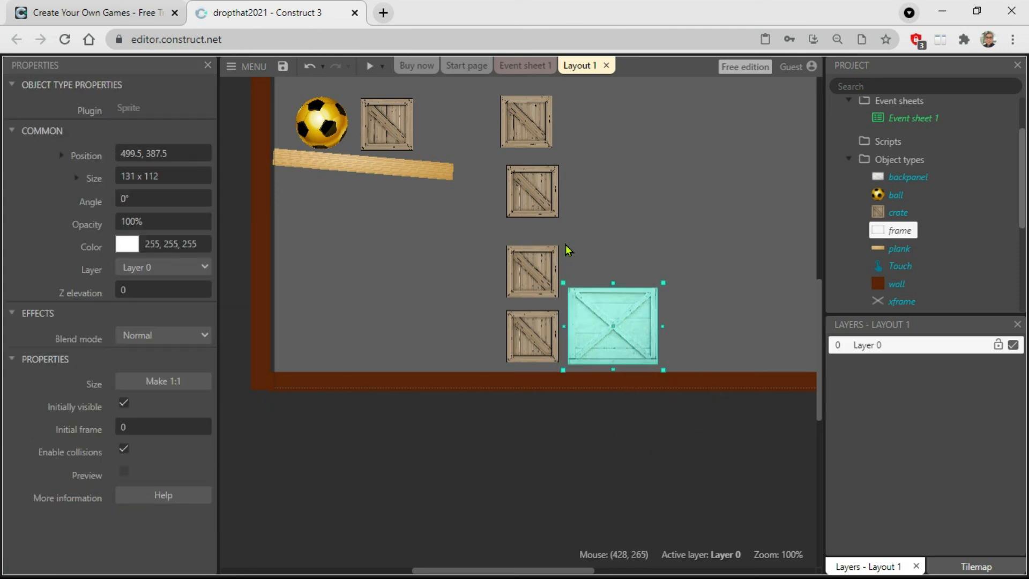
pyautogui.press('Down')
pyautogui.press('Down')
pyautogui.press('Down')
pyautogui.press('Down')
pyautogui.press('Down')
pyautogui.press('Down')
pyautogui.press('Down')
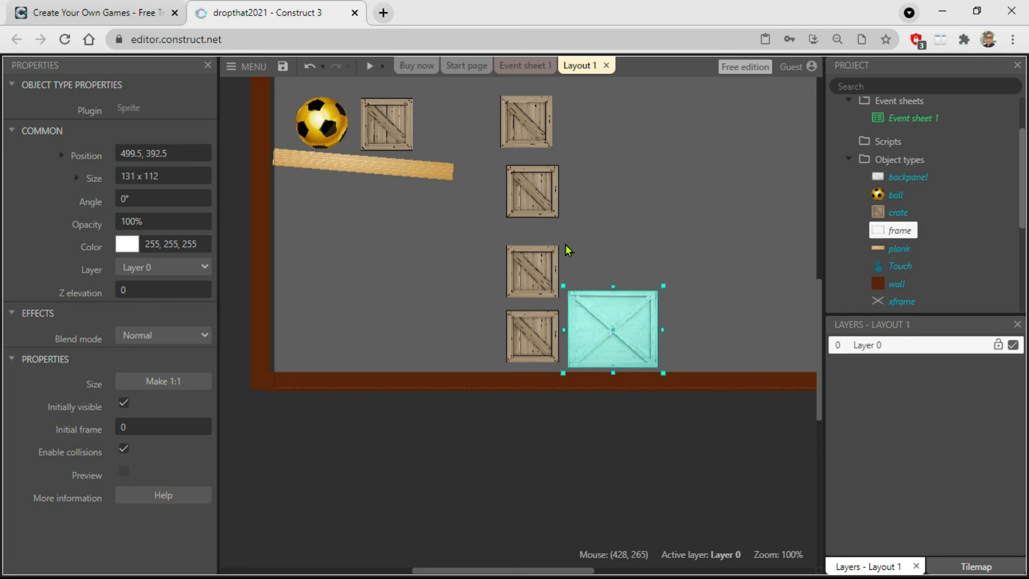
pyautogui.press('Down')
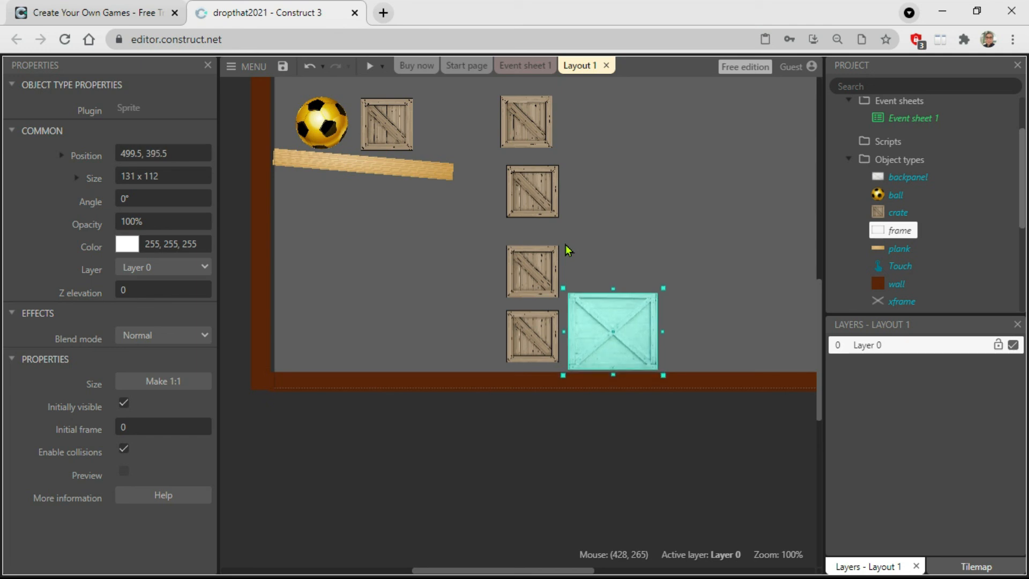
pyautogui.press('Up')
pyautogui.press('Left')
pyautogui.press('Left')
pyautogui.press('Left')
pyautogui.press('Left')
pyautogui.press('Left')
pyautogui.press('Left')
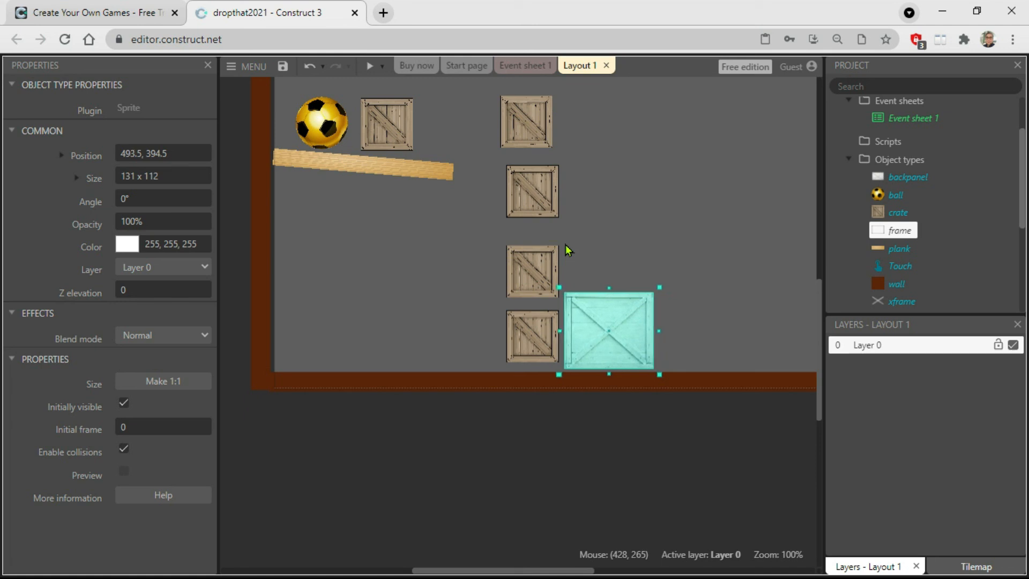
pyautogui.press('Up')
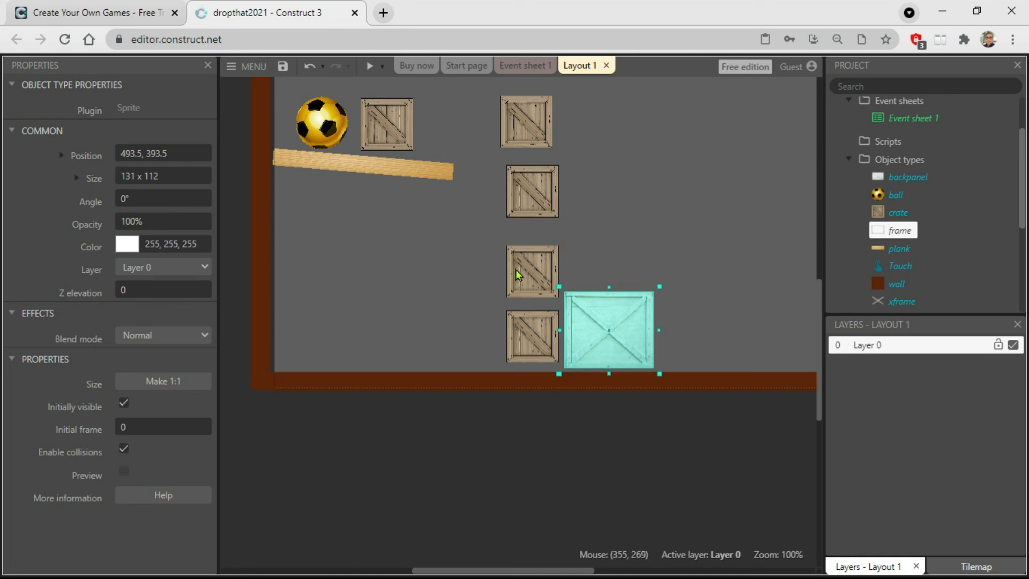
pyautogui.click(543, 436)
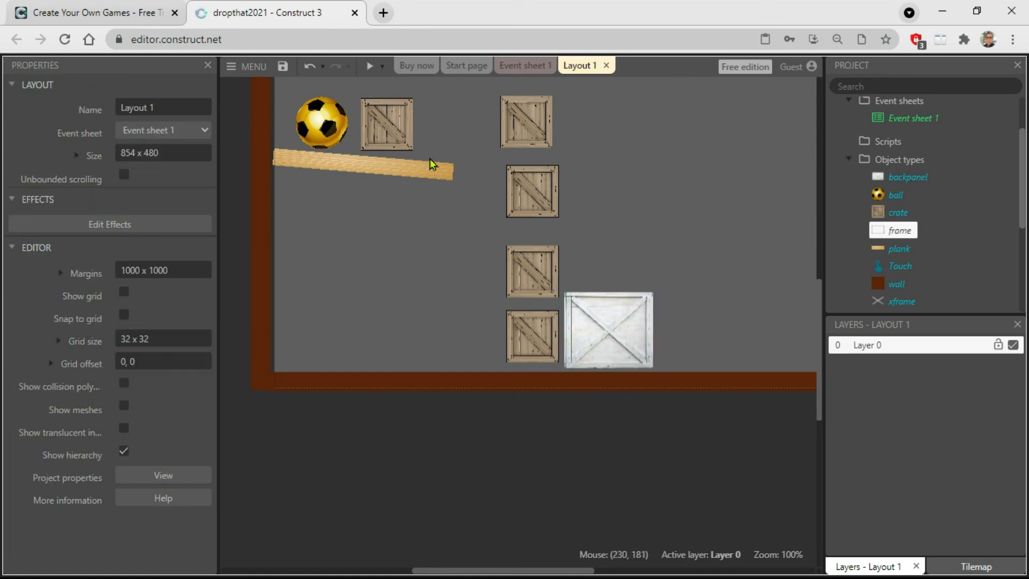
# Preview the game and remove the crate blocking the ball and the two upper stacked crates to test the big crate's physics.
pyautogui.click(370, 69)
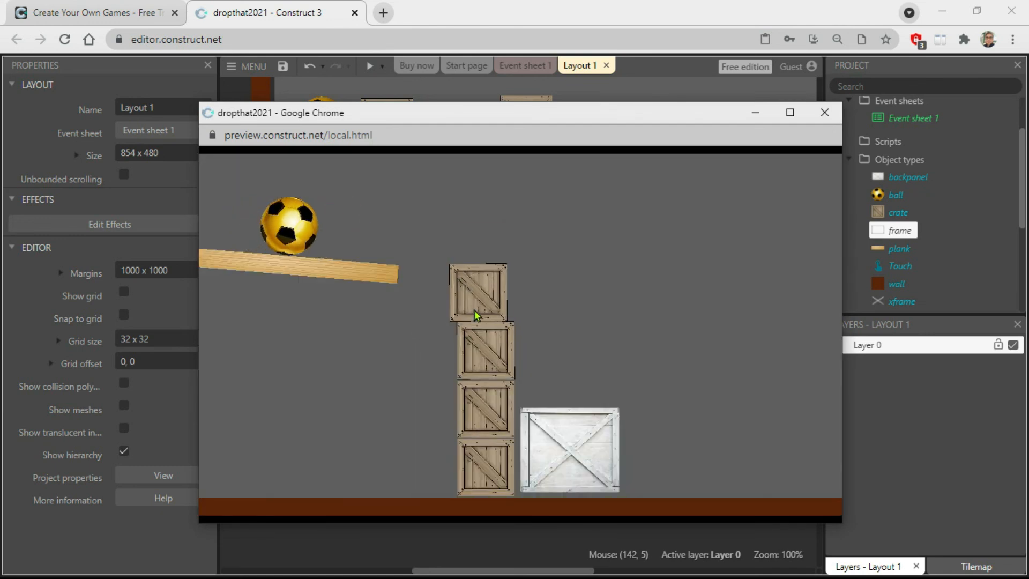
pyautogui.click(474, 310)
pyautogui.click(491, 358)
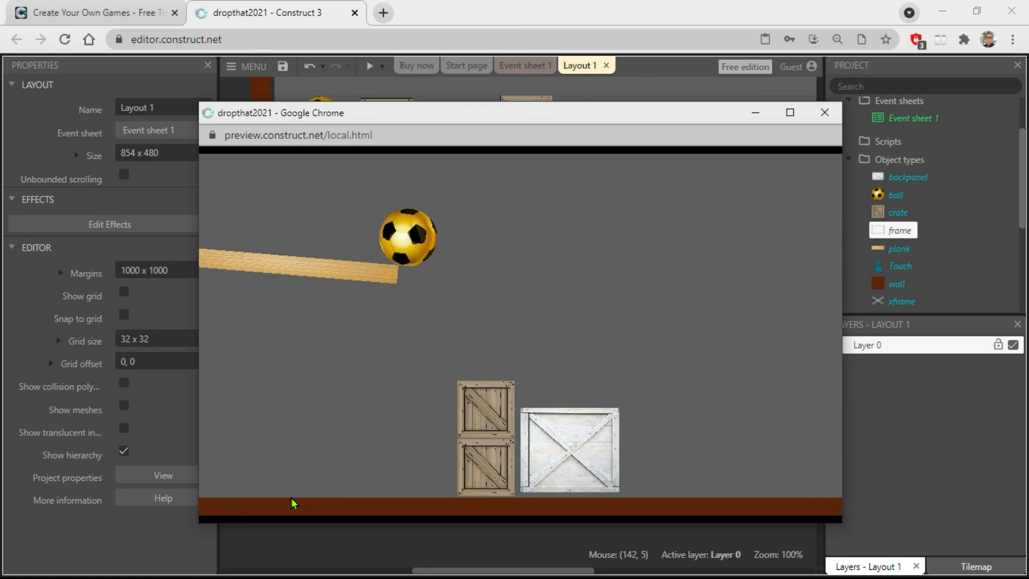